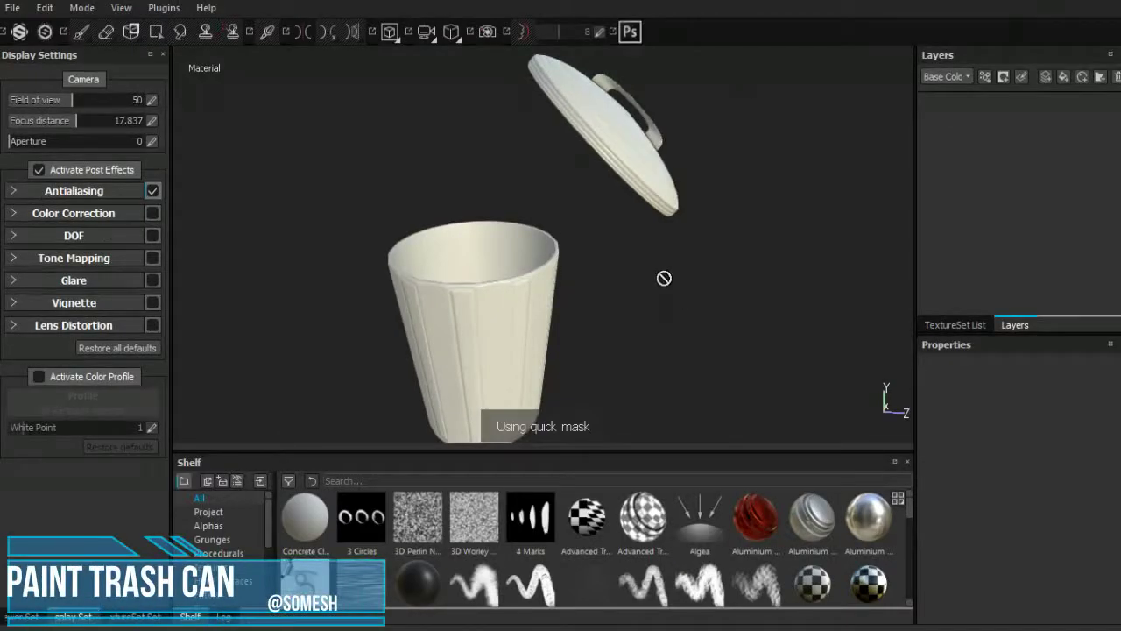
Create three folders and nest one fill layer inside each.
click(1064, 76)
click(1101, 77)
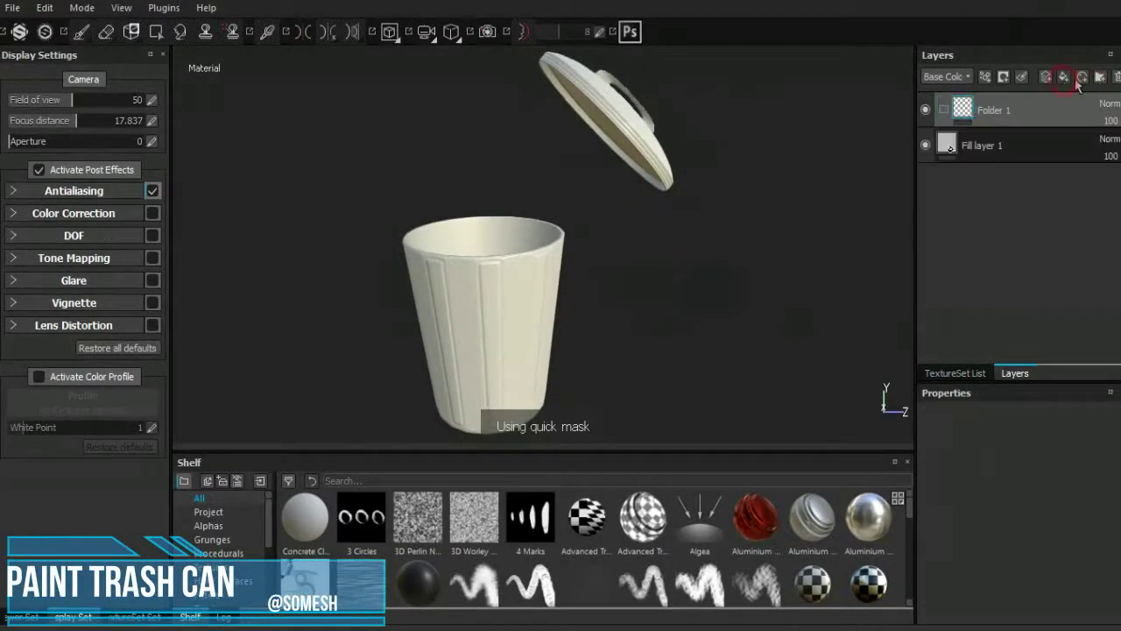
click(1064, 77)
click(1100, 77)
click(1064, 76)
click(1100, 76)
drag(1003, 118, 999, 114)
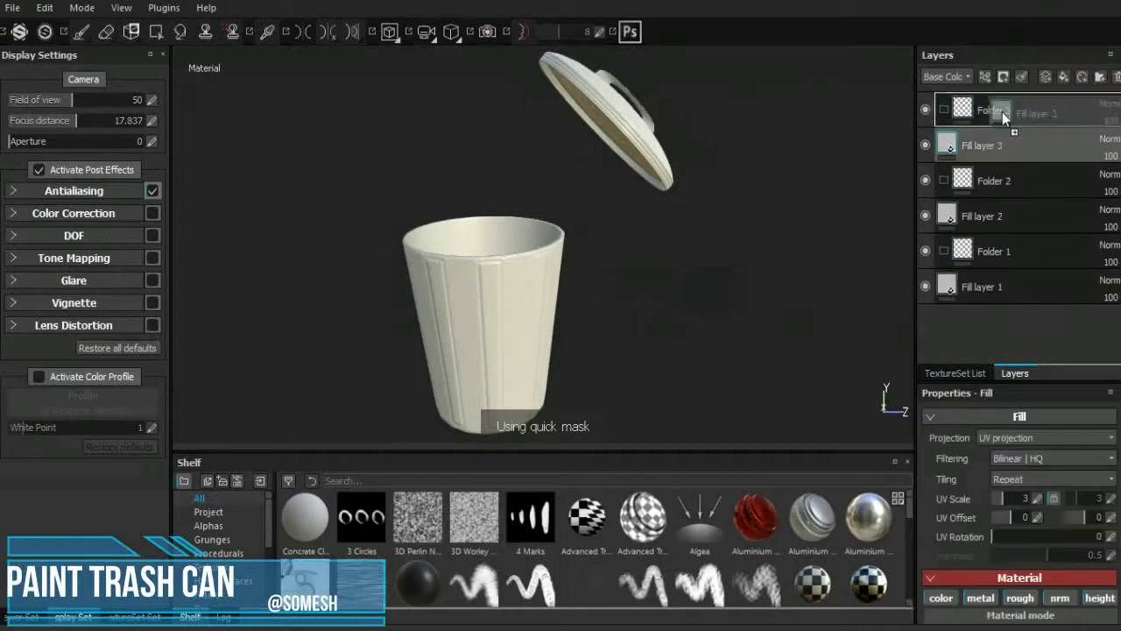
drag(981, 216, 993, 184)
drag(981, 286, 975, 267)
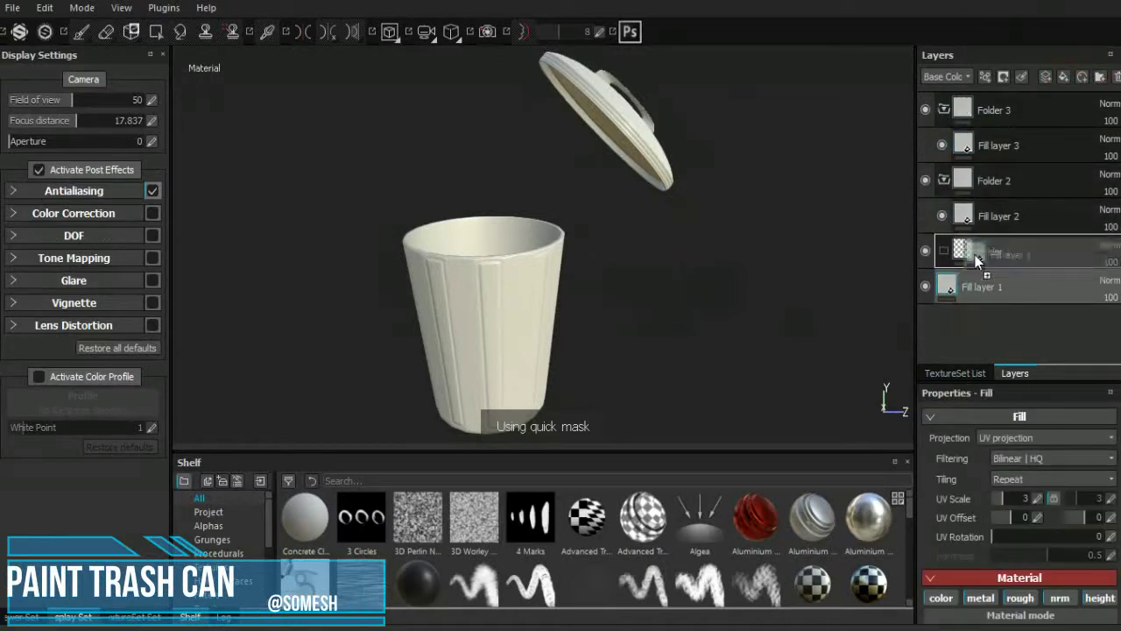
Mask the top folder to the body's red ID colour and rename it Base.
right_click(994, 110)
click(987, 149)
click(1098, 550)
click(513, 277)
click(944, 110)
click(1027, 114)
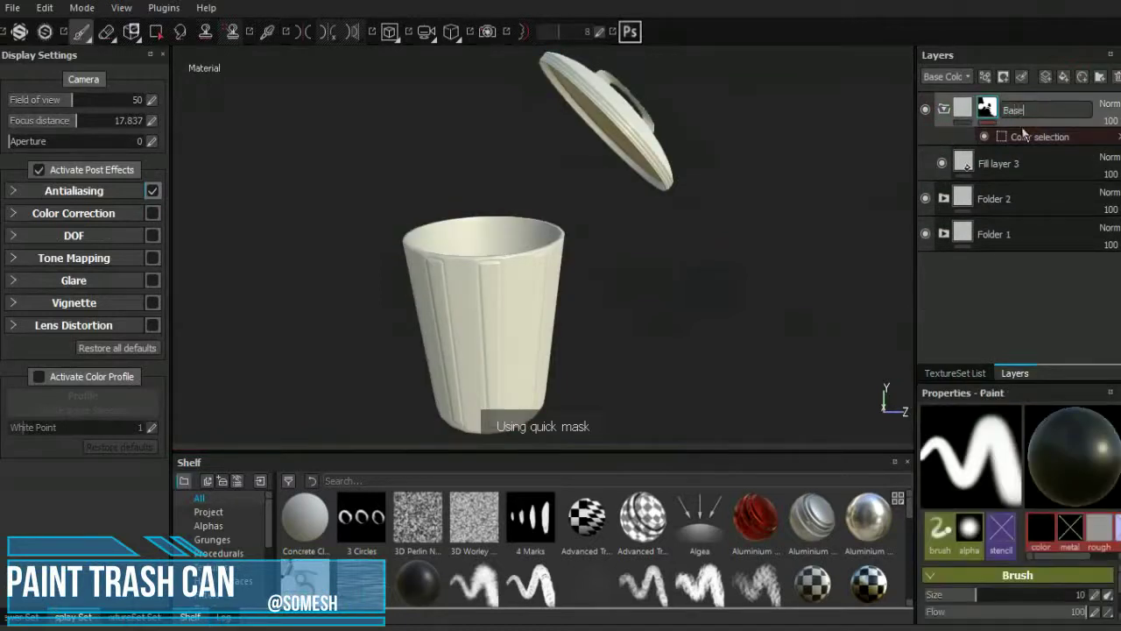
text(e)
click(943, 109)
click(944, 163)
Mask the second folder to the cap's ID colour and rename it Cap.
right_click(988, 163)
click(963, 35)
click(1098, 550)
click(605, 118)
double_click(1018, 164)
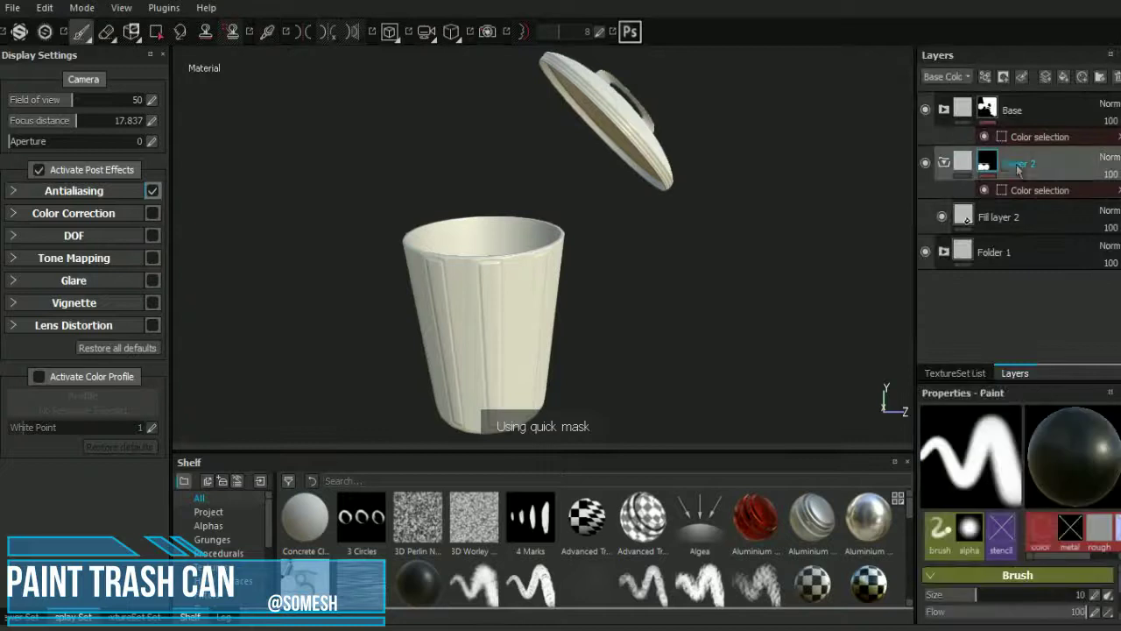
click(944, 163)
click(943, 216)
Save the project with Ctrl+S and select Folder 1.
key(ctrl+s)
click(420, 380)
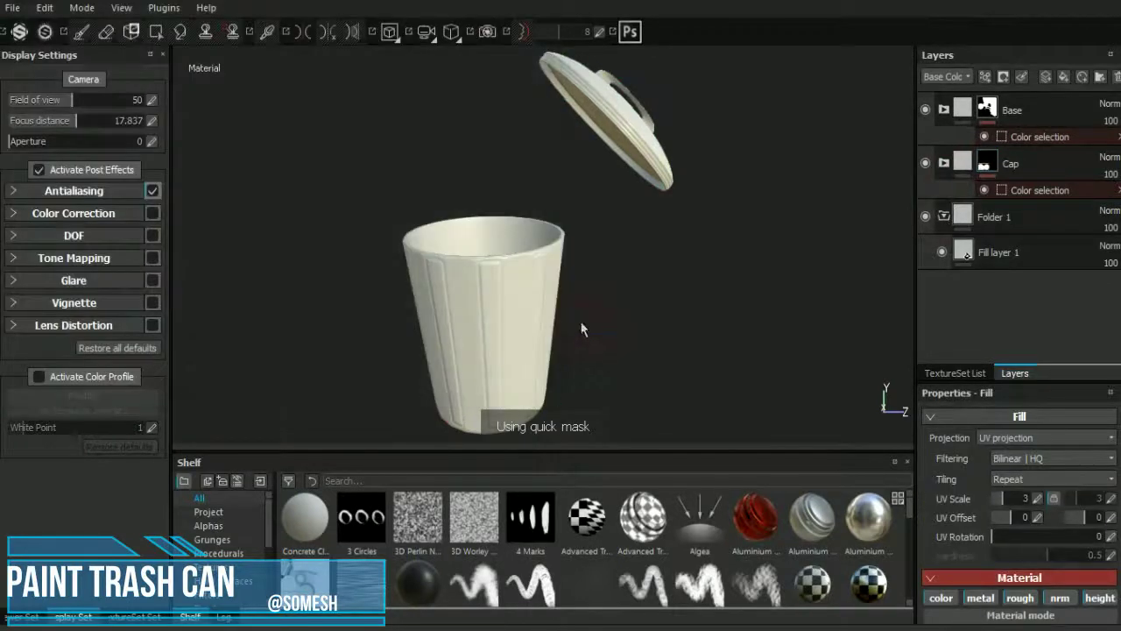
key(Delete)
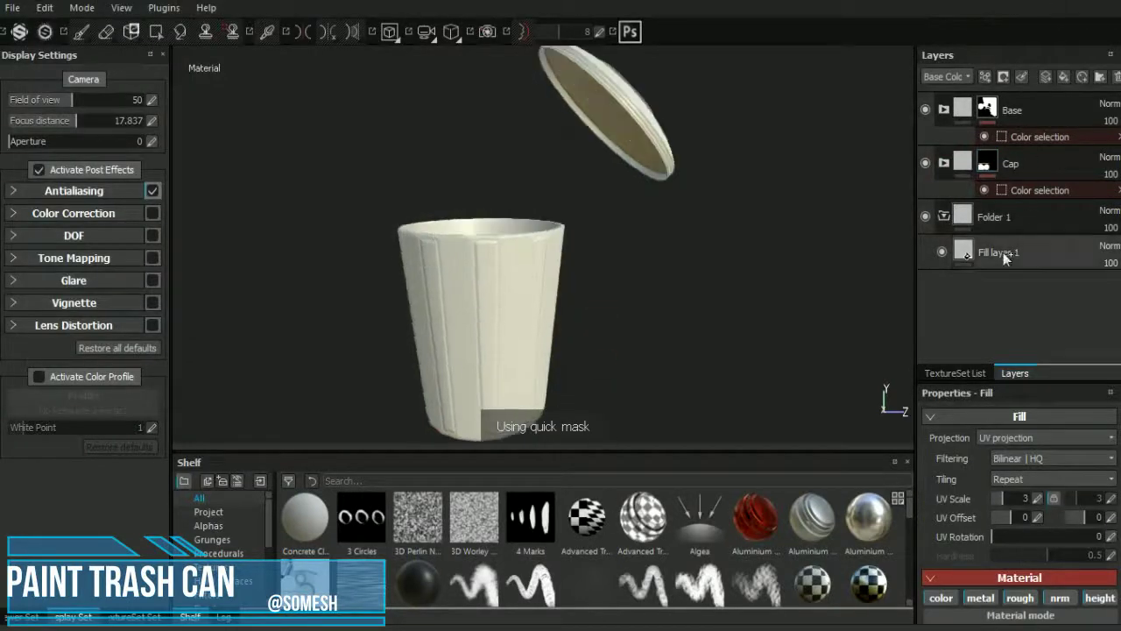
click(969, 210)
Mask Folder 1 to the lid handle's ID colour and rename it Handle.
click(985, 219)
click(1098, 550)
alt+drag(665, 263, 634, 156)
double_click(1021, 216)
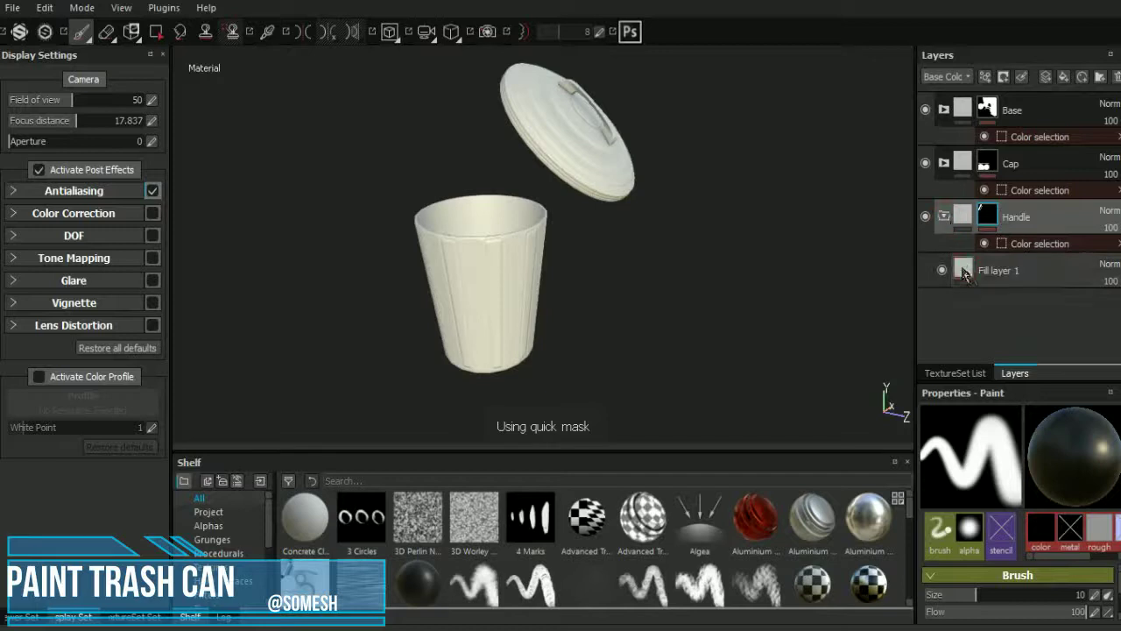
Search the shelf for 'plas' and add Plastic Matte into the Handle folder.
click(965, 273)
scroll(226, 526, down, 3)
click(224, 581)
click(394, 480)
text(plas)
drag(354, 525, 747, 329)
drag(1003, 253, 1003, 256)
Set the plastic's base colour to dark blue-grey (0.074, 0.082, 0.103).
scroll(691, 210, up, 2)
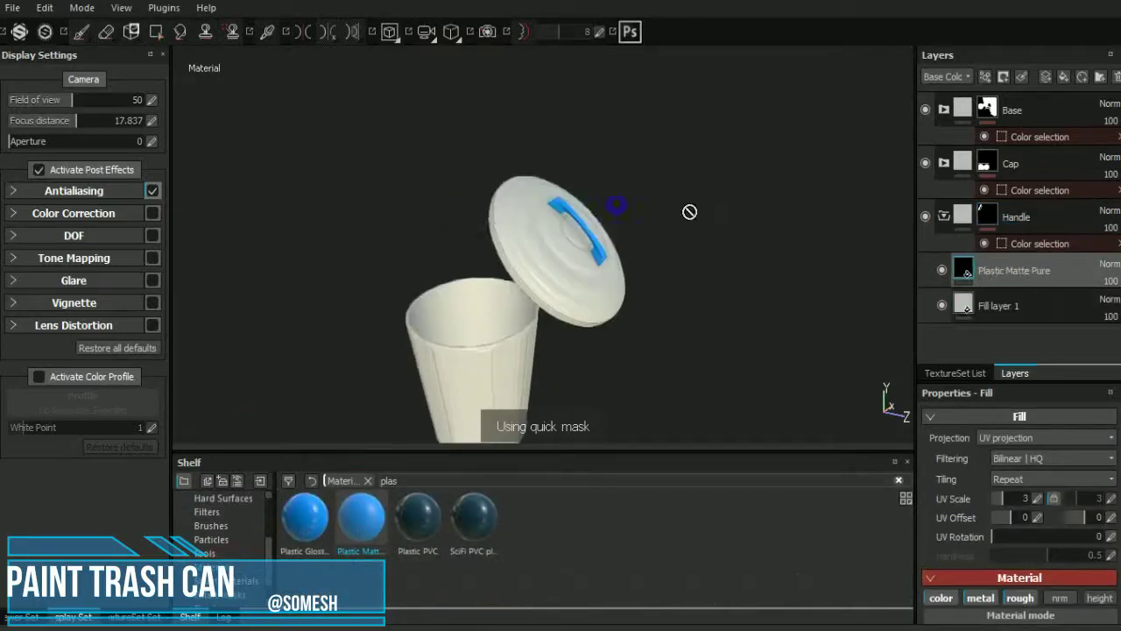
scroll(692, 209, up, 3)
scroll(735, 256, up, 3)
scroll(1016, 526, down, 2)
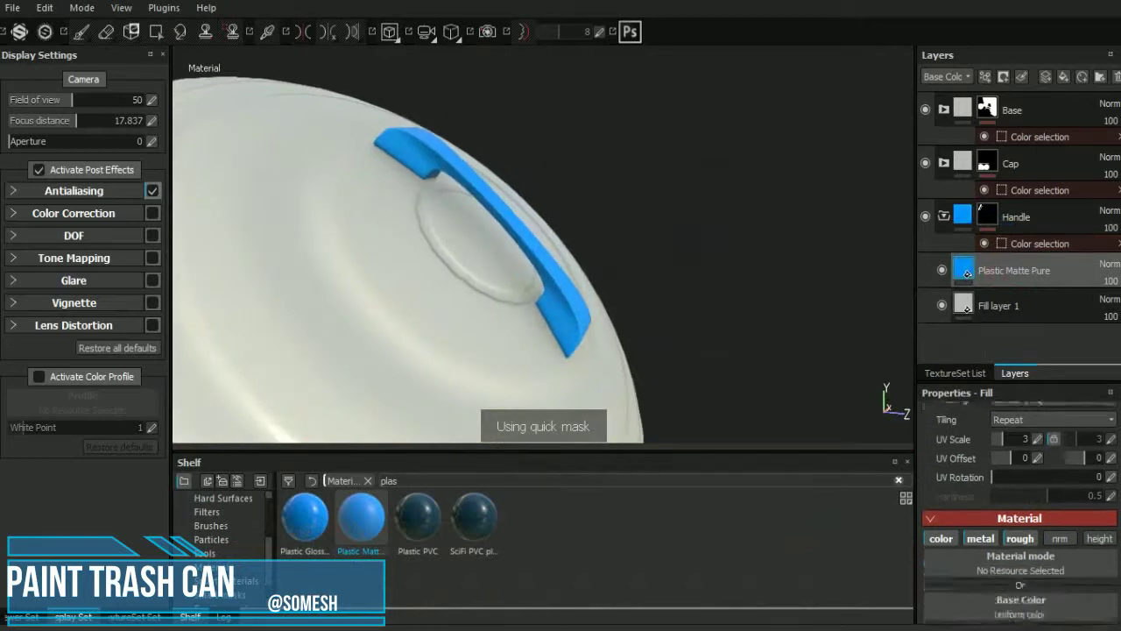
click(1021, 612)
drag(869, 572, 871, 538)
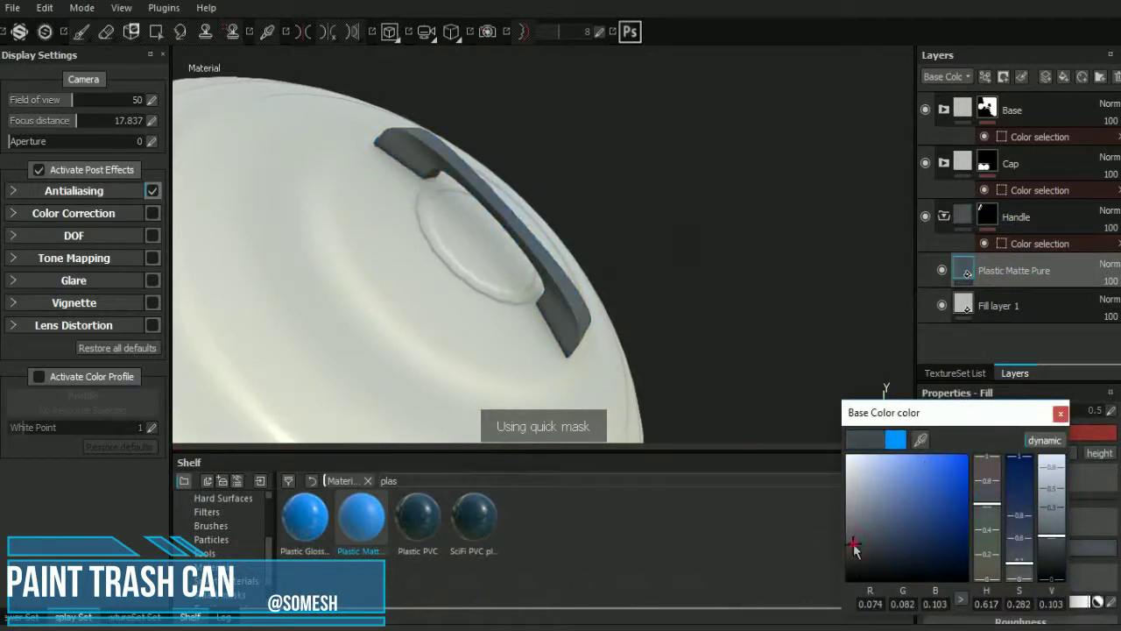
Drive the handle fill's roughness with 3D Worley Noise and view the roughness channel.
click(968, 482)
scroll(978, 585, down, 1)
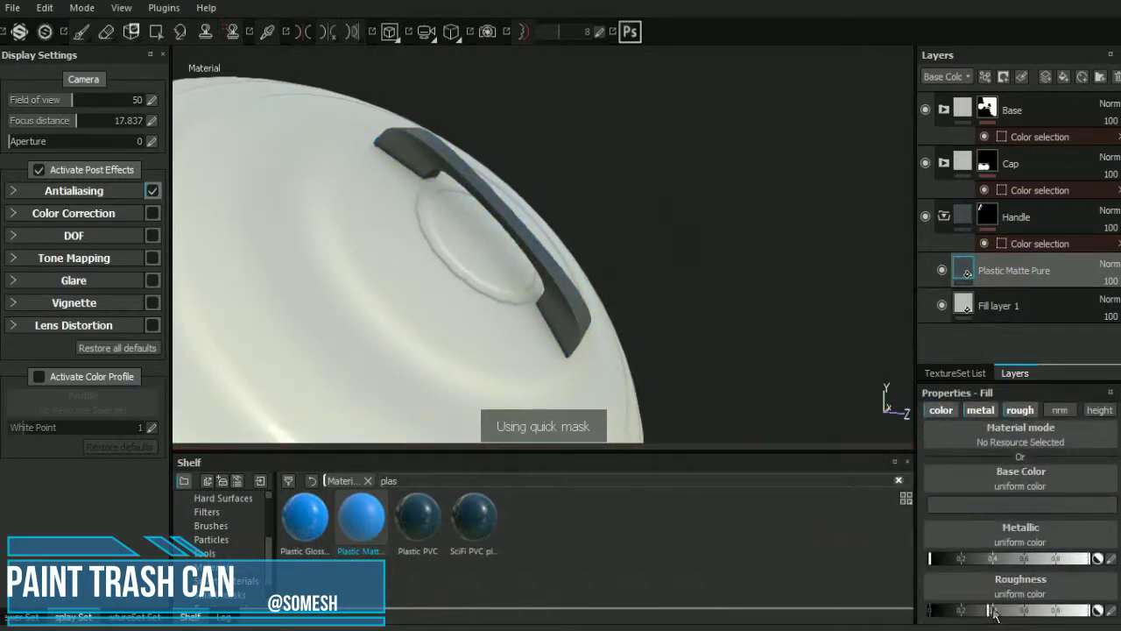
click(1020, 593)
click(1007, 491)
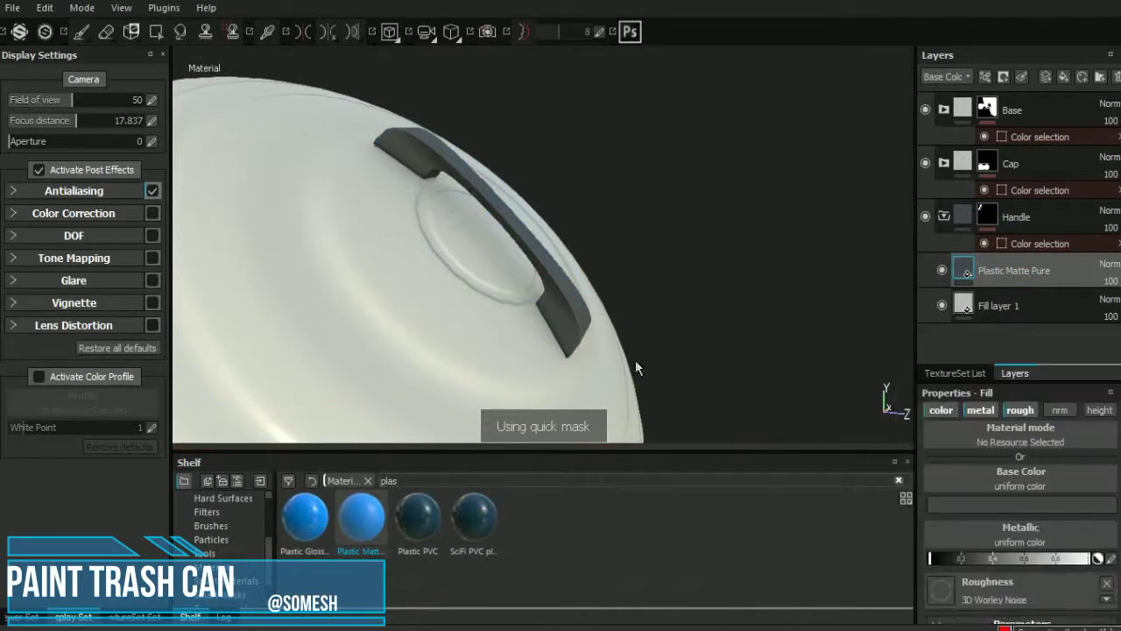
alt+drag(648, 230, 556, 316)
scroll(543, 307, up, 3)
key(c)
key(c)
key(c)
scroll(1007, 561, down, 3)
scroll(998, 525, down, 1)
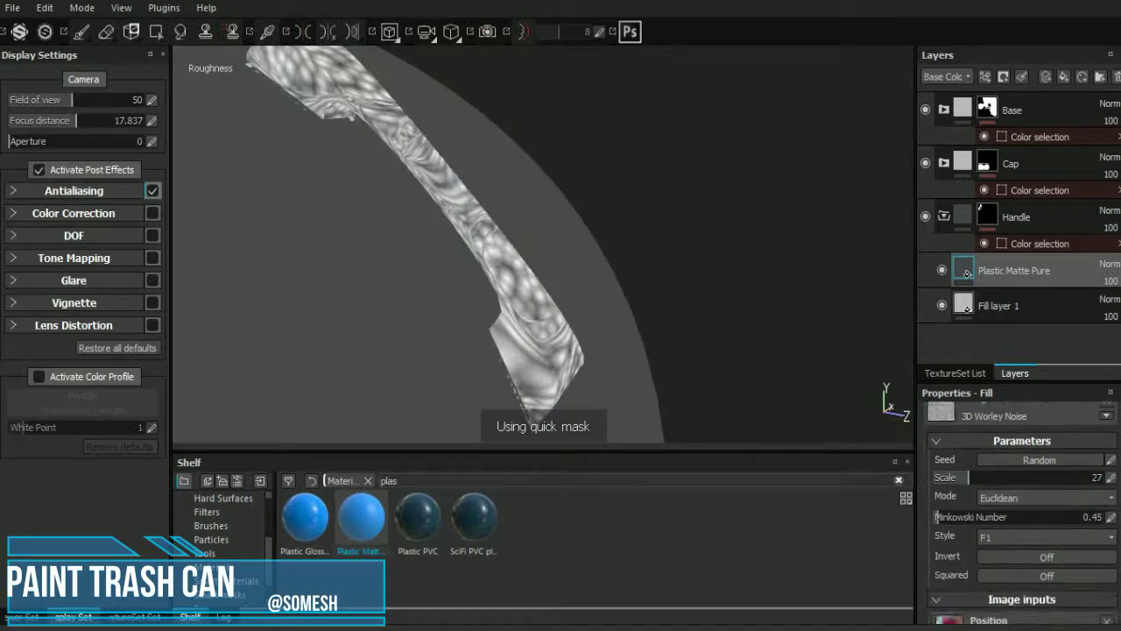
Set the Worley Noise Scale to 128 and Mode to Chebyshev.
click(995, 508)
drag(995, 511, 1101, 508)
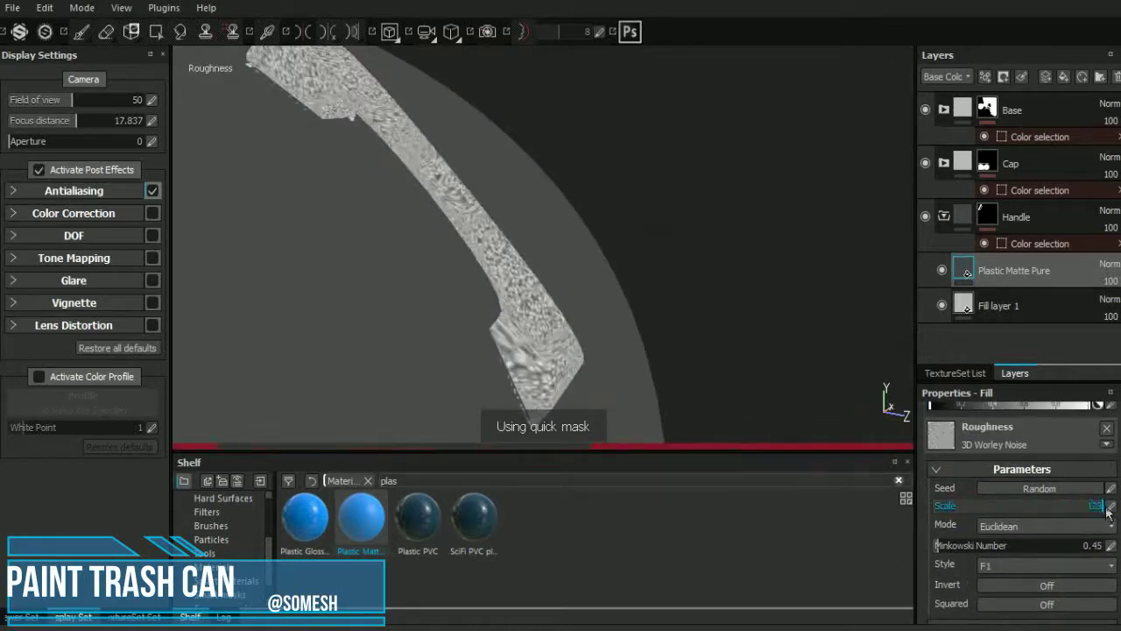
alt+drag(611, 349, 598, 327)
scroll(250, 312, down, 3)
scroll(350, 263, up, 3)
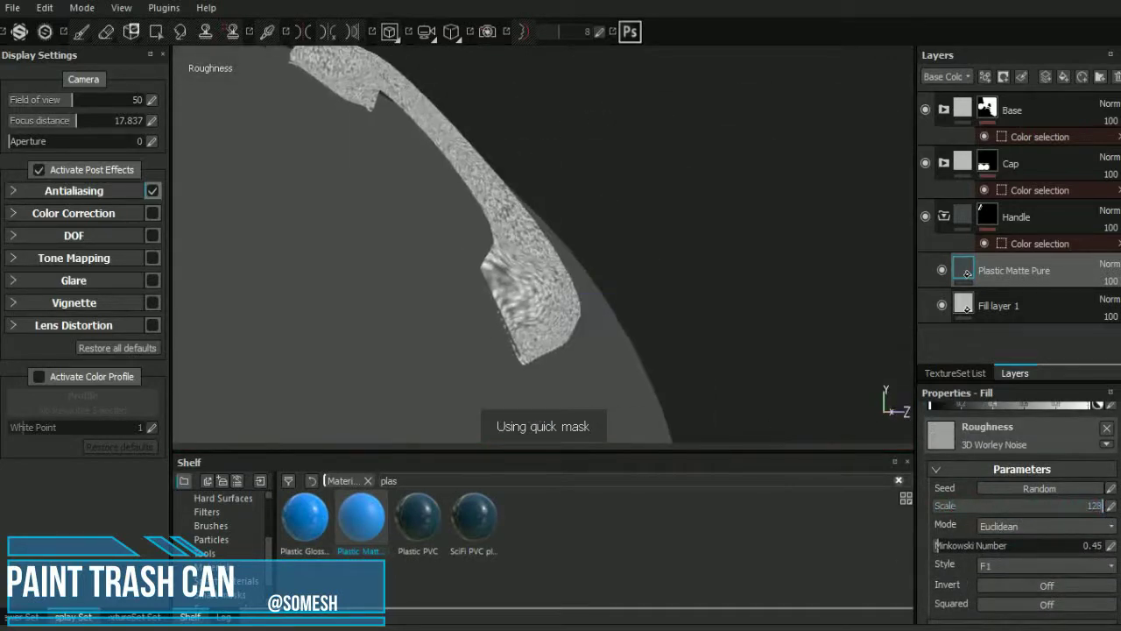
scroll(1043, 525, down, 1)
click(1051, 513)
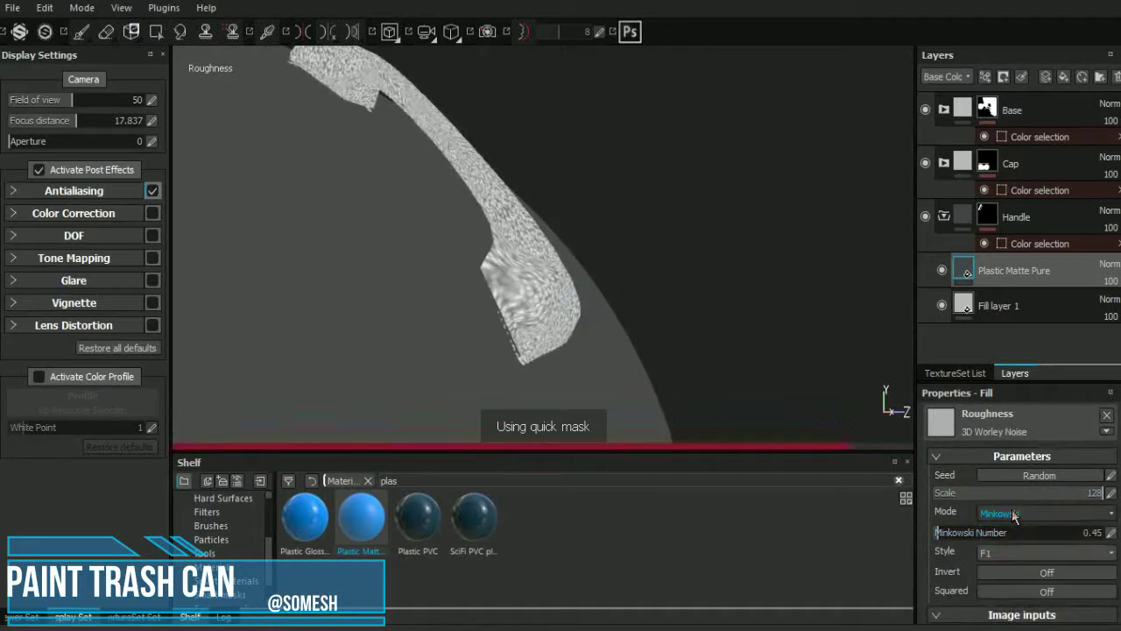
click(1042, 514)
click(999, 550)
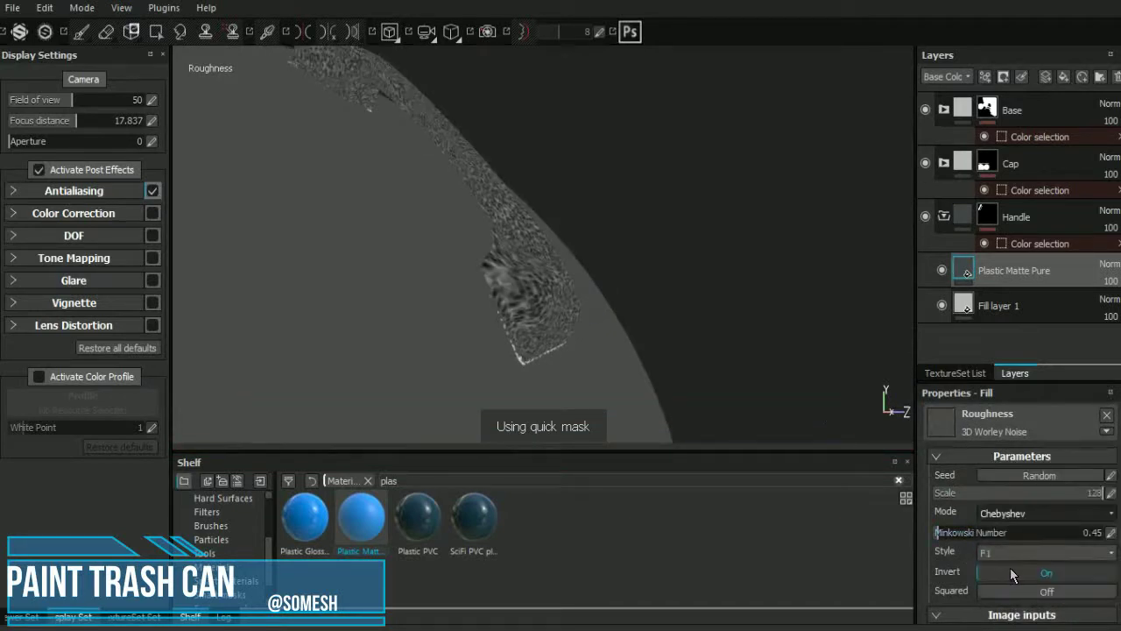
double_click(1095, 494)
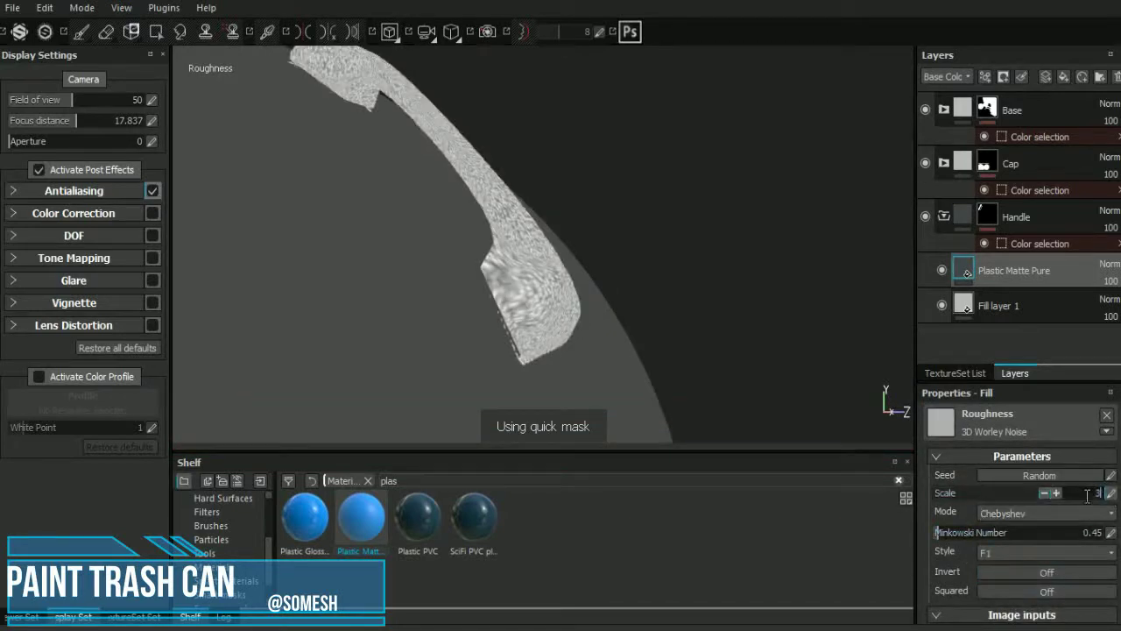
key(Return)
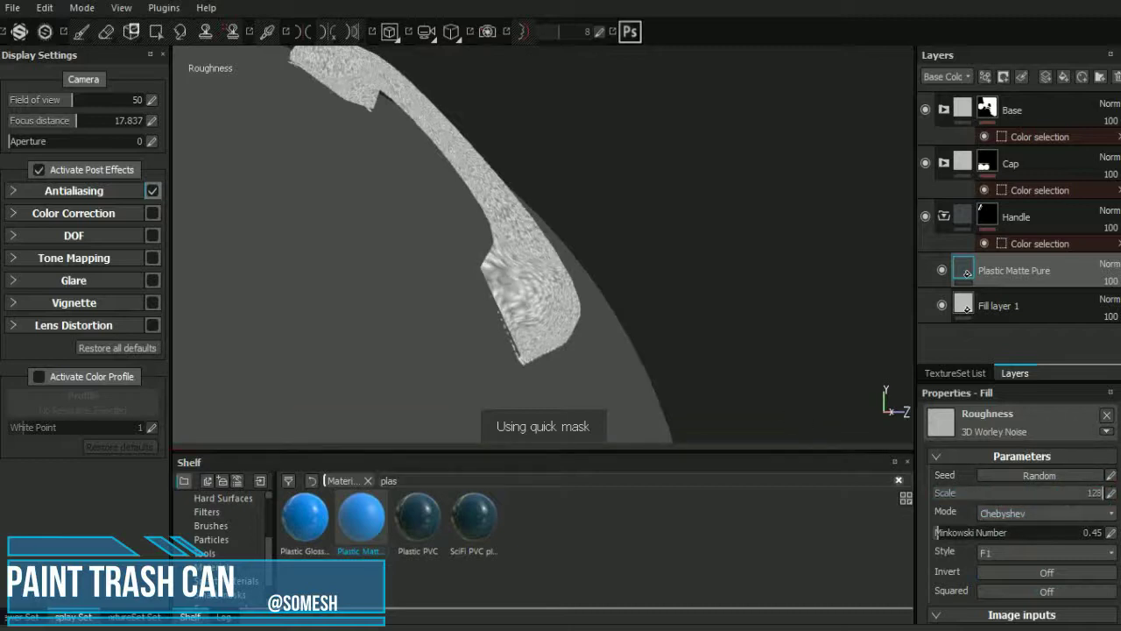
click(1028, 542)
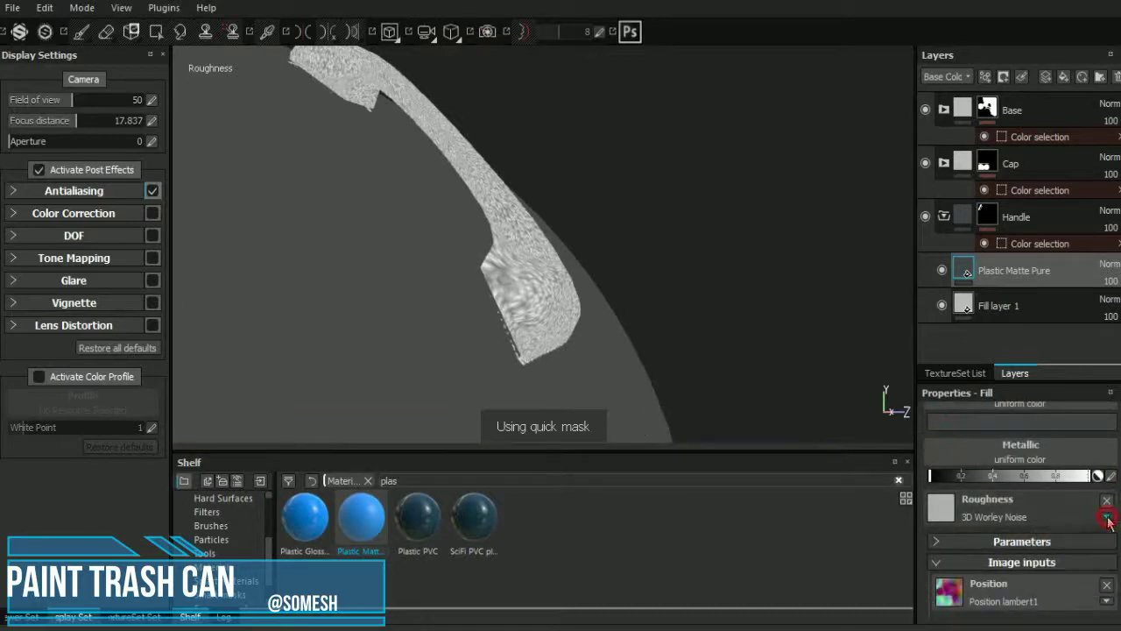
Return to the full lit material view and inspect the speckled handle.
click(979, 265)
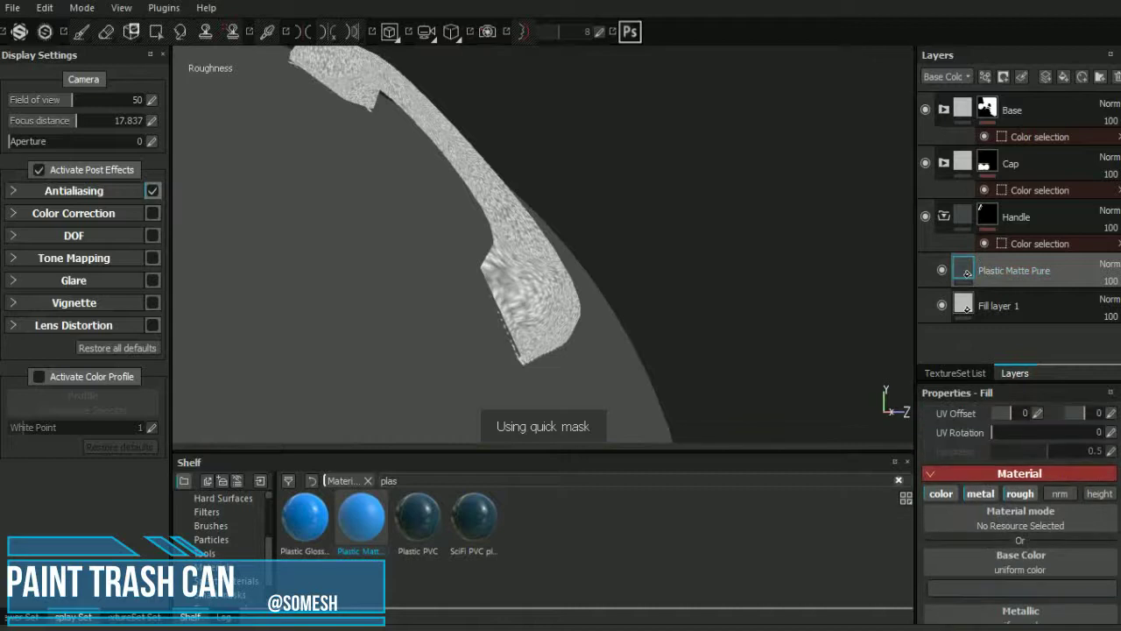
key(c)
key(c)
key(m)
mouse_move(865, 308)
alt+mouse_down()
mouse_move(596, 310)
mouse_move(380, 282)
mouse_move(306, 205)
mouse_move(353, 235)
mouse_move(325, 242)
alt+mouse_up()
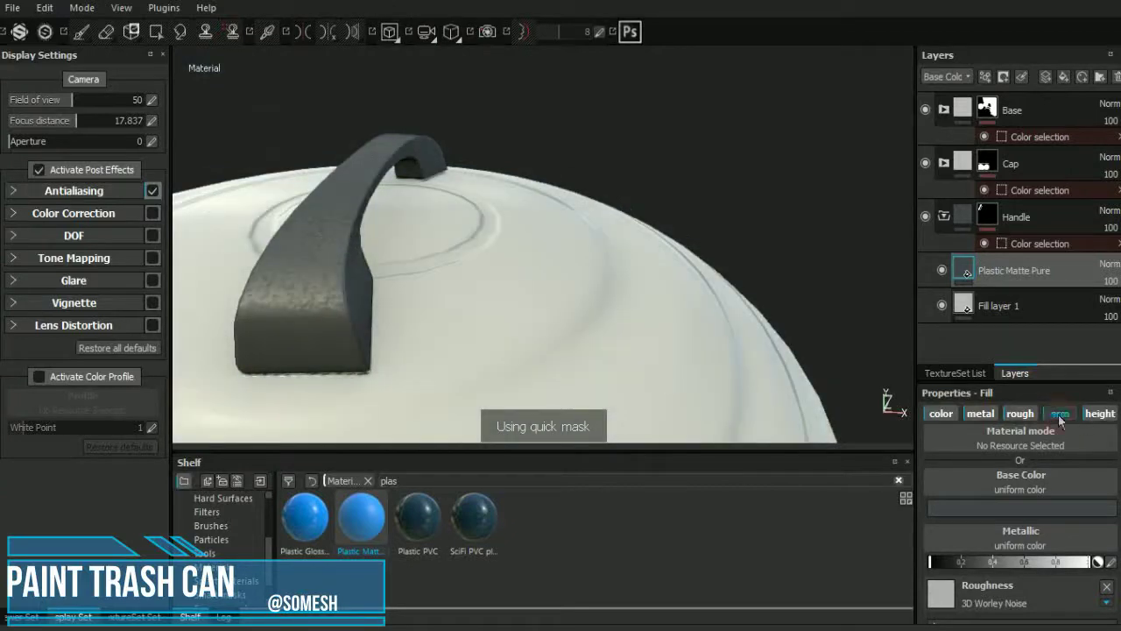
alt+right_drag(325, 243, 571, 345)
alt+drag(571, 345, 396, 372)
alt+right_drag(397, 372, 797, 348)
mouse_move(796, 348)
alt+mouse_down()
mouse_move(540, 270)
mouse_move(934, 218)
alt+mouse_up()
click(944, 216)
Search the shelf for 'Ro' and drop Steel Rough onto the lid.
key(BackSpace)
key(BackSpace)
key(BackSpace)
text(Ro)
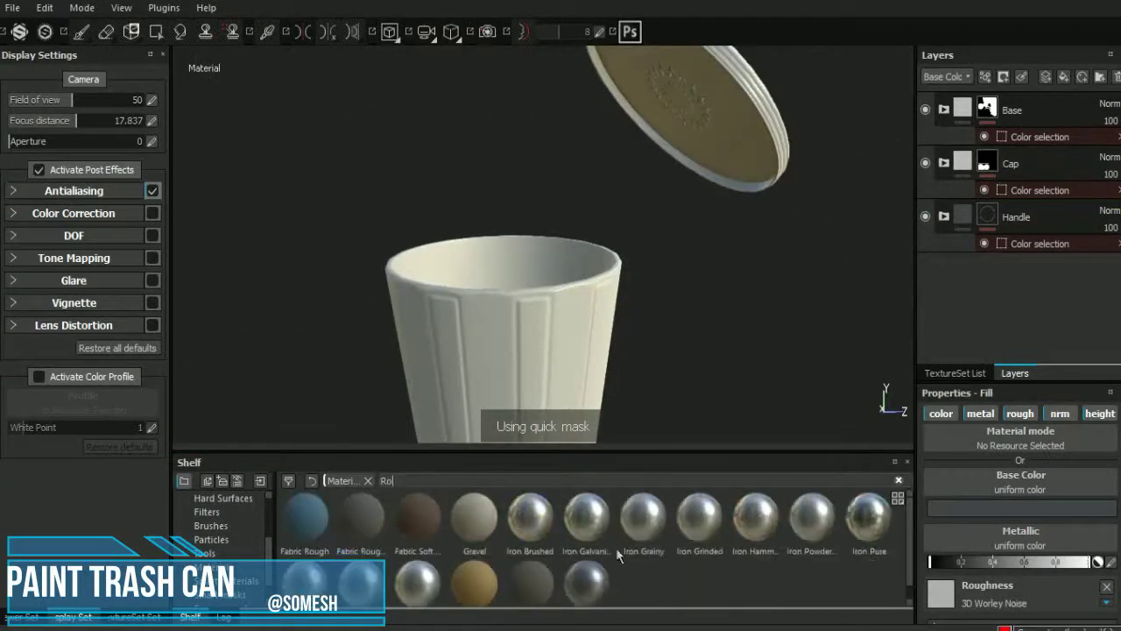
drag(587, 569, 810, 323)
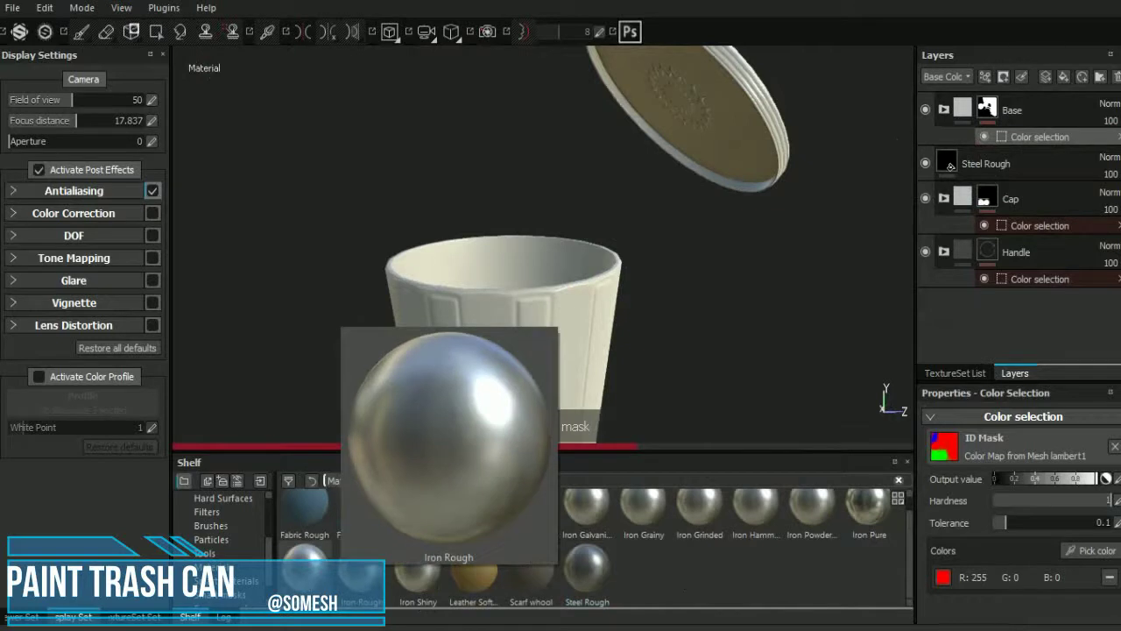
mouse_move(746, 345)
alt+mouse_down()
mouse_move(551, 295)
mouse_move(631, 306)
alt+mouse_up()
alt+right_drag(630, 305, 974, 331)
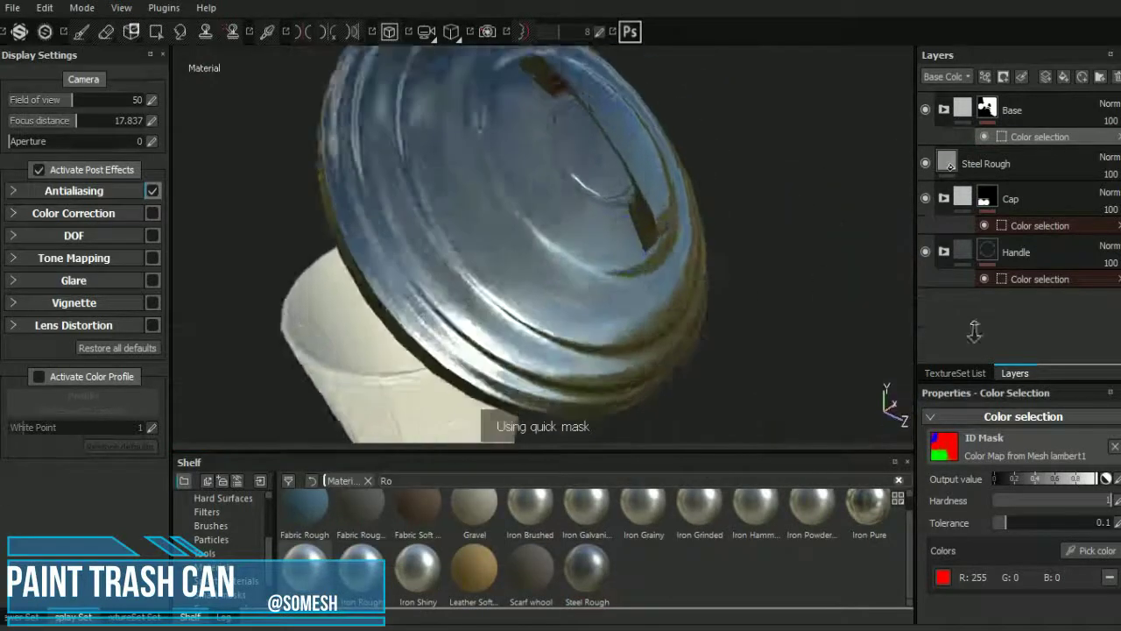
mouse_move(974, 332)
alt+mouse_down()
mouse_move(949, 167)
mouse_move(1012, 127)
alt+mouse_up()
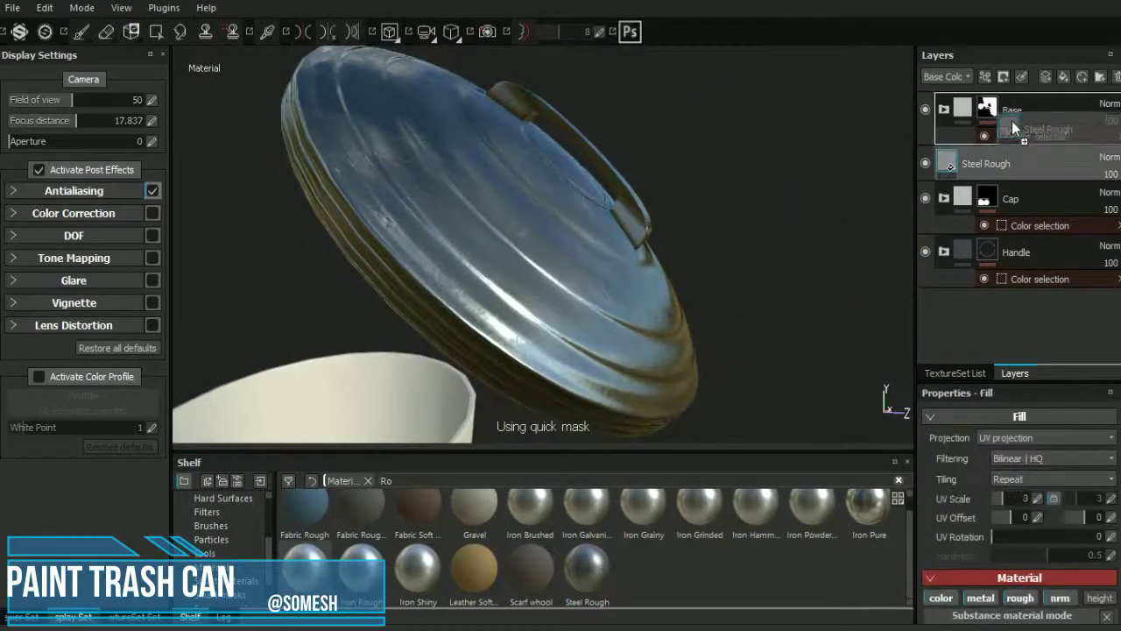
Delete the misplaced Steel Rough layer and re-add Steel Rough under the Cap folder.
mouse_move(998, 171)
mouse_down()
mouse_move(985, 182)
mouse_move(997, 183)
mouse_up()
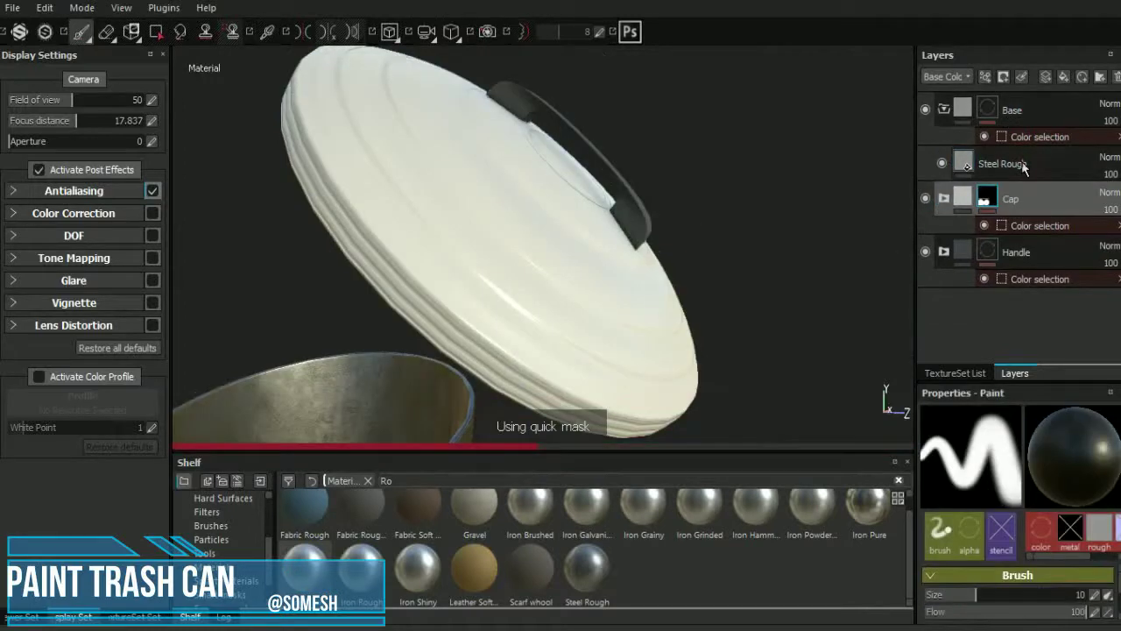
click(987, 172)
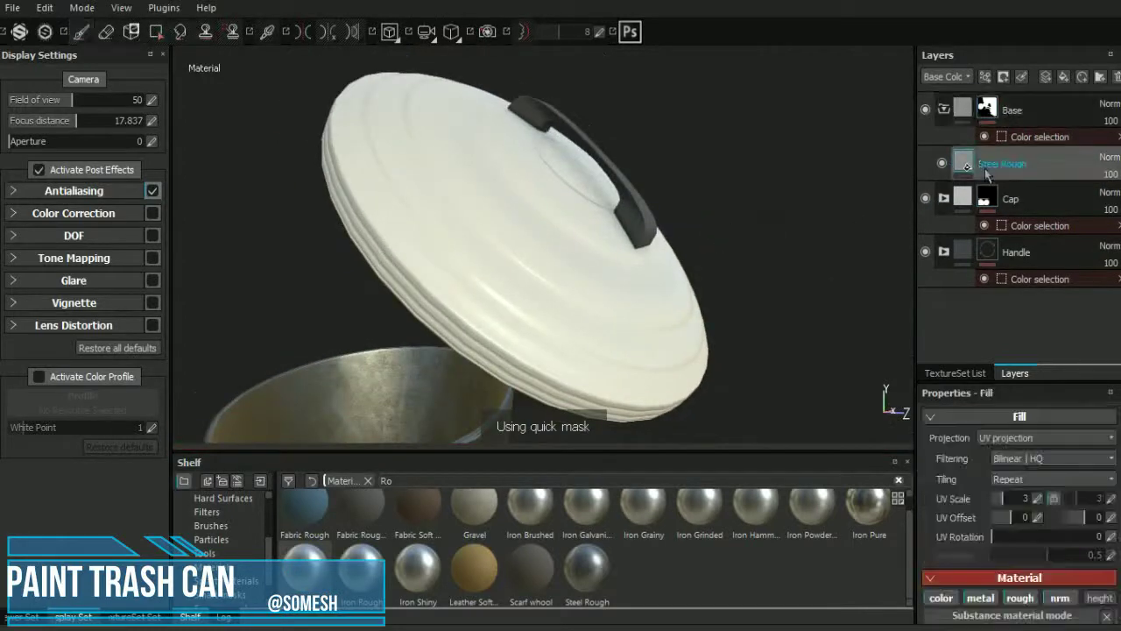
key(Delete)
click(966, 108)
drag(1012, 146, 1012, 150)
mouse_move(530, 263)
alt+mouse_down()
mouse_move(726, 320)
mouse_move(569, 253)
mouse_move(683, 365)
alt+mouse_up()
alt+drag(798, 220, 841, 254)
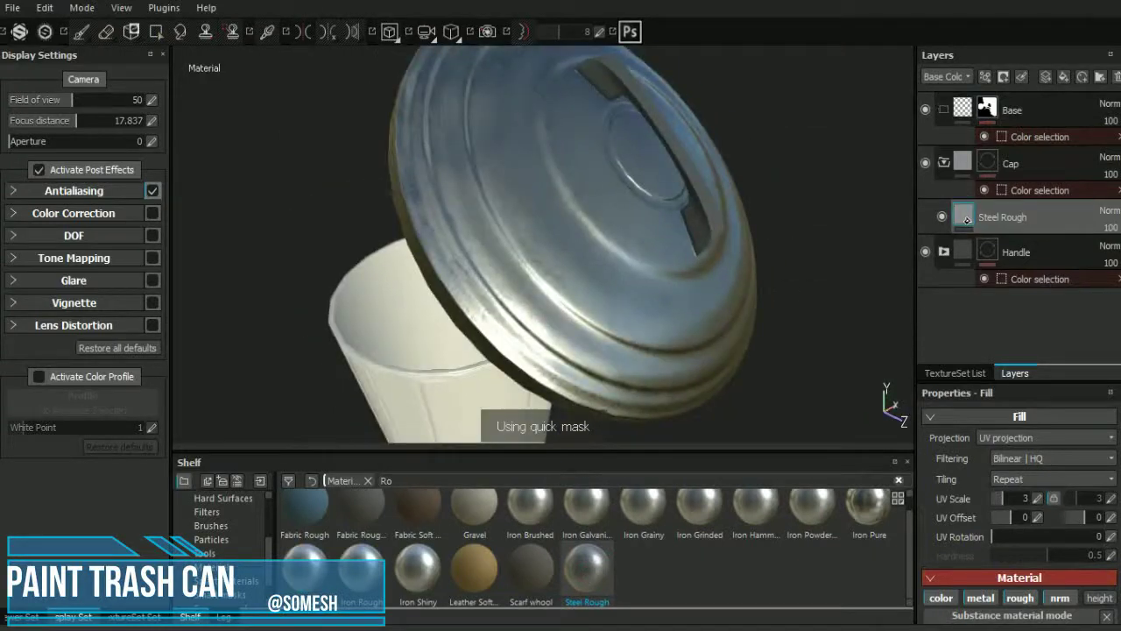
Set the Steel Rough steel colour to pale blue-grey (0.613, 0.624, 0.639).
scroll(1007, 490, down, 3)
click(958, 506)
scroll(957, 505, down, 3)
click(1073, 565)
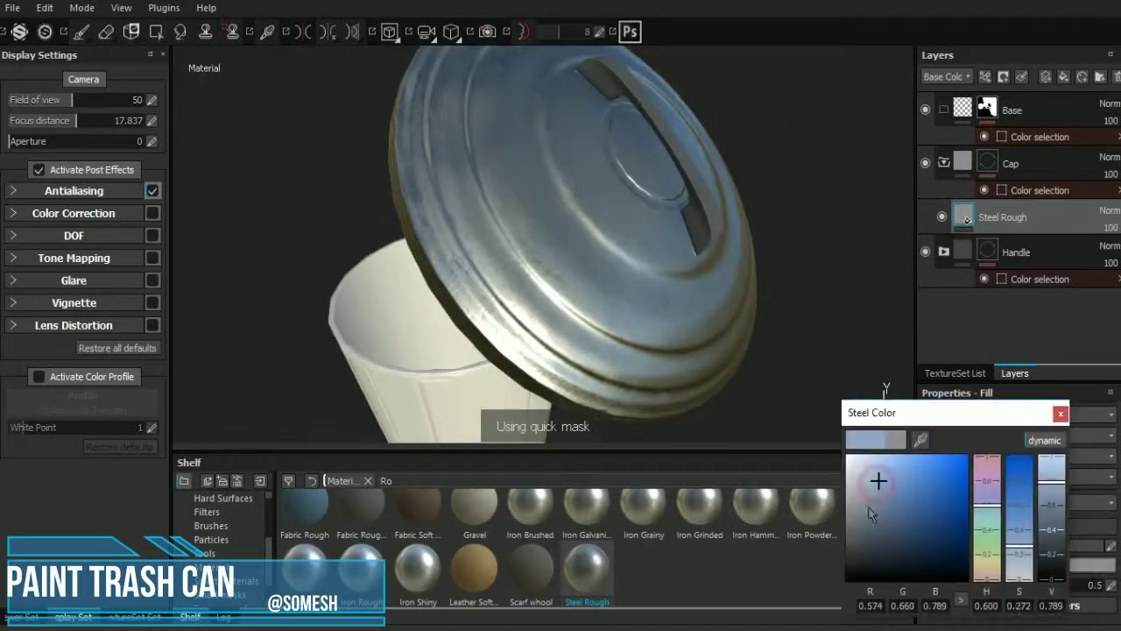
mouse_move(864, 536)
mouse_down()
mouse_move(853, 533)
mouse_move(870, 519)
mouse_up()
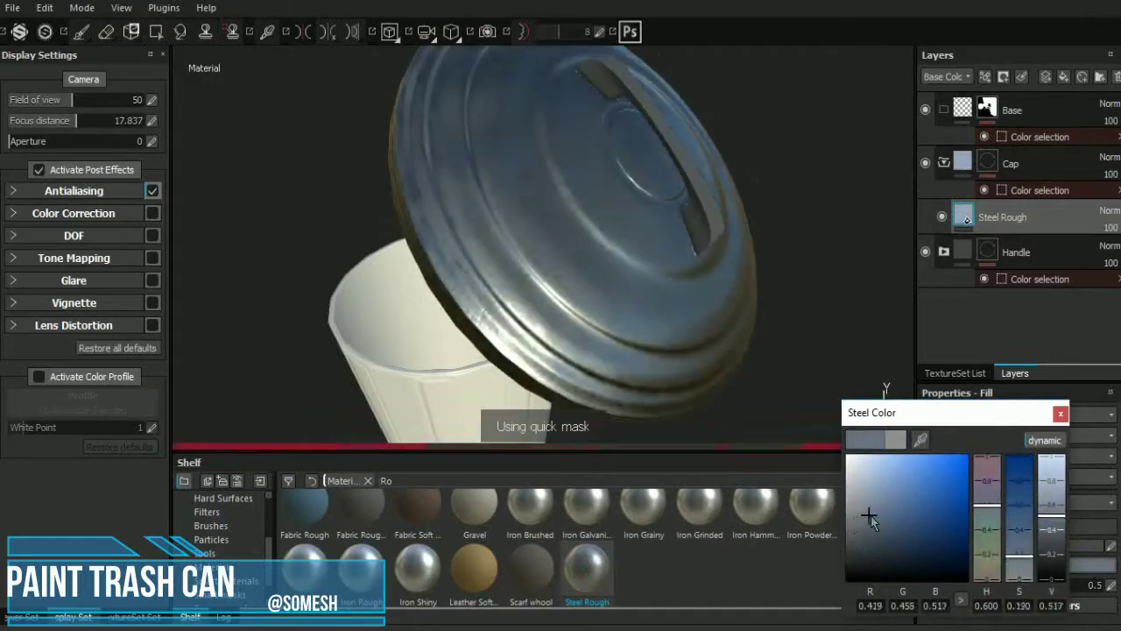
alt+drag(671, 312, 751, 315)
click(880, 519)
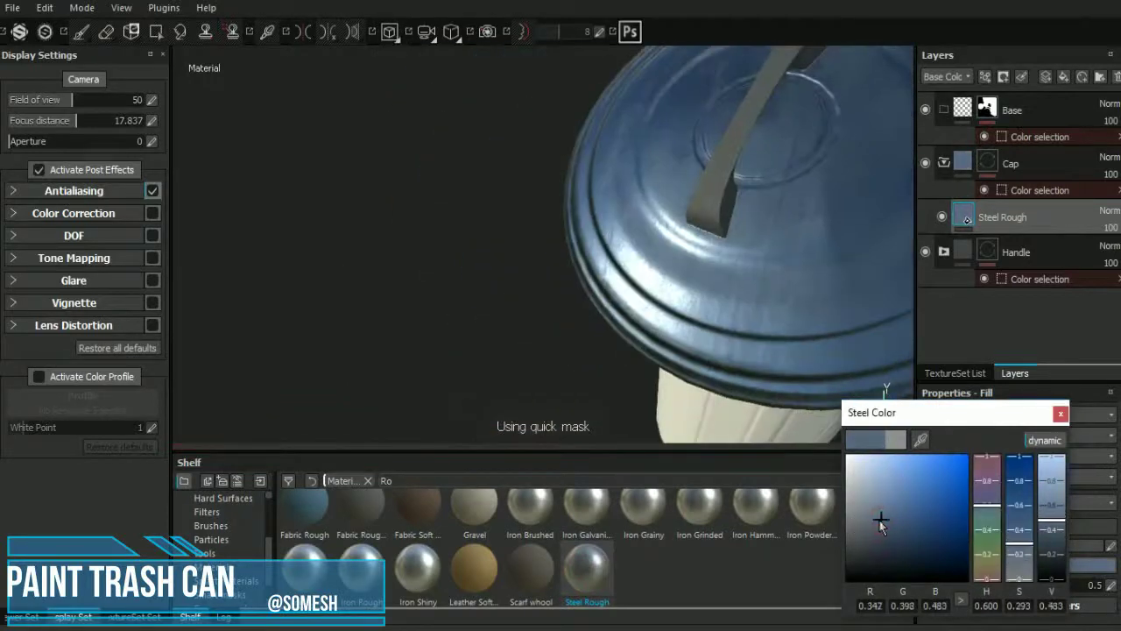
click(851, 499)
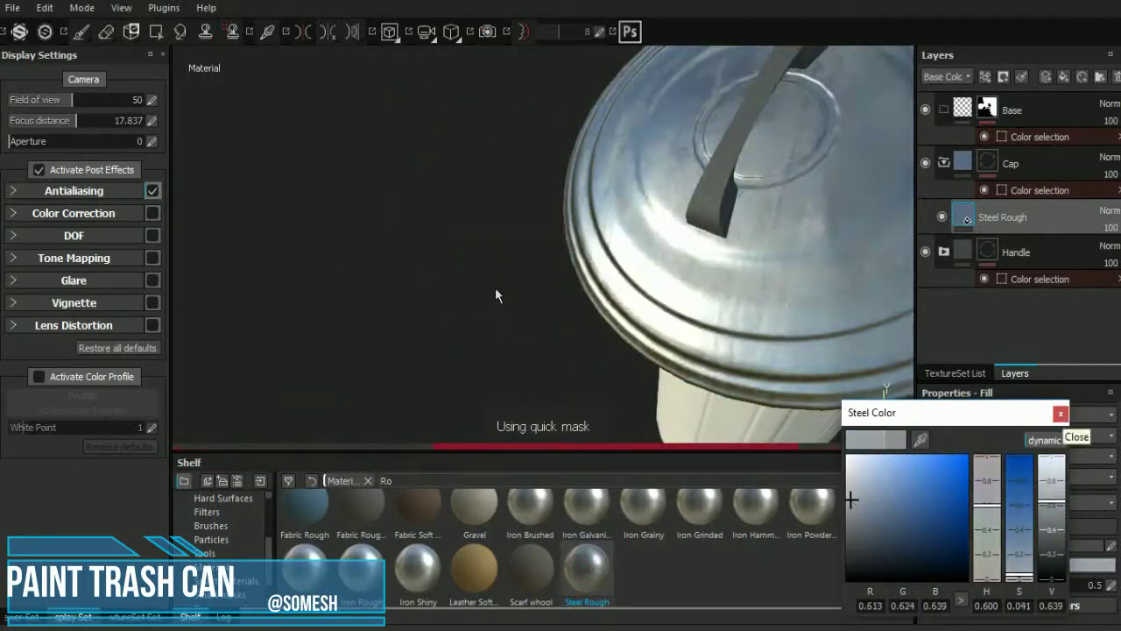
click(496, 295)
mouse_move(496, 271)
alt+mouse_down()
mouse_move(440, 293)
mouse_move(591, 265)
mouse_move(435, 278)
mouse_move(508, 290)
alt+mouse_up()
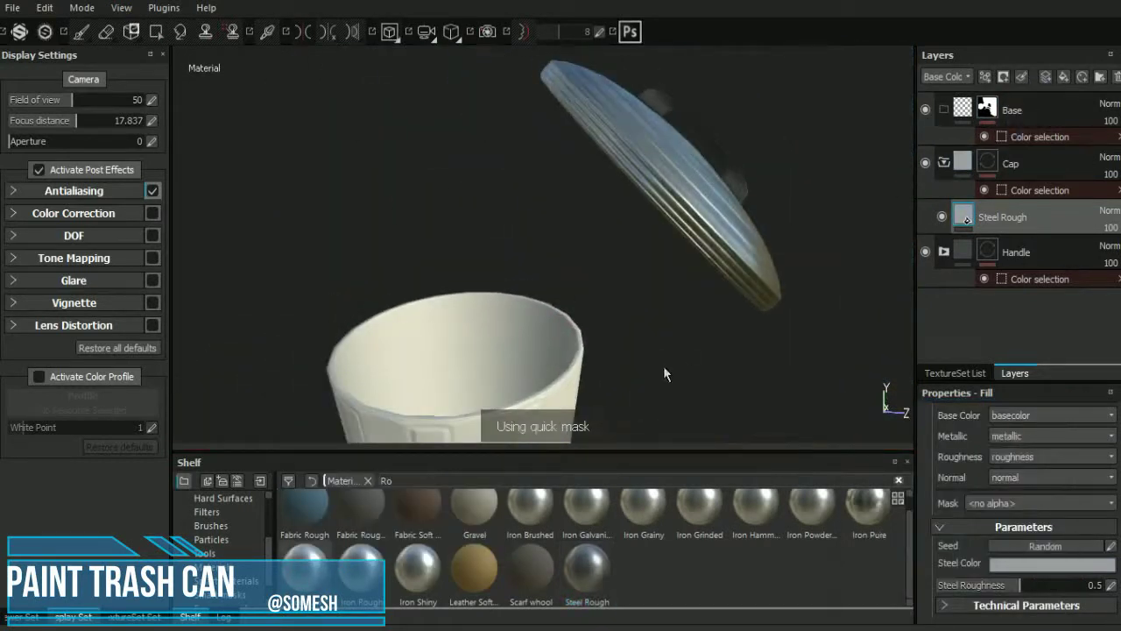
Add Iron Raw to the can body, raise its roughness, and set finish scale 6, detail intensity 0.08.
mouse_move(523, 433)
alt+mouse_down()
mouse_move(659, 228)
mouse_move(681, 245)
alt+mouse_up()
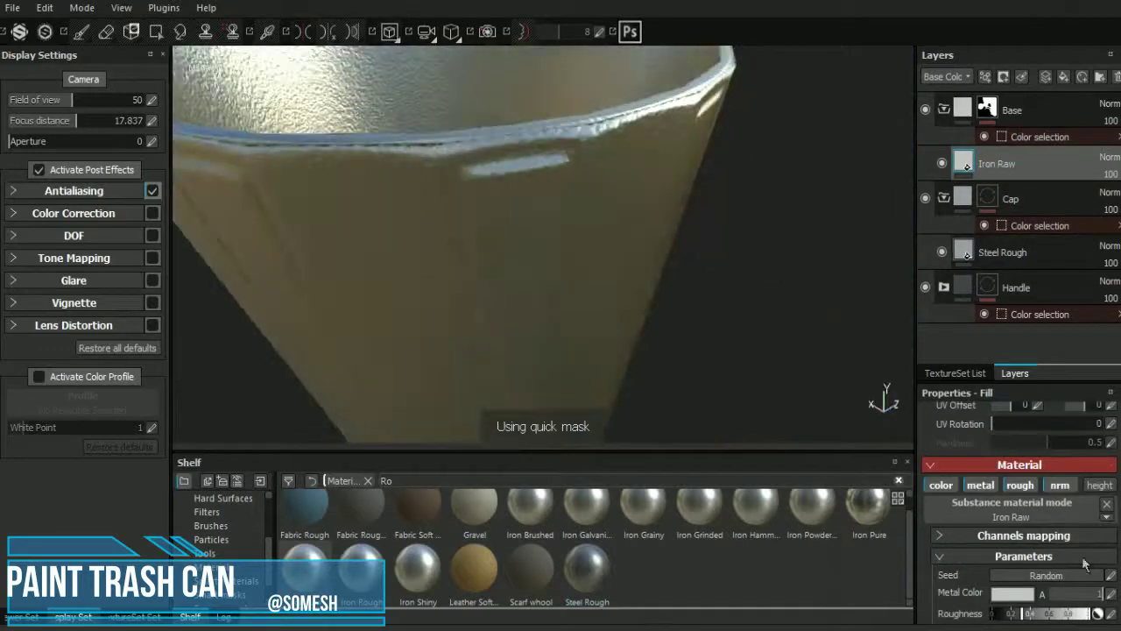
drag(1008, 587, 1030, 590)
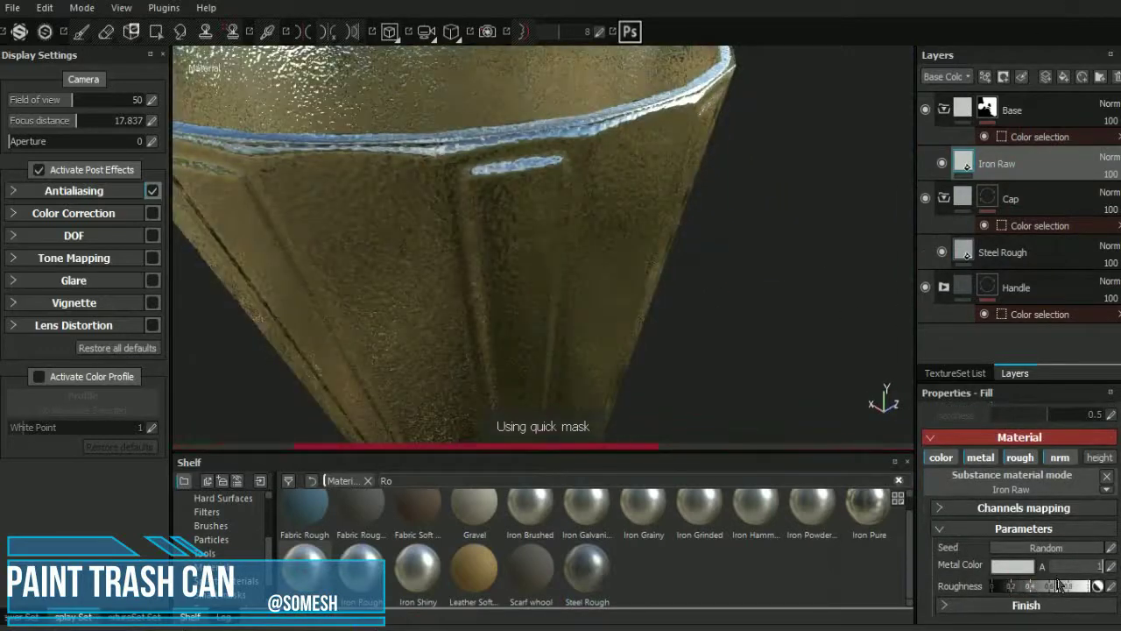
alt+drag(614, 351, 670, 345)
click(950, 604)
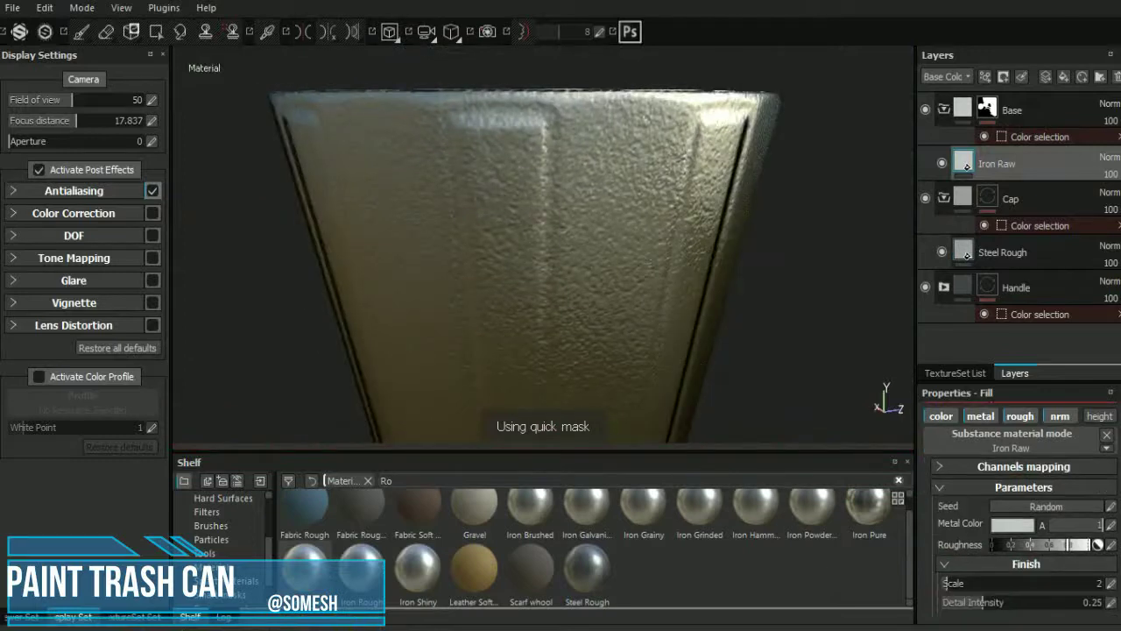
click(944, 604)
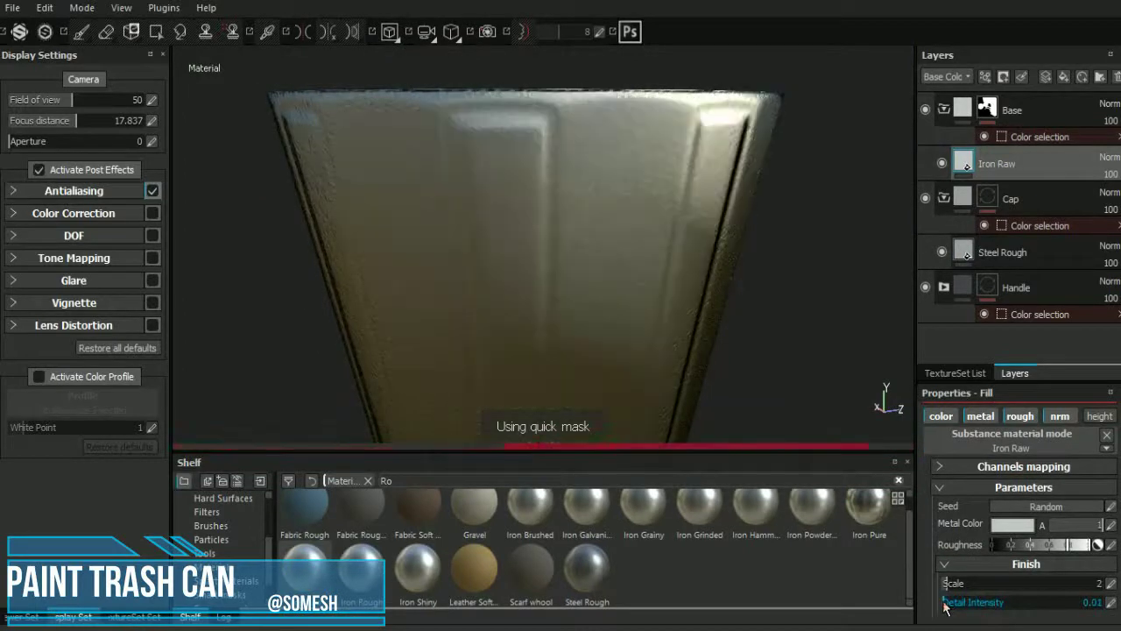
alt+drag(603, 250, 543, 252)
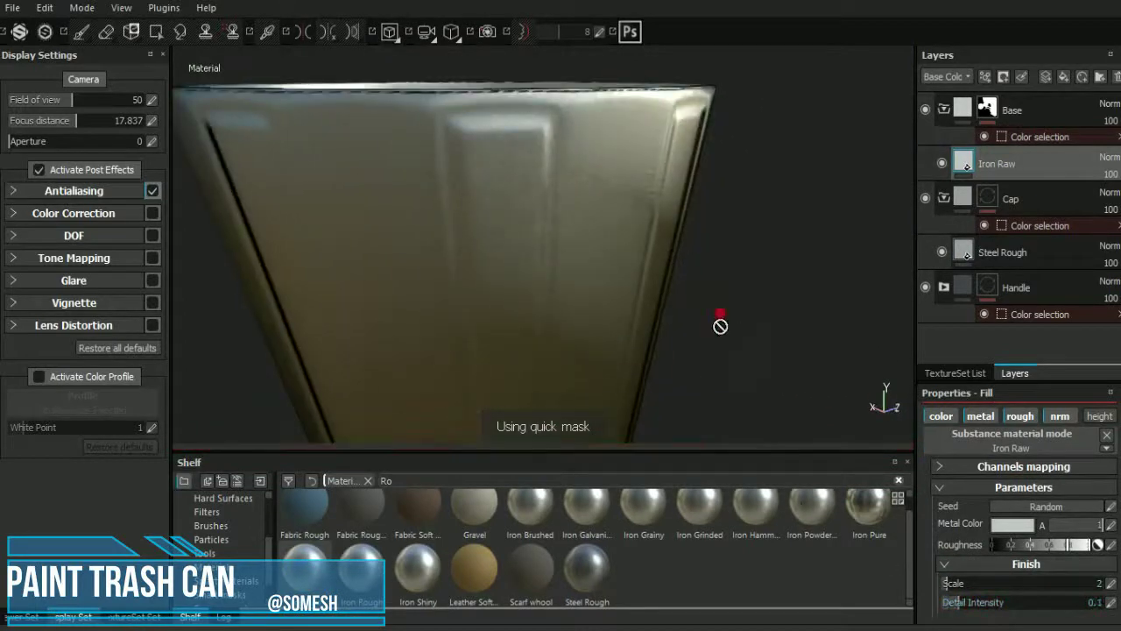
alt+drag(720, 326, 962, 602)
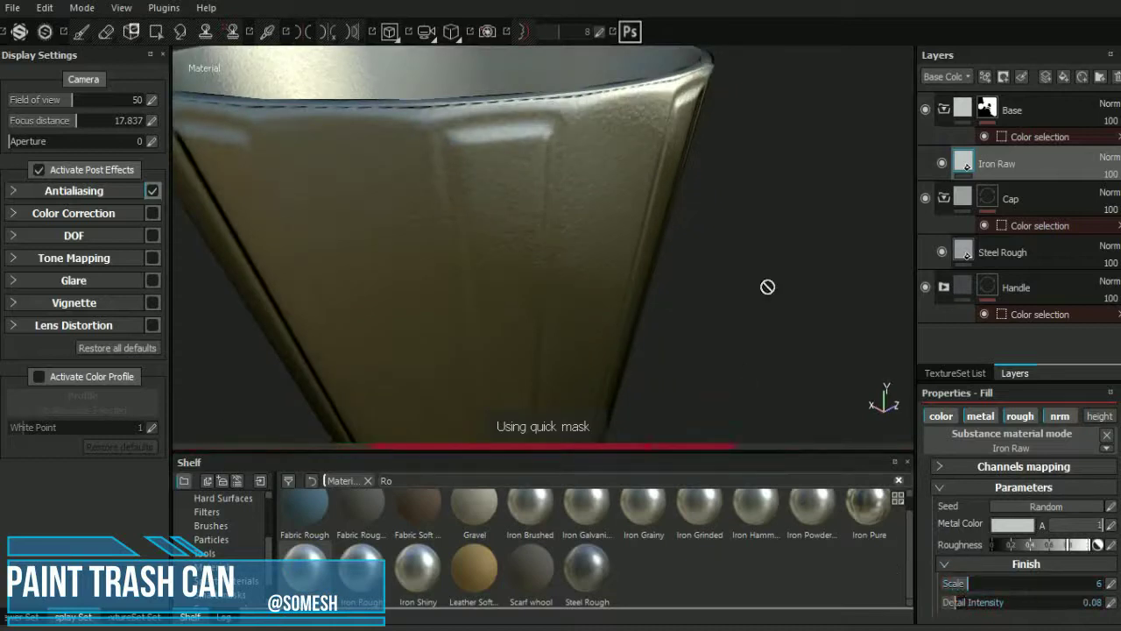
mouse_move(767, 286)
alt+mouse_down()
mouse_move(556, 268)
mouse_move(545, 310)
mouse_move(726, 155)
mouse_move(688, 205)
mouse_move(657, 192)
mouse_move(625, 263)
mouse_move(725, 178)
mouse_move(783, 265)
mouse_move(750, 306)
mouse_move(772, 282)
alt+mouse_up()
Add a new fill layer inside Base, placed above Iron Raw.
click(987, 199)
click(963, 164)
click(987, 107)
click(1065, 83)
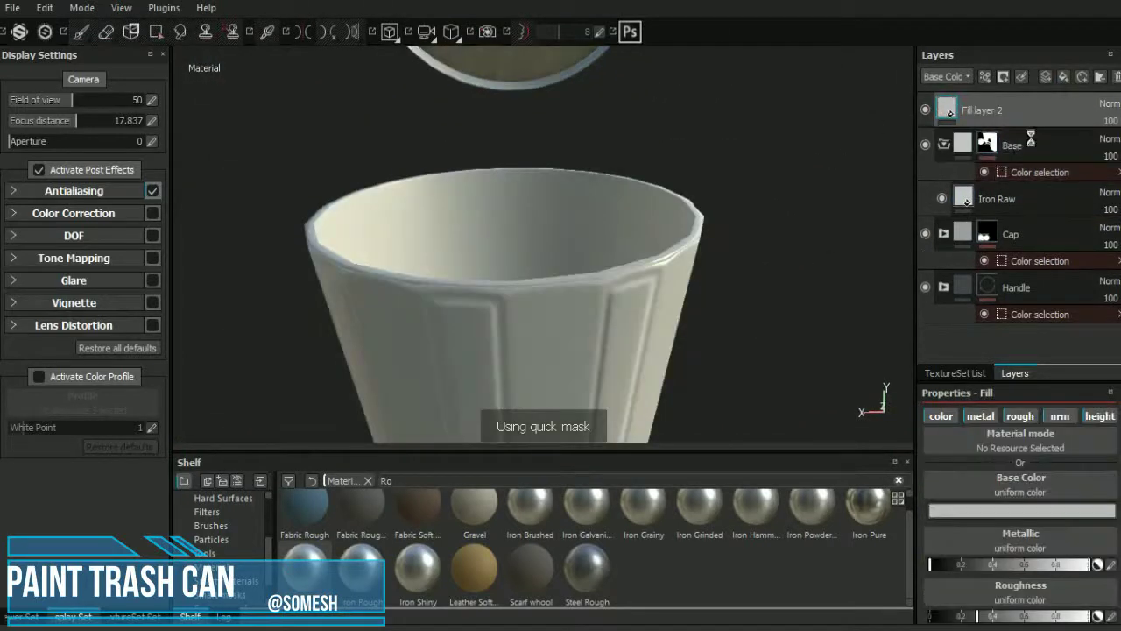
drag(1017, 151, 959, 167)
click(964, 166)
Make the fill a rough dark red paint.
click(1115, 511)
click(902, 517)
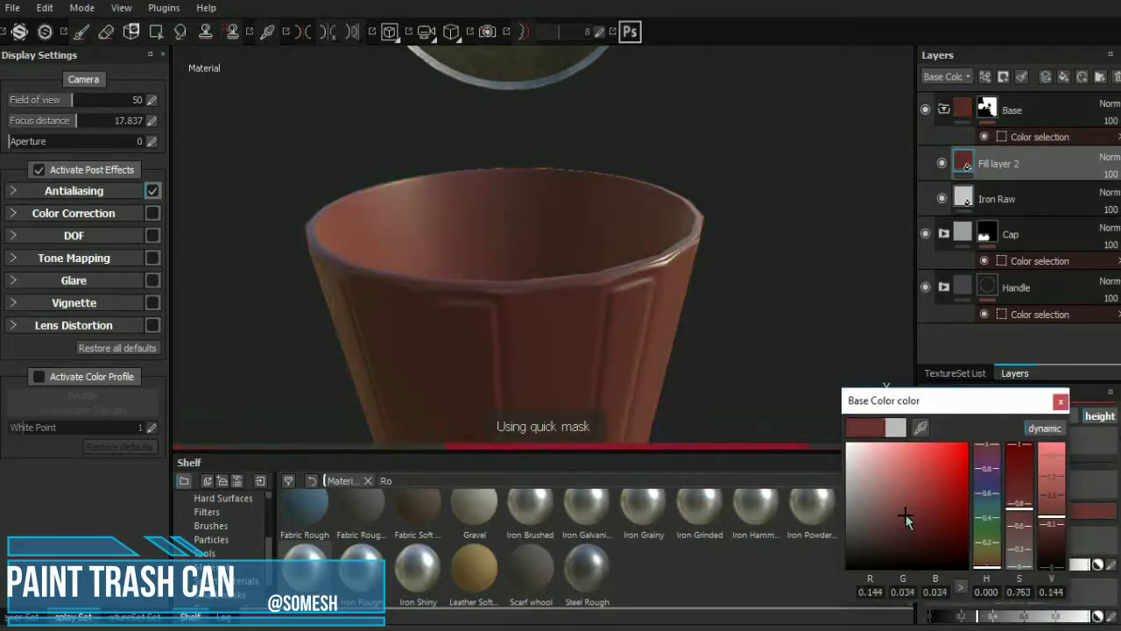
drag(977, 616, 1005, 615)
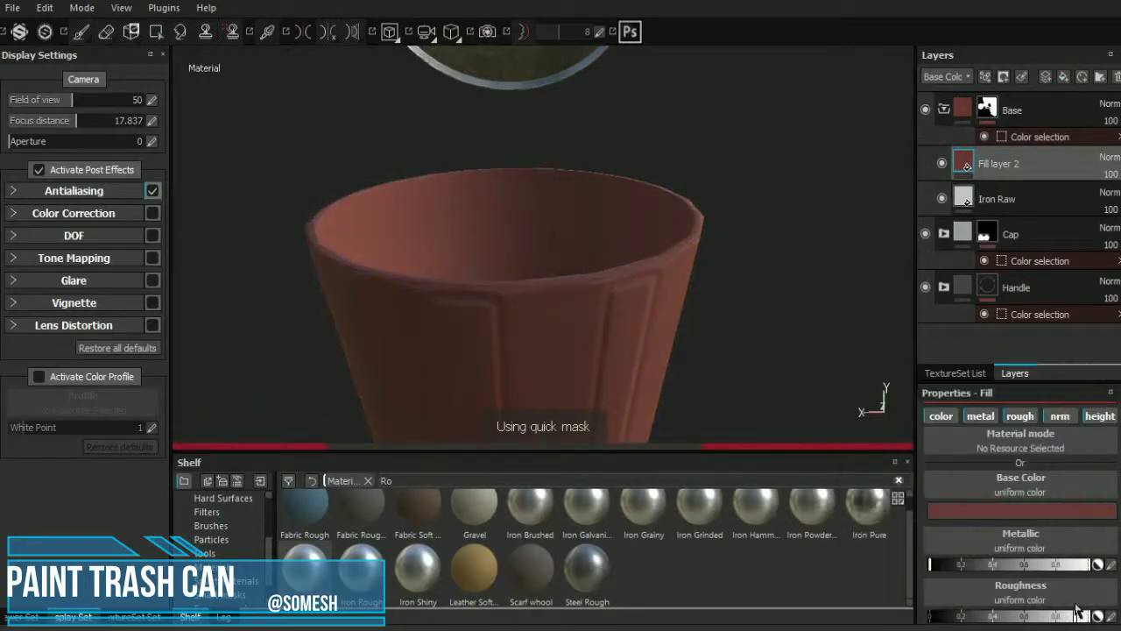
scroll(970, 555, down, 1)
scroll(1016, 582, down, 3)
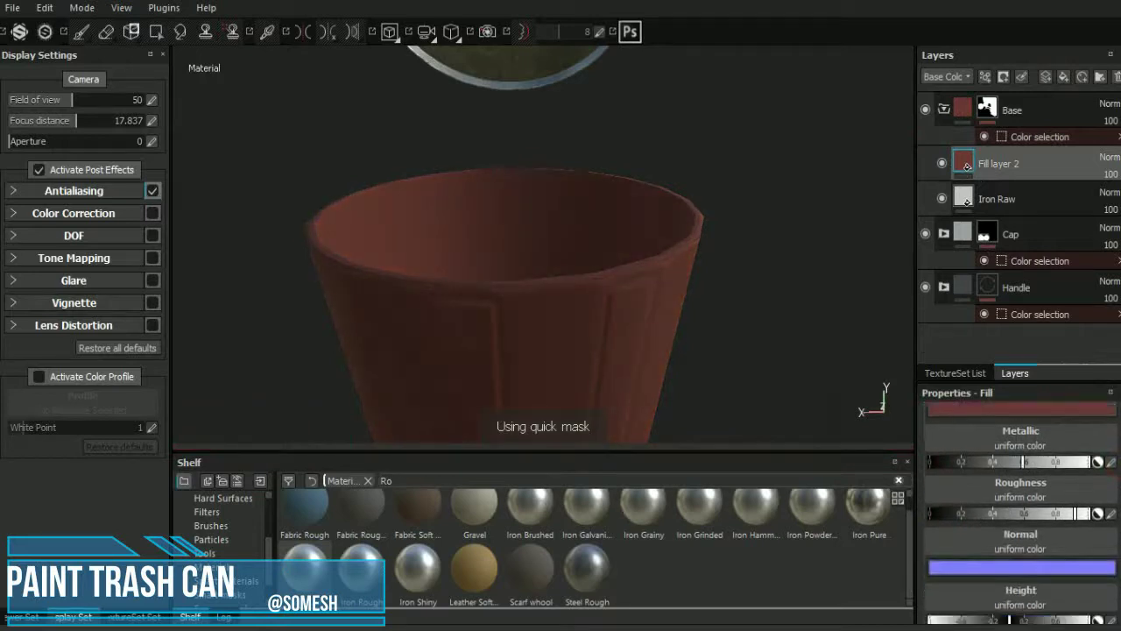
Try Checker 2, then BnW Spots 3 as the paint's height texture with reduced bumps.
click(1012, 595)
click(1005, 570)
mouse_move(783, 343)
alt+mouse_down()
mouse_move(815, 393)
mouse_move(765, 257)
mouse_move(810, 372)
alt+mouse_up()
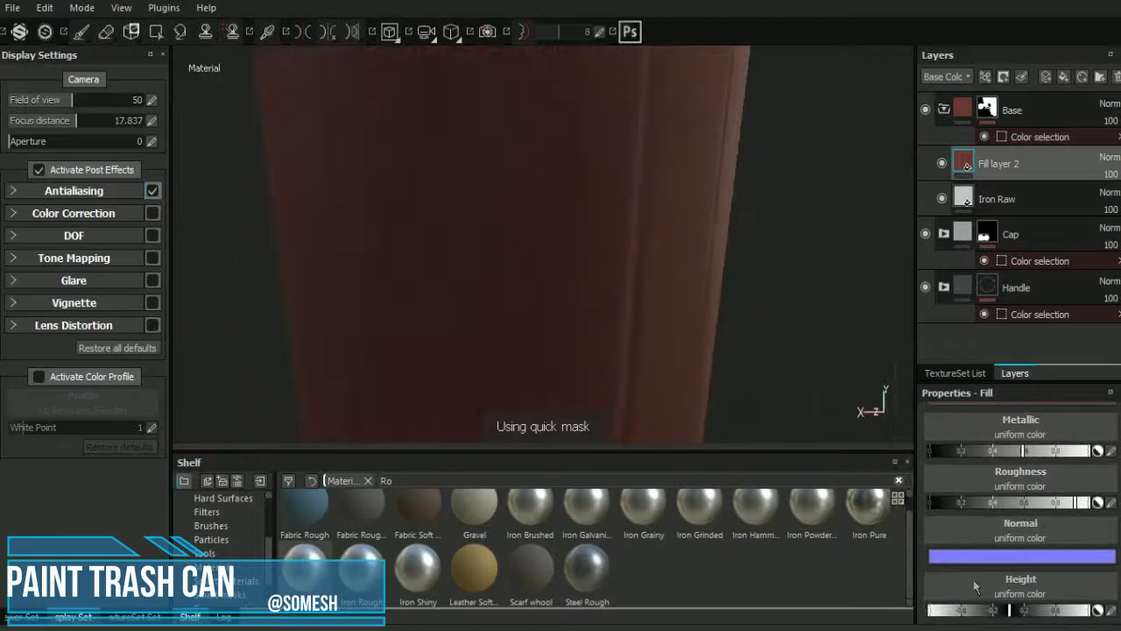
click(1015, 594)
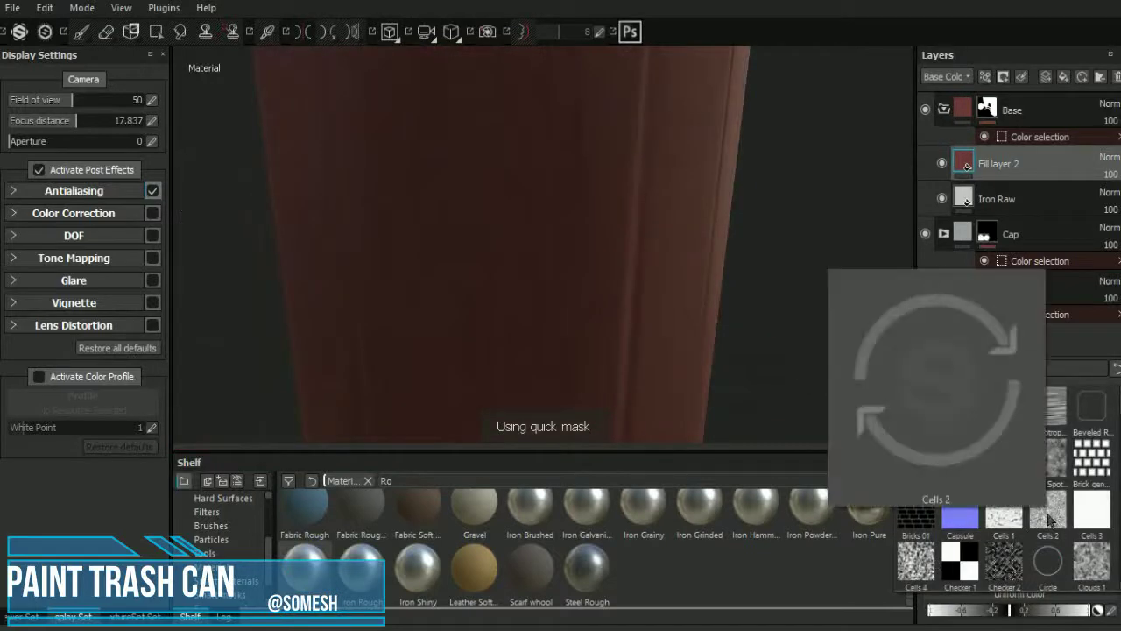
click(1047, 456)
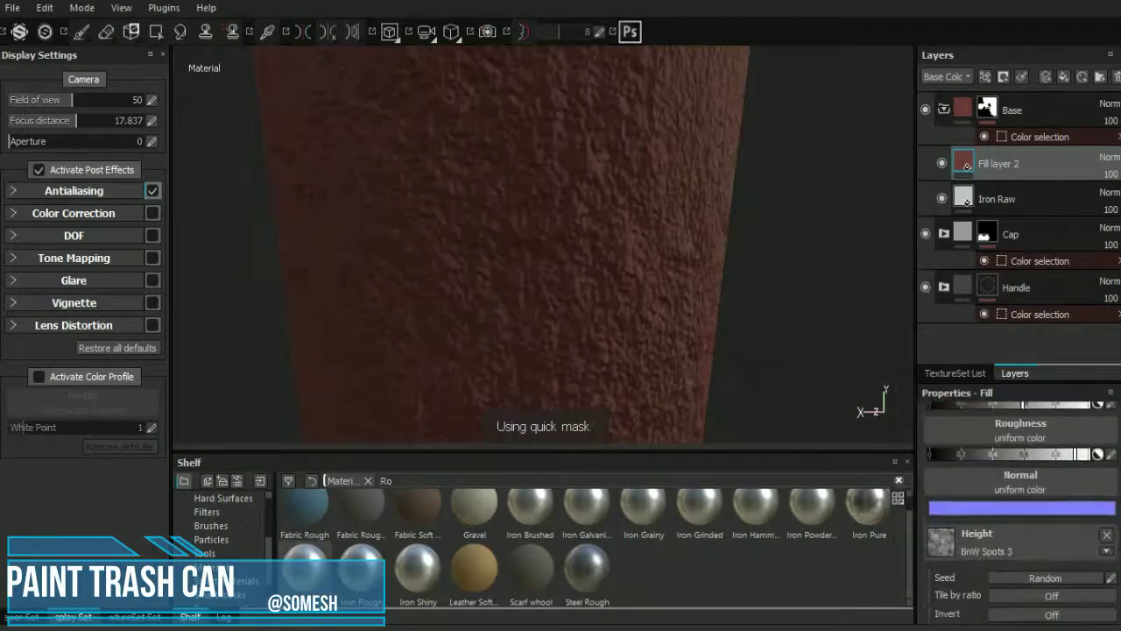
scroll(966, 580, down, 2)
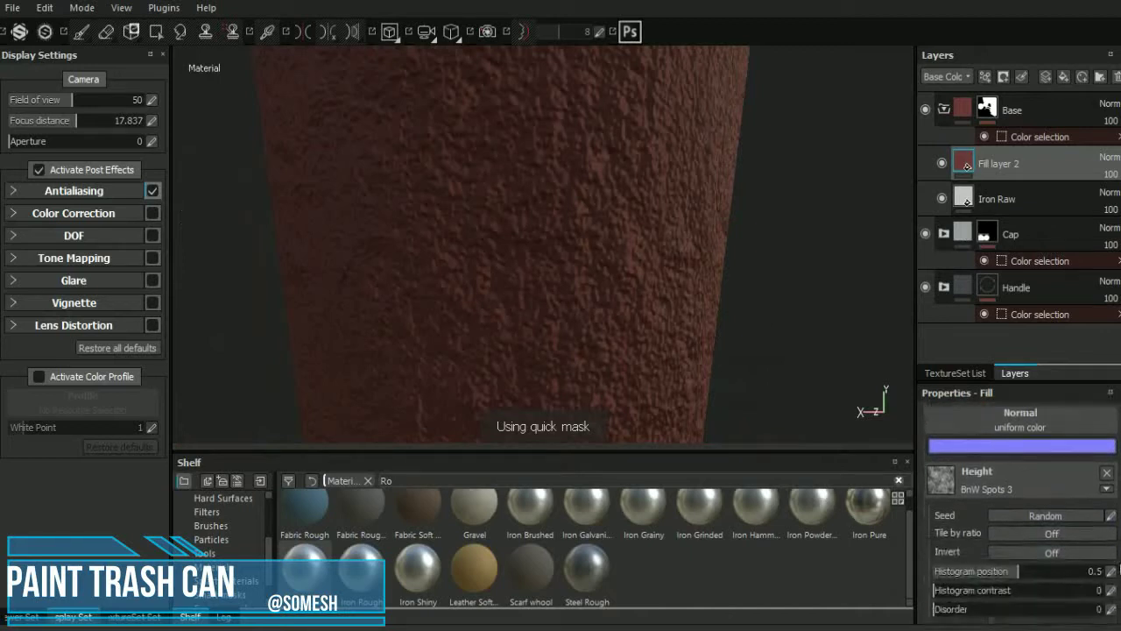
drag(953, 580, 944, 578)
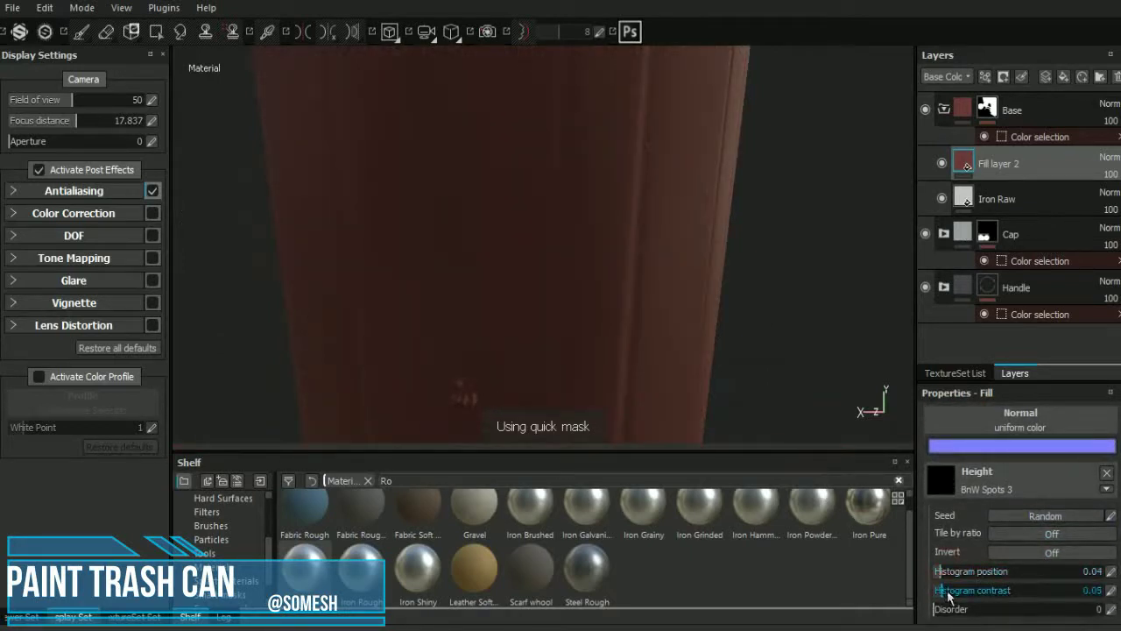
Assign 3D Worley Noise to the paint's height channel.
scroll(818, 403, down, 5)
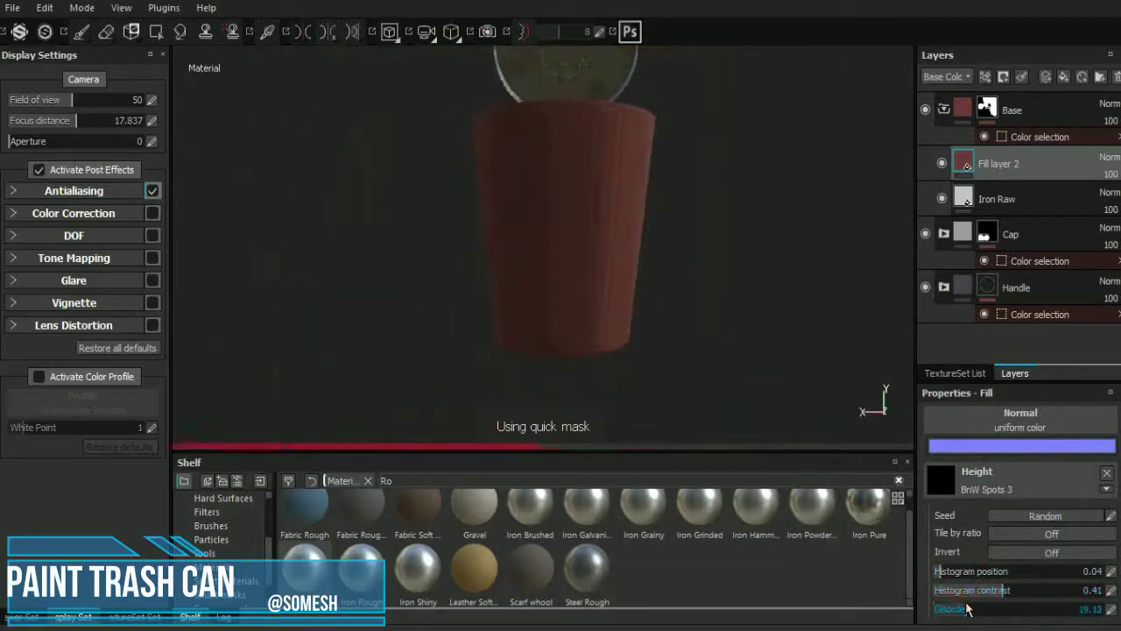
scroll(543, 325, up, 2)
scroll(543, 325, up, 3)
scroll(1052, 599, up, 3)
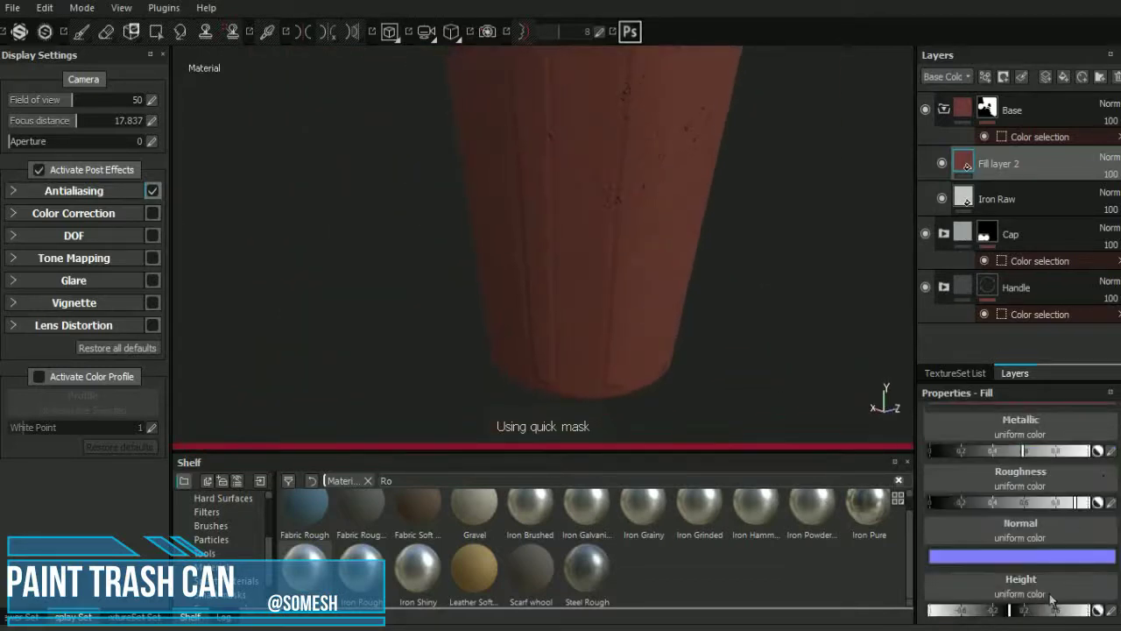
scroll(1100, 583, up, 5)
scroll(1113, 560, down, 2)
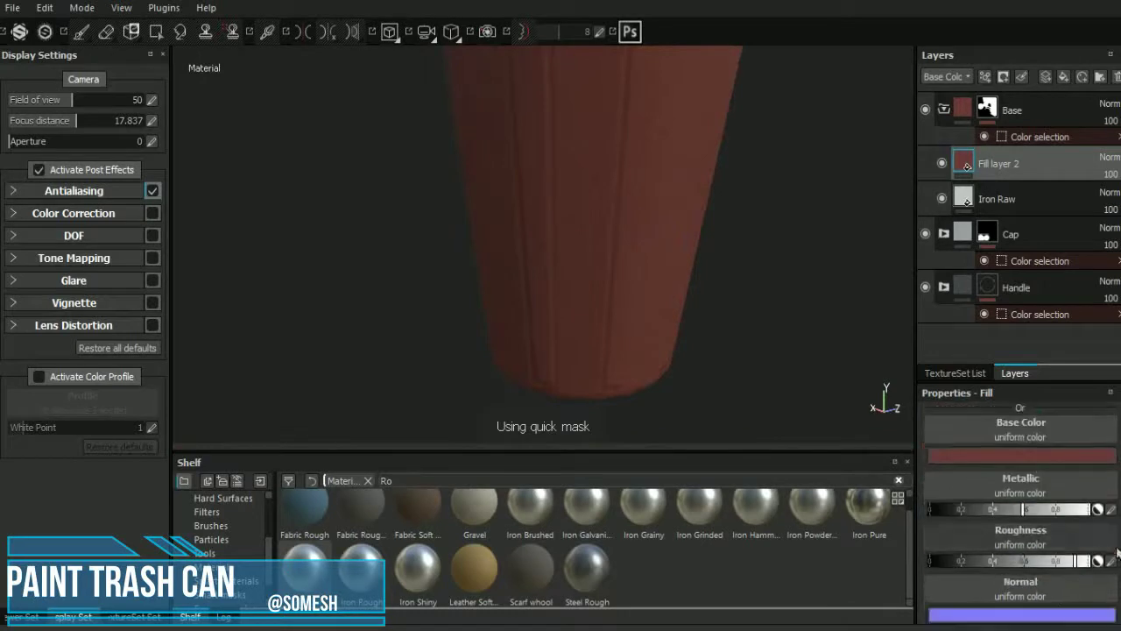
scroll(1051, 543, down, 1)
click(936, 589)
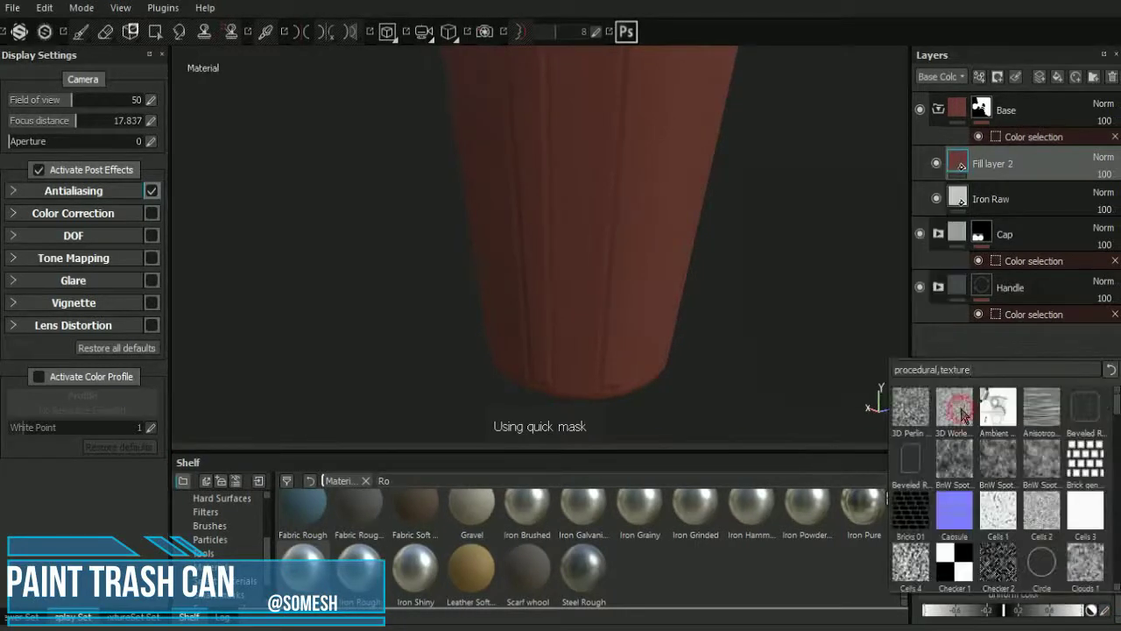
Confirm the noise scale of 128 and show the noise's image inputs.
alt+drag(634, 268, 700, 376)
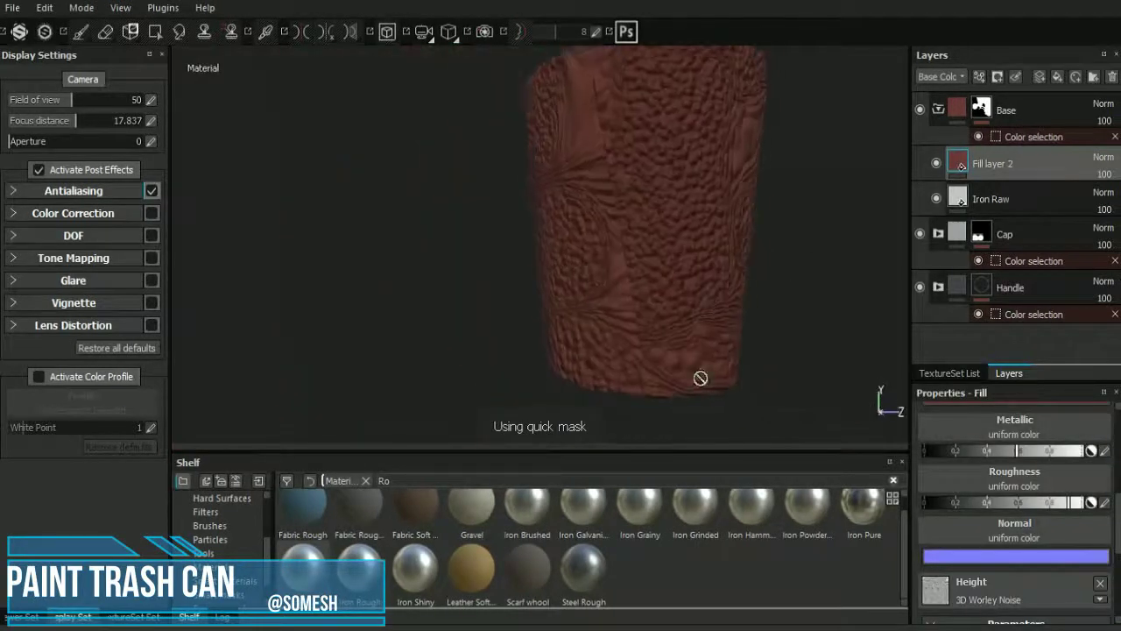
scroll(998, 493, down, 3)
key(Return)
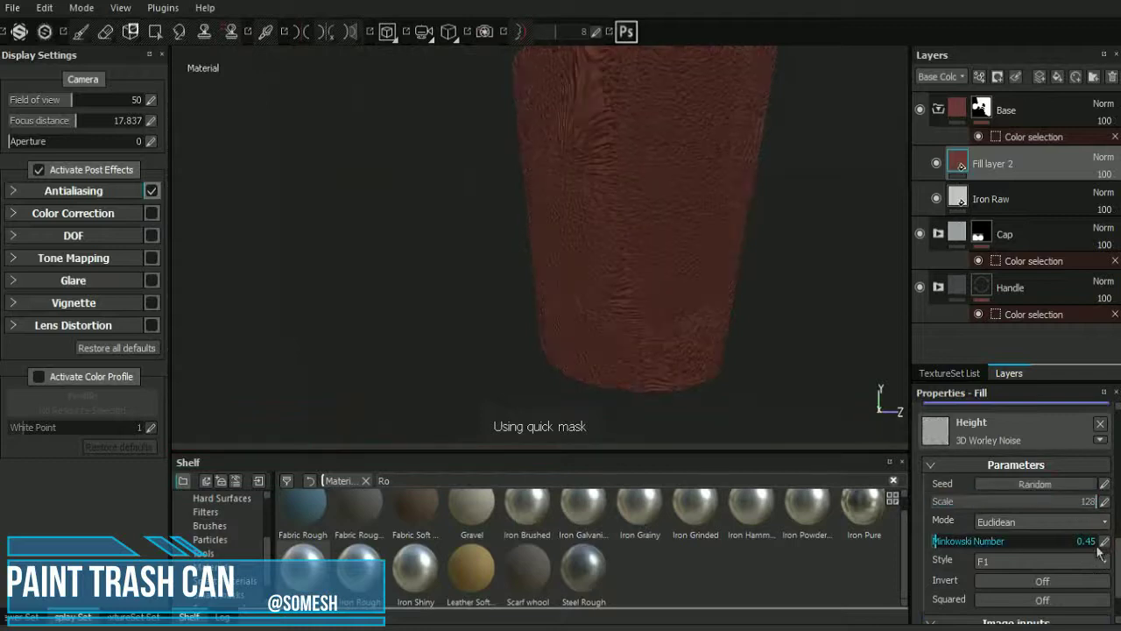
scroll(1016, 561, up, 5)
scroll(963, 565, down, 2)
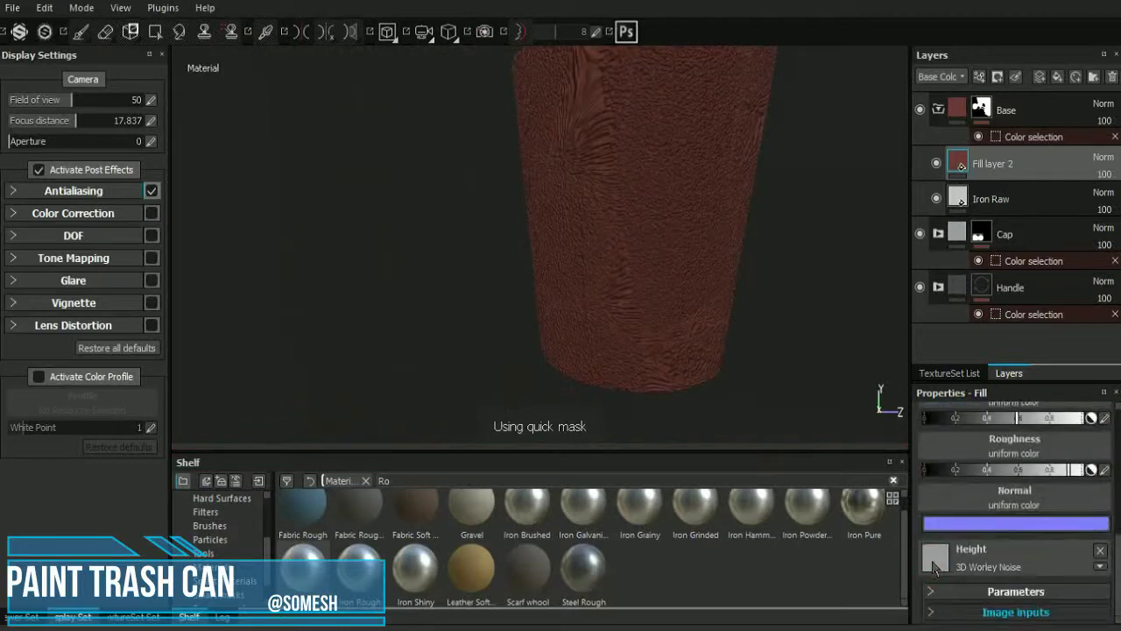
click(1016, 612)
scroll(1016, 560, down, 1)
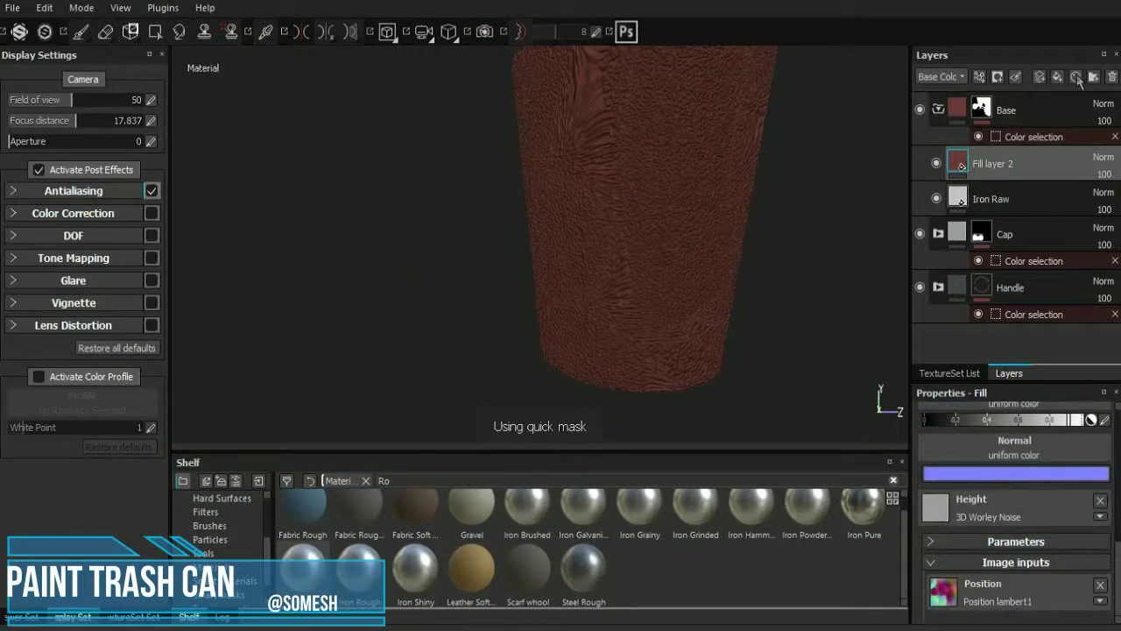
Remove the extra fill layer added above Fill layer 2.
drag(959, 195, 959, 171)
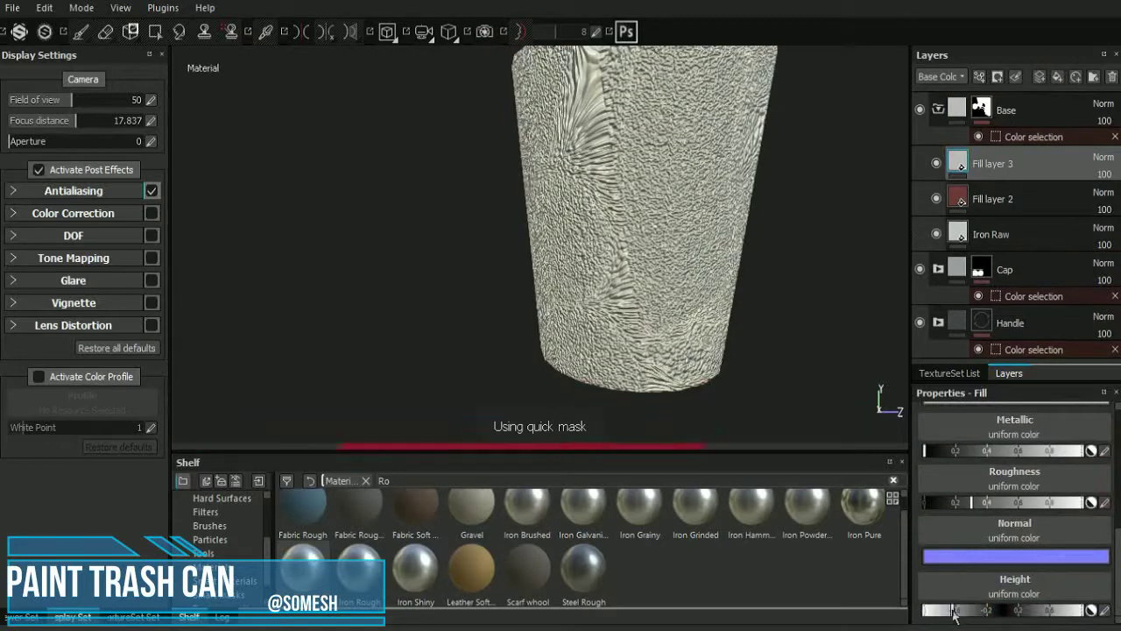
key(Delete)
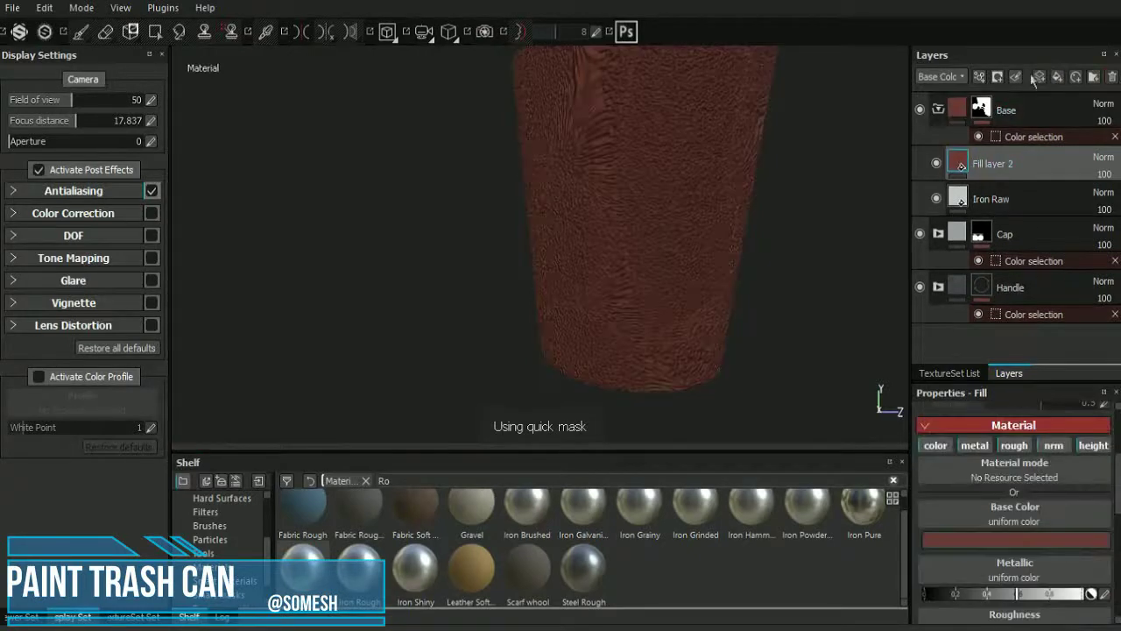
key(ctrl+z)
key(ctrl+z)
Give Fill layer 2 a dark red base colour and lower Metallic to remove the shine.
click(1083, 572)
click(873, 530)
click(1042, 414)
scroll(1016, 525, down, 3)
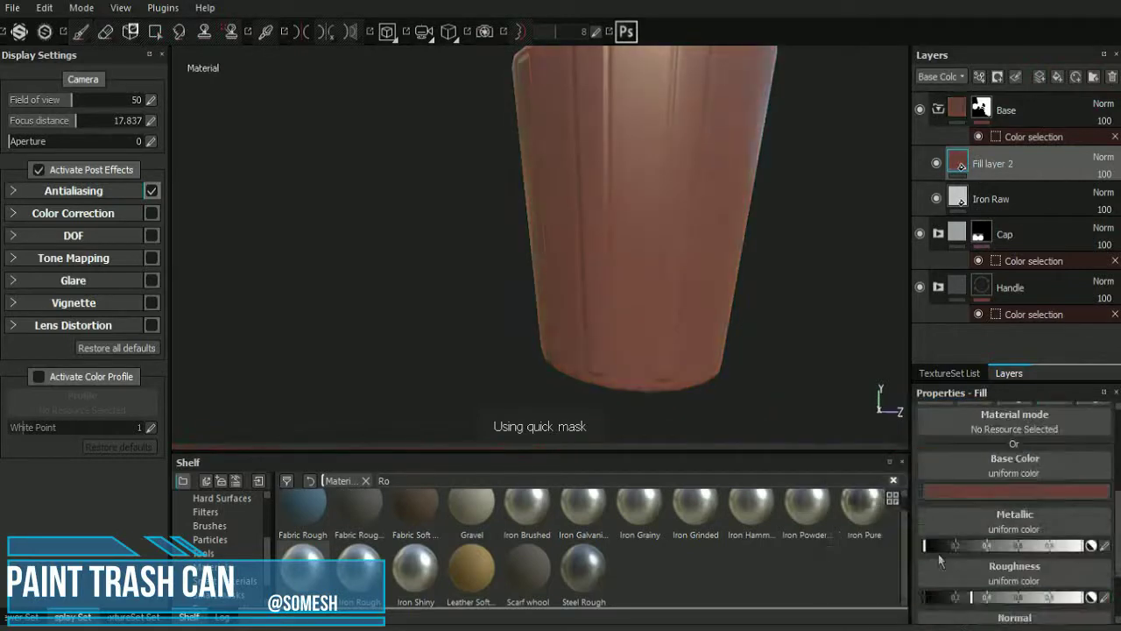
click(1023, 597)
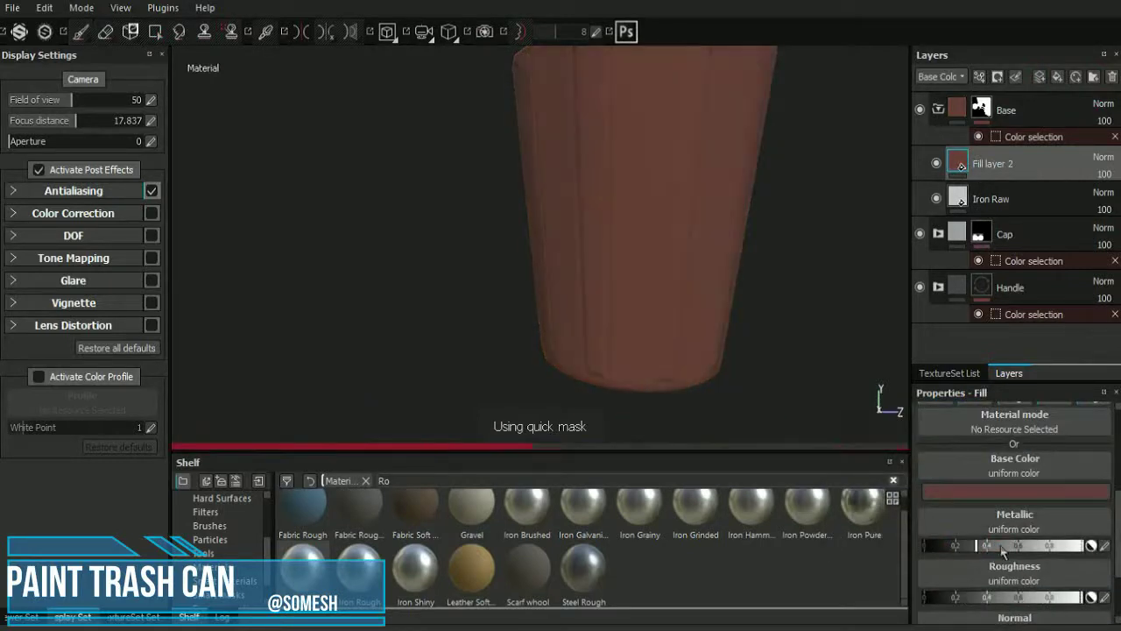
mouse_move(770, 275)
alt+mouse_down()
mouse_move(647, 269)
mouse_move(1023, 194)
alt+mouse_up()
Add a black mask to Fill layer 2.
right_click(961, 165)
click(961, 5)
right_click(961, 165)
Add an MG Dirt generator to Fill layer 2's mask and lower Dirt Level to 0.45.
click(958, 363)
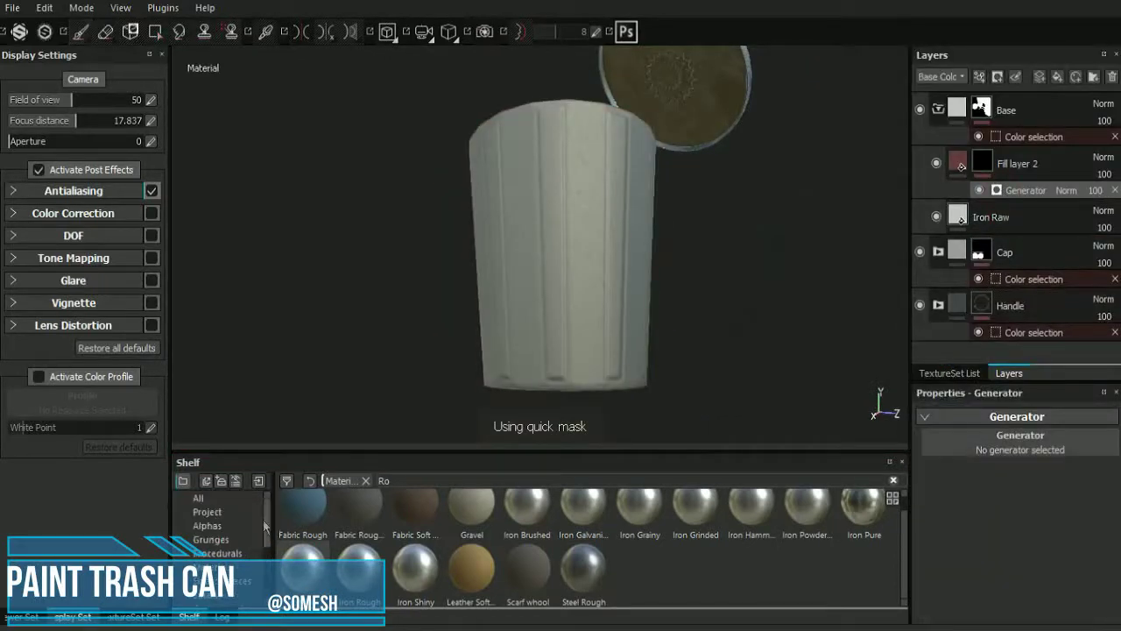
click(937, 442)
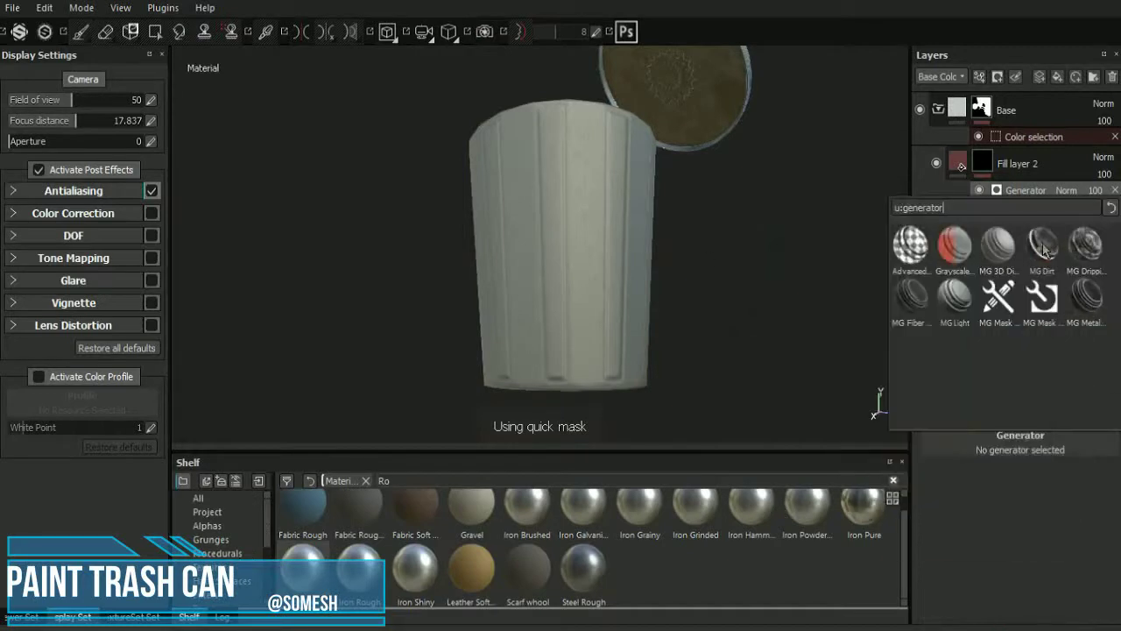
click(1044, 252)
alt+drag(674, 282, 881, 445)
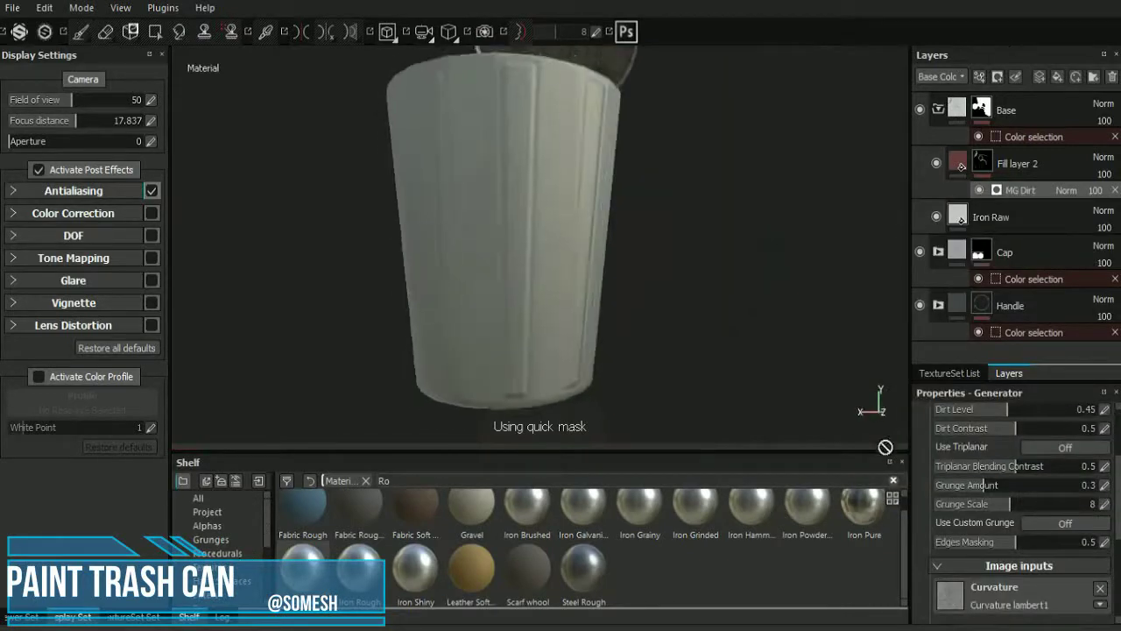
scroll(1014, 490, down, 2)
click(1014, 456)
Clear the generator's World Space Normal and Ambient Occlusion inputs.
mouse_move(708, 339)
alt+mouse_down()
mouse_move(688, 271)
mouse_move(723, 301)
alt+mouse_up()
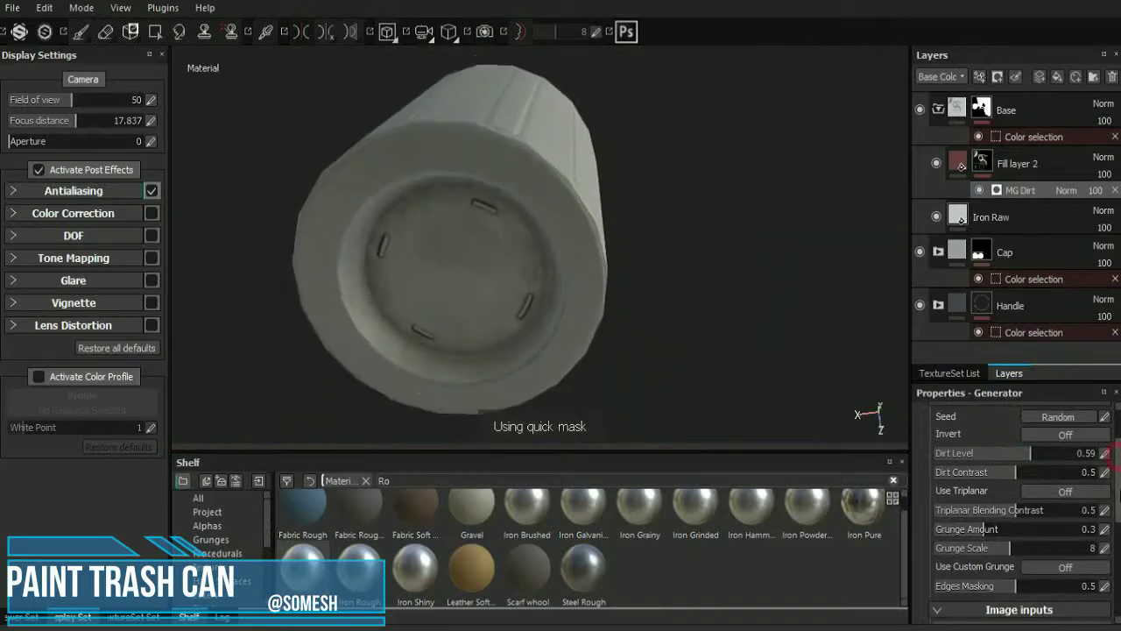
scroll(1100, 490, down, 5)
click(1100, 528)
click(1100, 482)
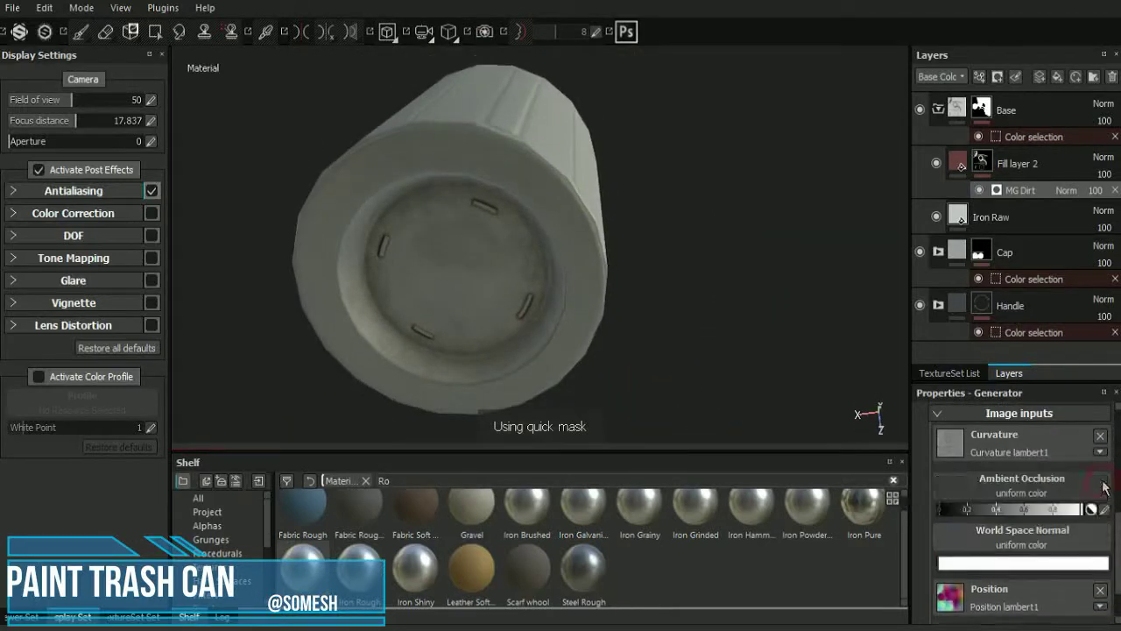
Raise the MG Dirt Ambient Occlusion value to full.
mouse_move(689, 167)
alt+mouse_down()
mouse_move(691, 216)
mouse_move(590, 350)
mouse_move(663, 213)
mouse_move(693, 293)
mouse_move(690, 277)
alt+mouse_up()
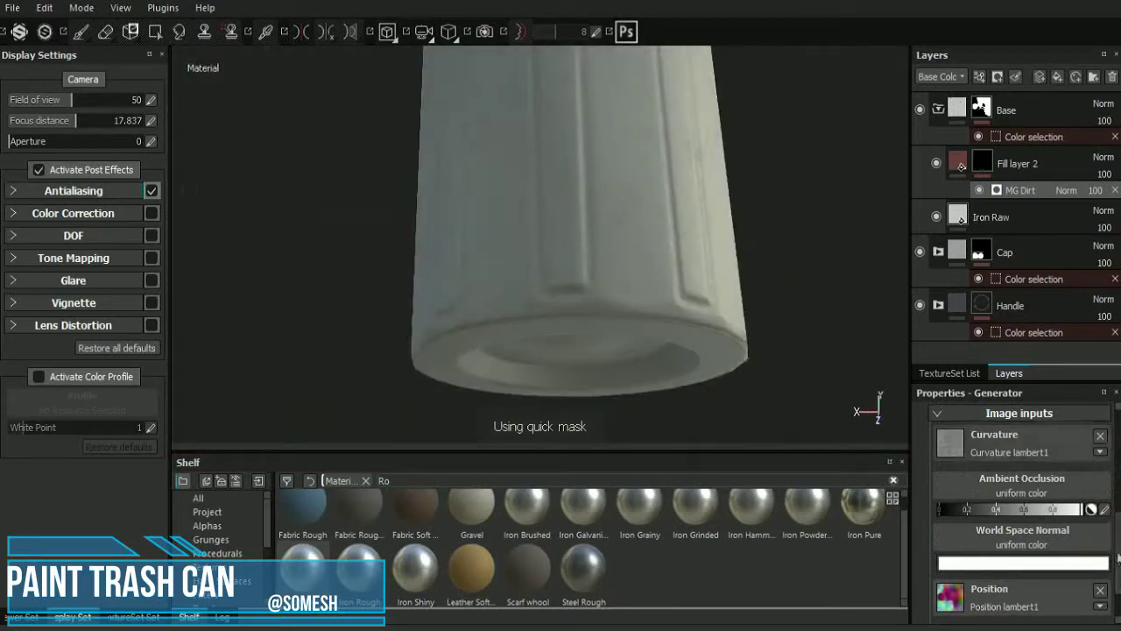
scroll(1061, 594, down, 2)
scroll(992, 613, up, 3)
scroll(1016, 578, up, 3)
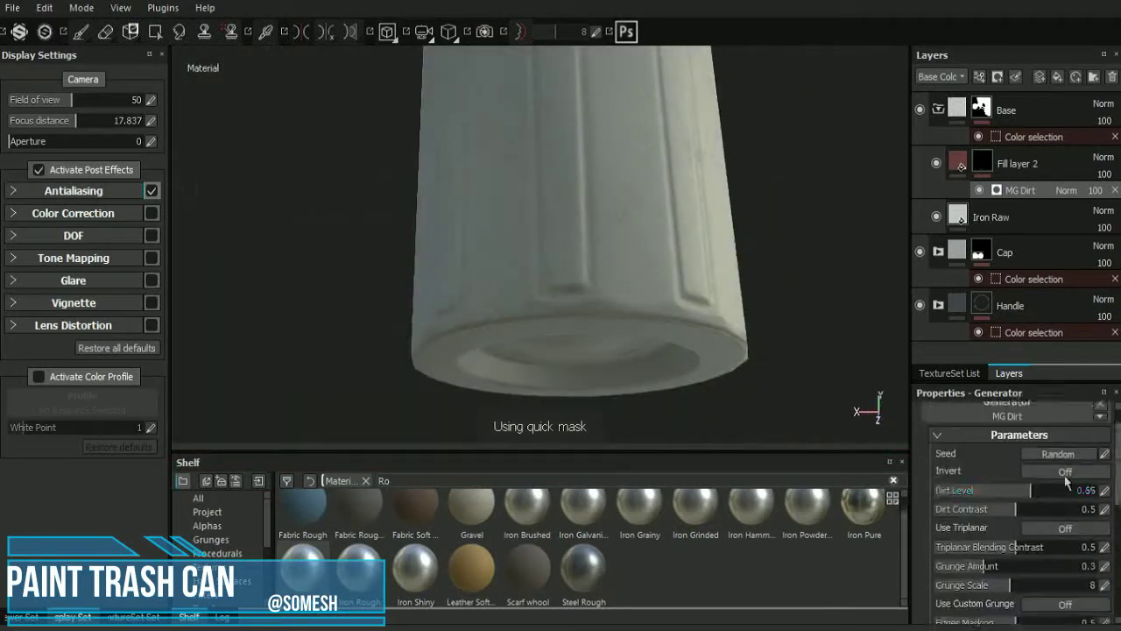
scroll(1038, 538, up, 2)
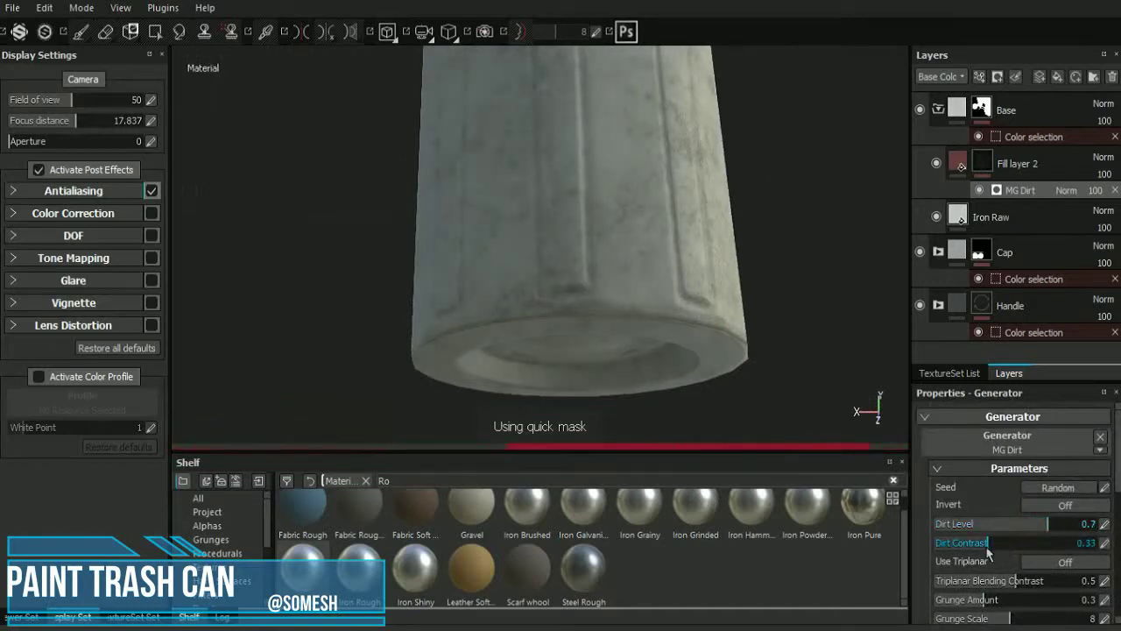
alt+drag(788, 368, 727, 338)
scroll(1008, 525, down, 3)
scroll(998, 508, down, 3)
scroll(992, 490, down, 1)
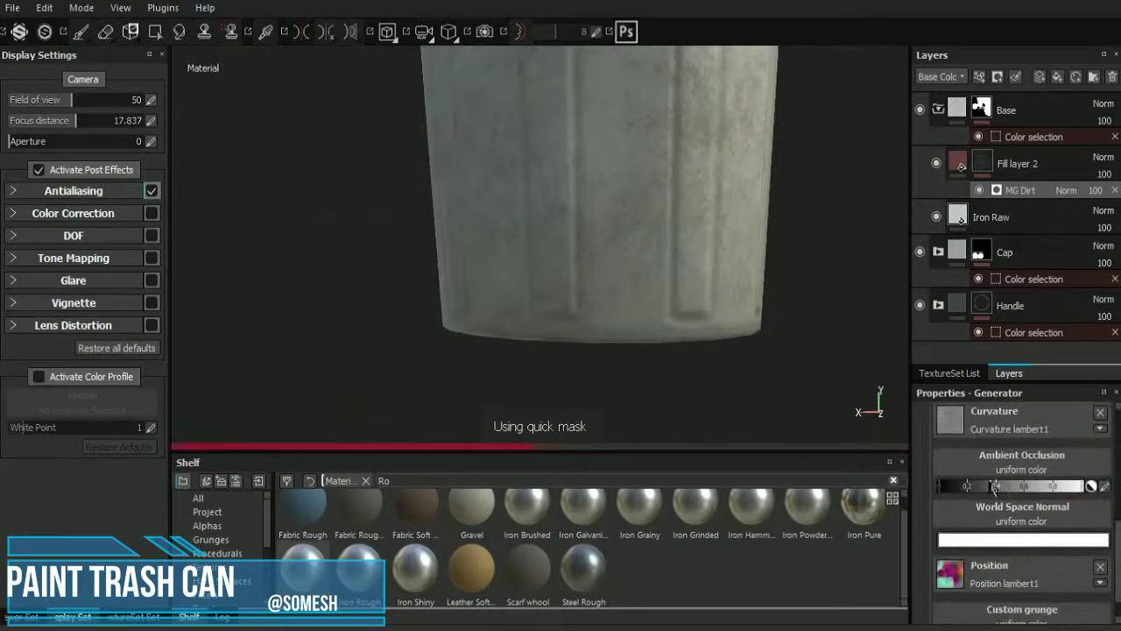
drag(992, 487, 1073, 487)
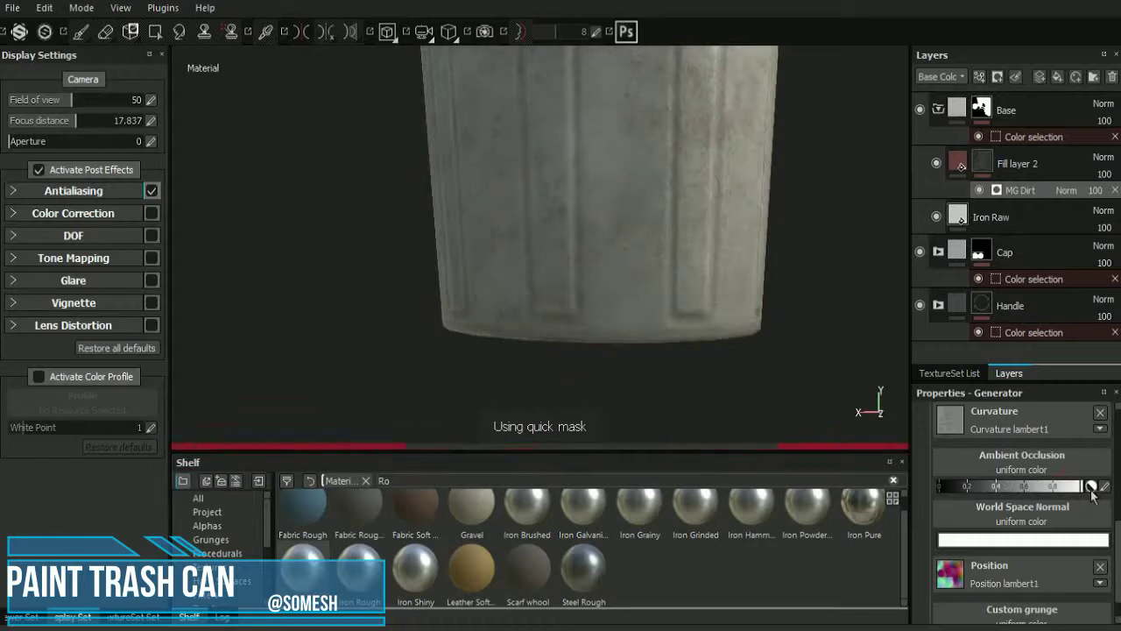
scroll(1114, 550, down, 1)
click(1036, 567)
Set the MG Dirt Grunge Scale to 11.
scroll(1016, 526, up, 3)
scroll(996, 479, up, 3)
scroll(999, 482, down, 2)
click(1037, 497)
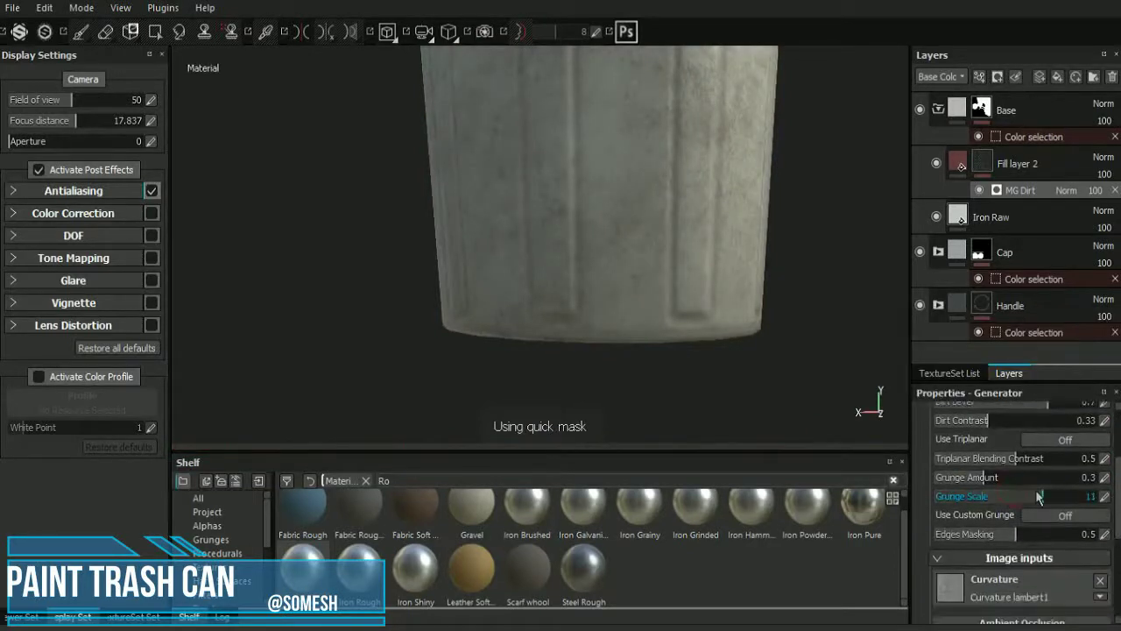
alt+drag(560, 219, 614, 201)
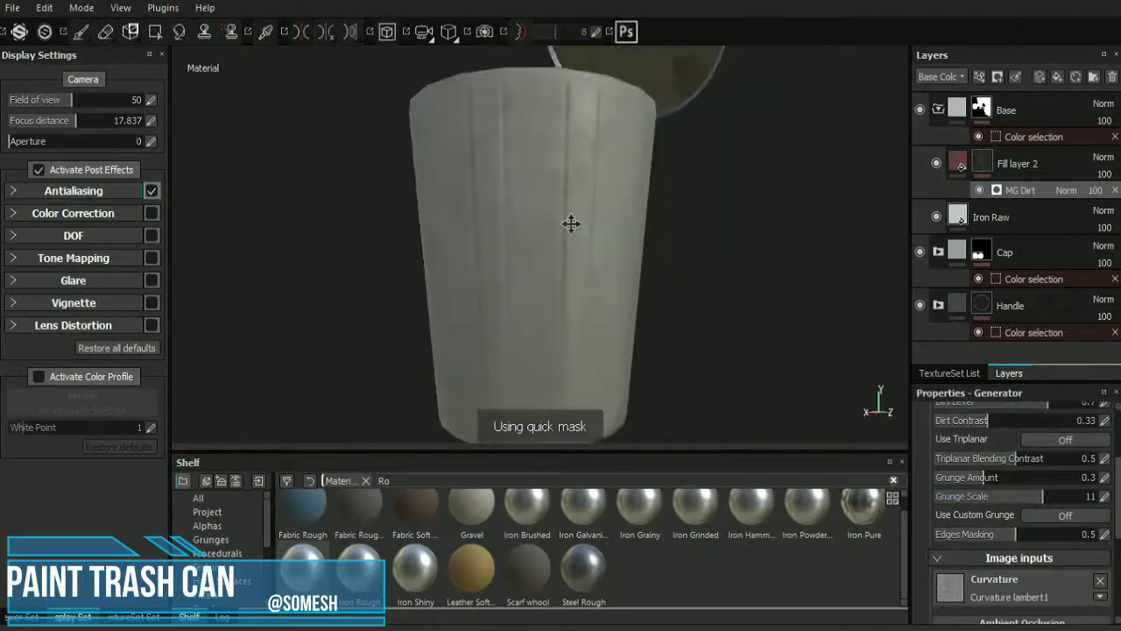
scroll(1116, 515, down, 1)
scroll(1117, 515, down, 1)
scroll(1033, 473, up, 5)
Collapse the generator settings and reset Fill layer 2's mask.
click(961, 416)
right_click(983, 171)
click(962, 20)
Reset Fill layer 2's mask and add a fresh MG Dirt generator to it.
right_click(986, 165)
click(834, 96)
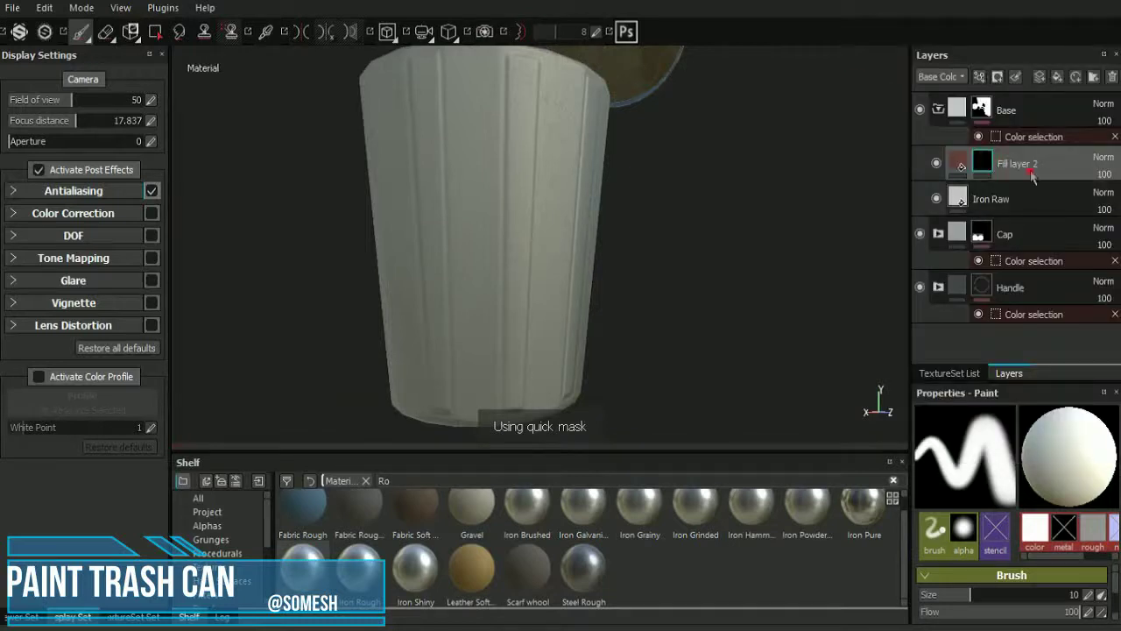
alt+drag(819, 255, 676, 205)
right_click(951, 158)
click(998, 284)
click(984, 456)
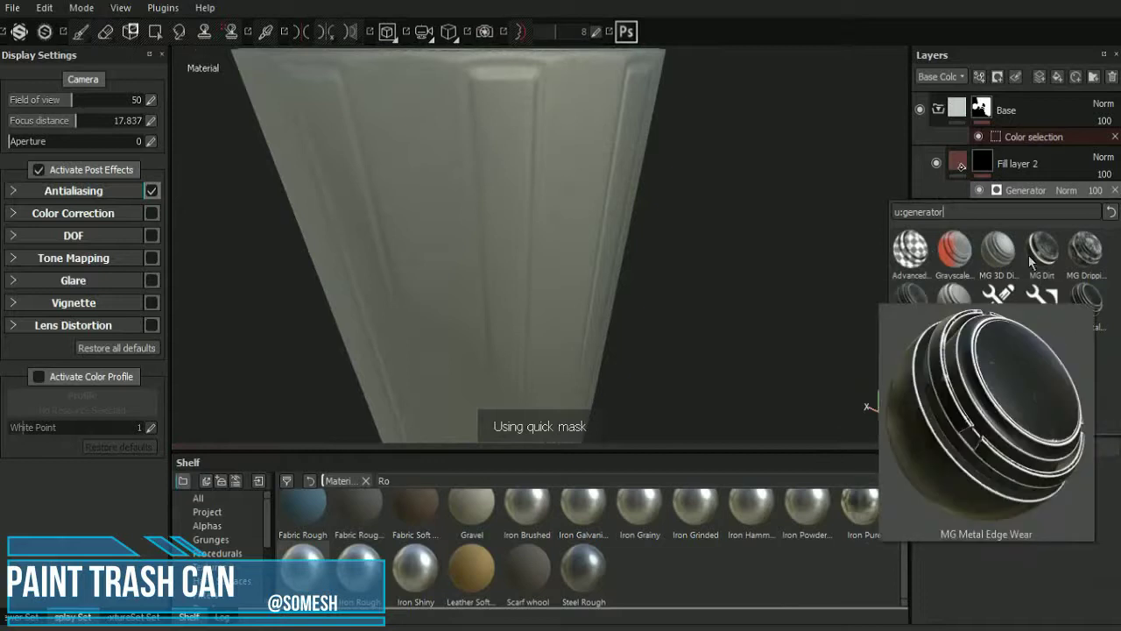
click(1070, 247)
Clear the generator's World Space Normal and Ambient Occlusion slots.
mouse_move(670, 237)
alt+mouse_down()
mouse_move(642, 213)
mouse_move(683, 200)
alt+mouse_up()
scroll(1091, 582, down, 5)
click(1099, 508)
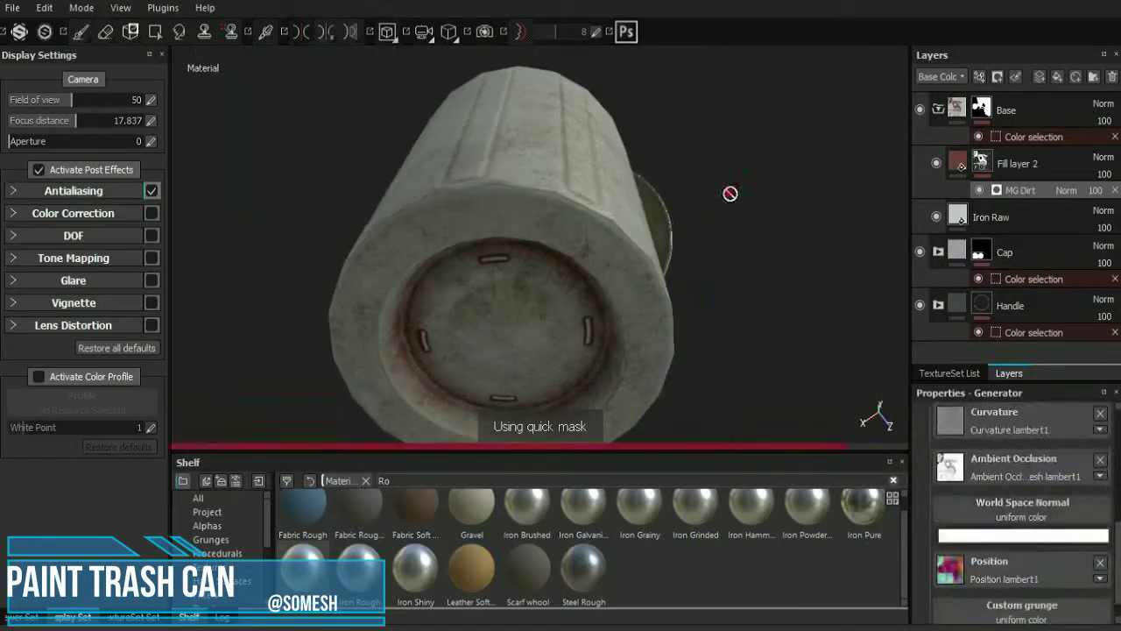
scroll(727, 202, up, 5)
click(1101, 480)
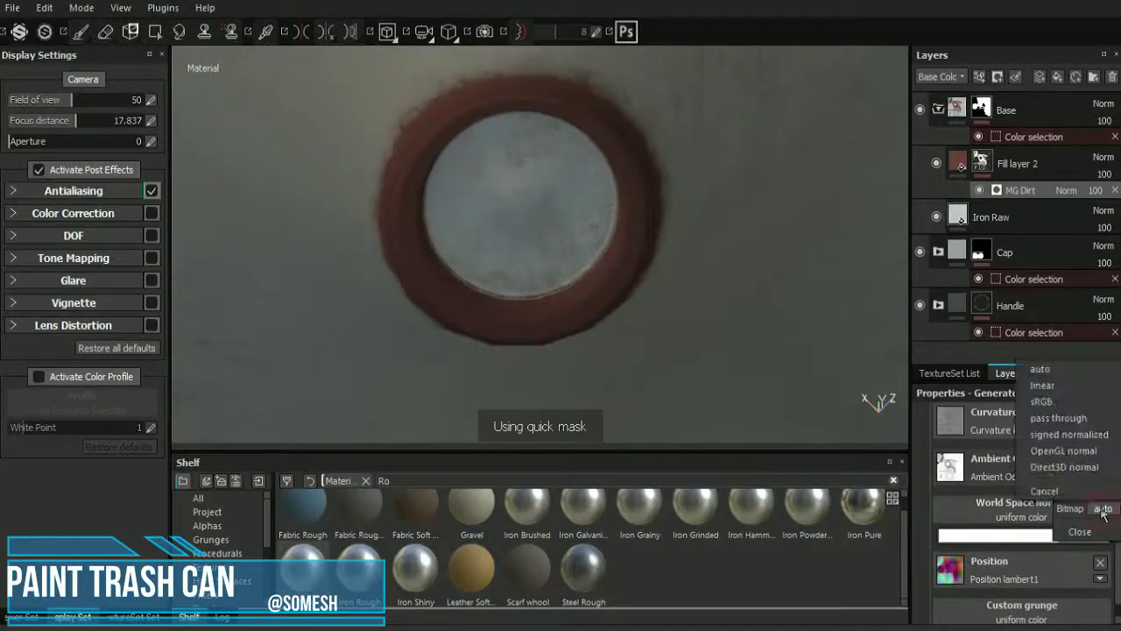
click(1078, 527)
click(1100, 462)
mouse_move(648, 289)
alt+mouse_down()
mouse_move(625, 321)
mouse_move(581, 188)
mouse_move(582, 223)
mouse_move(568, 142)
alt+mouse_up()
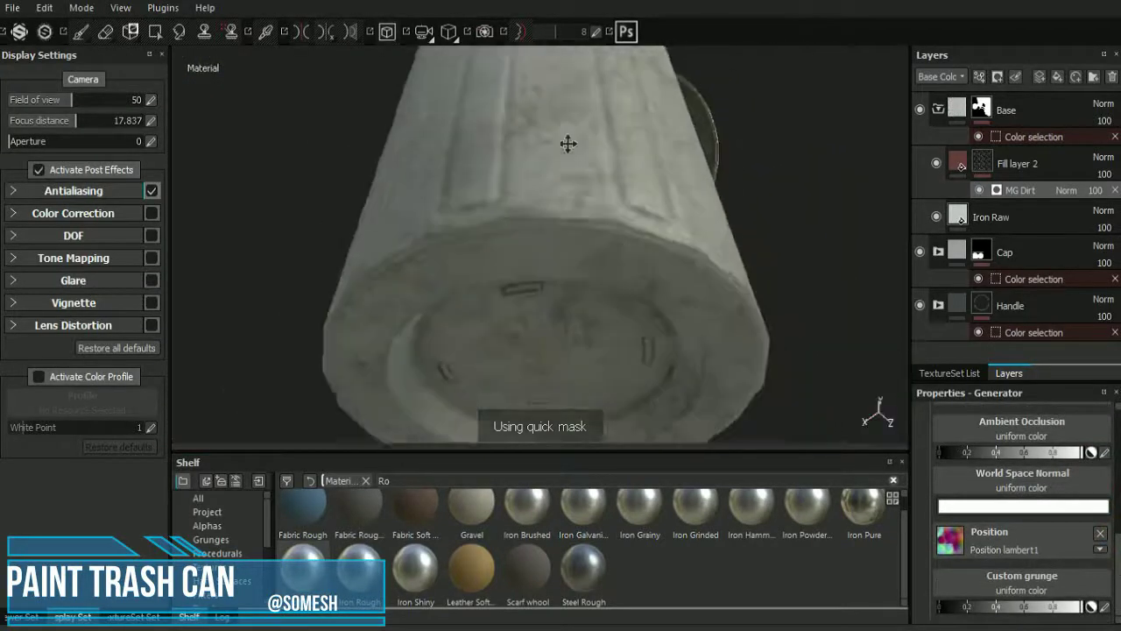
Raise the MG Dirt Dirt Level to 0.79 and Dirt Contrast to 0.57.
click(981, 305)
click(1021, 193)
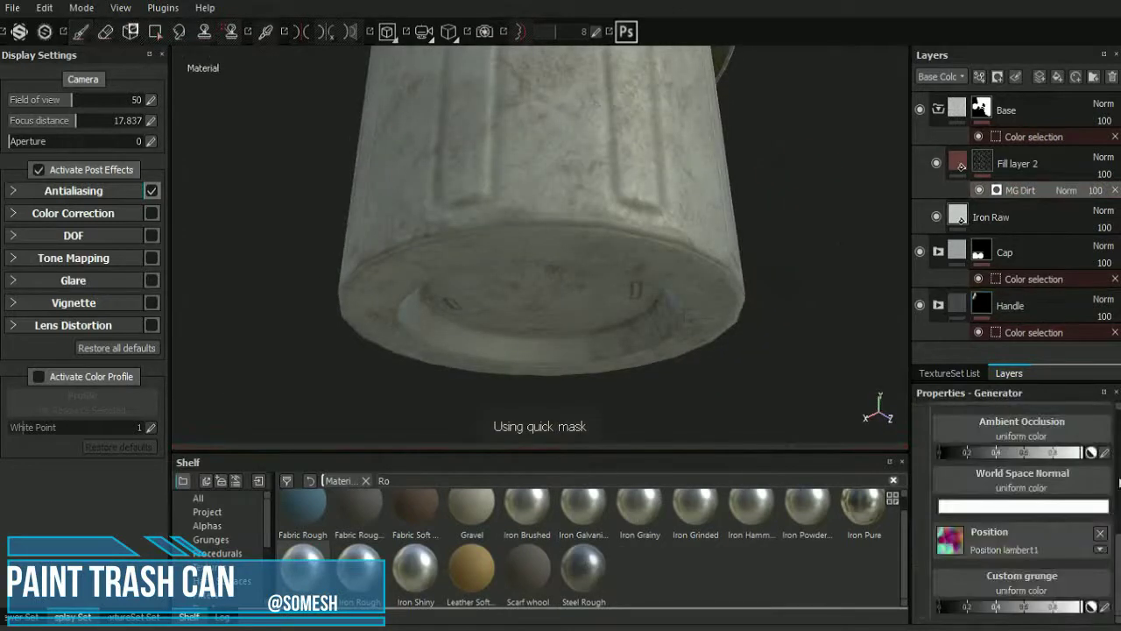
scroll(1041, 604, up, 3)
scroll(1047, 569, up, 3)
scroll(1056, 525, up, 3)
scroll(1063, 481, up, 3)
drag(1064, 480, 1066, 480)
alt+drag(613, 228, 666, 210)
click(981, 110)
Move the new Fill layer 3 into the Base group.
click(1057, 77)
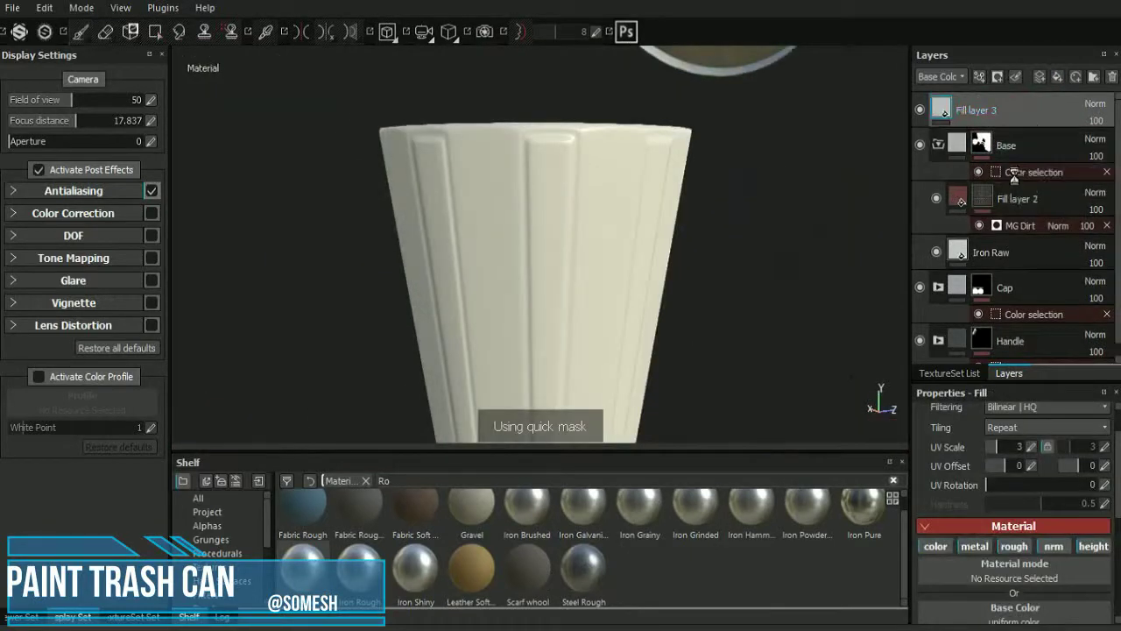
drag(1013, 175, 1007, 182)
click(1014, 614)
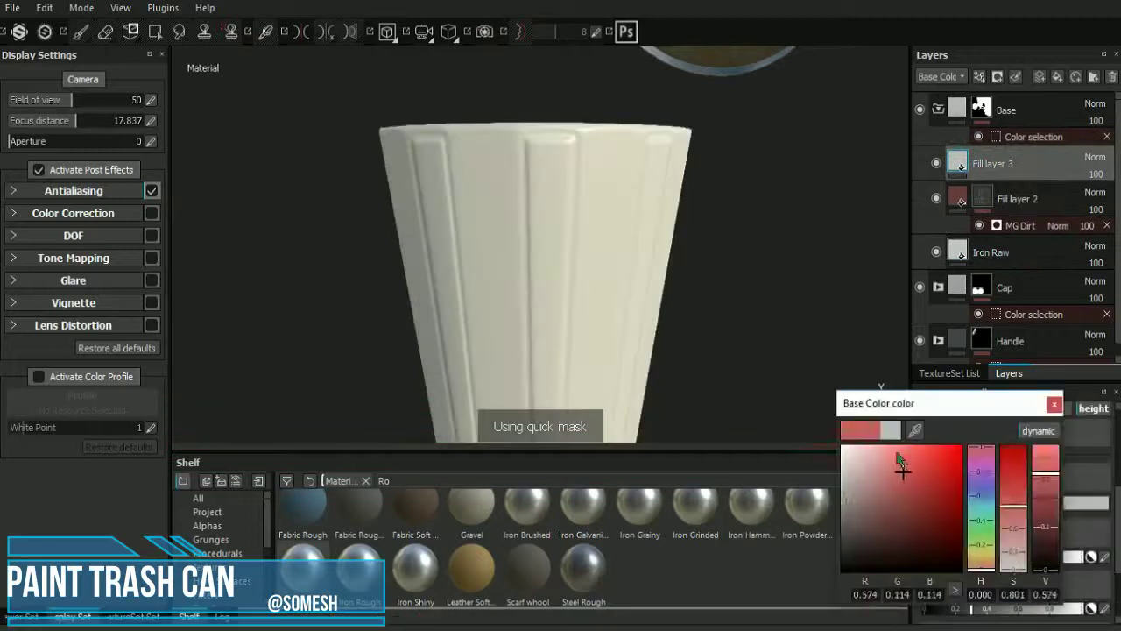
key(Escape)
right_click(963, 164)
key(Escape)
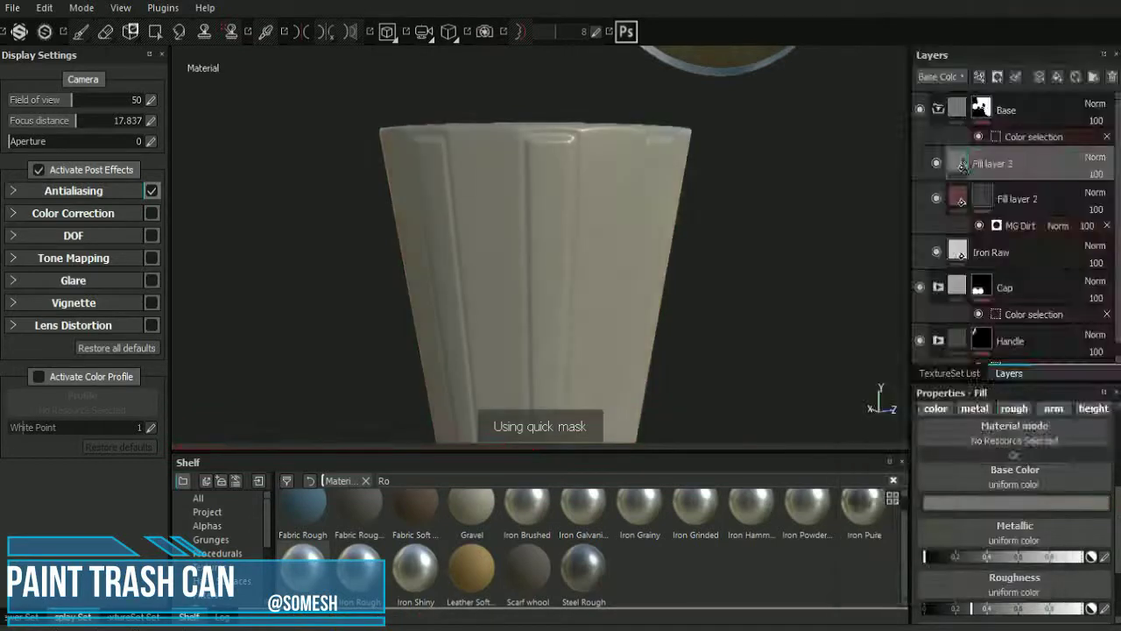
right_click(963, 165)
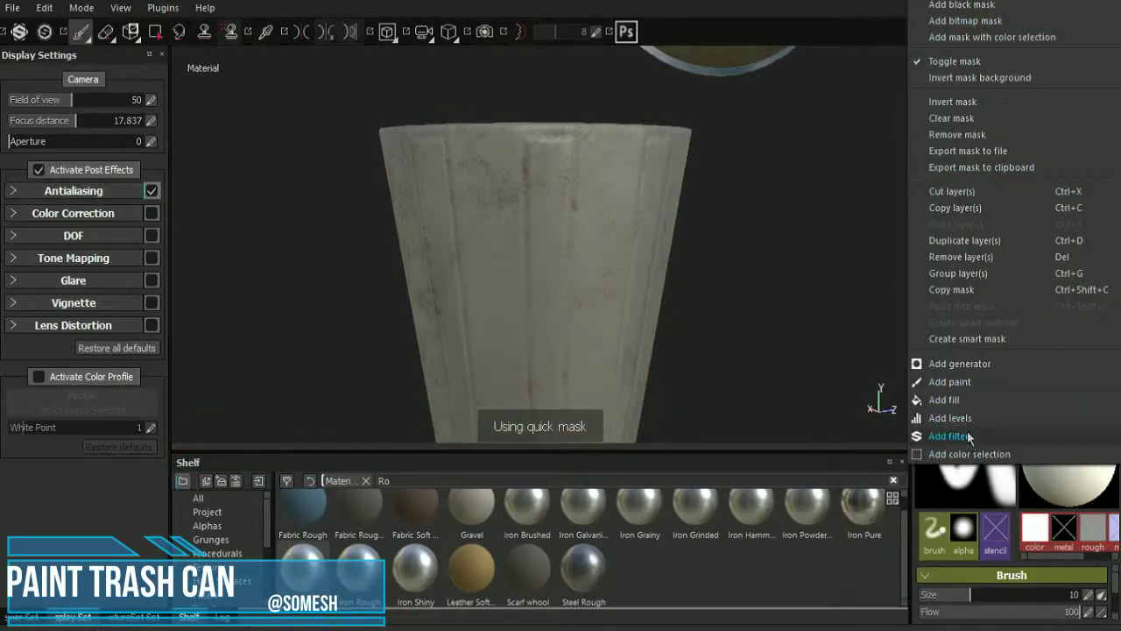
Add a fill effect to Fill layer 3's mask after trying filter, paint and generator effects.
click(970, 437)
click(1020, 449)
click(1053, 202)
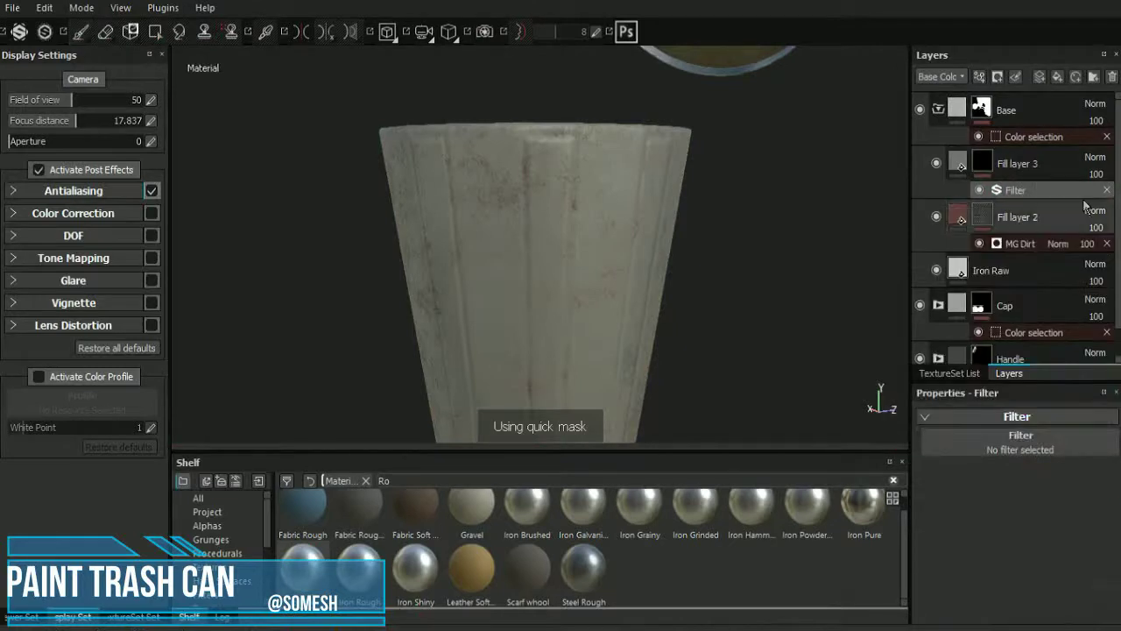
click(1106, 189)
right_click(981, 163)
click(990, 471)
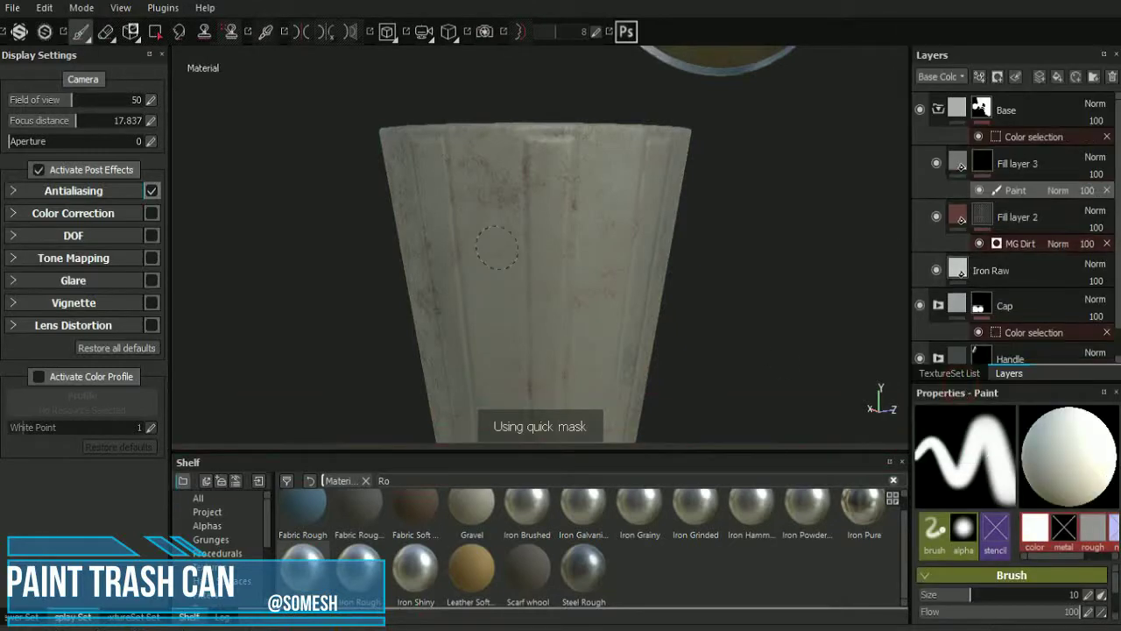
alt+drag(767, 282, 782, 268)
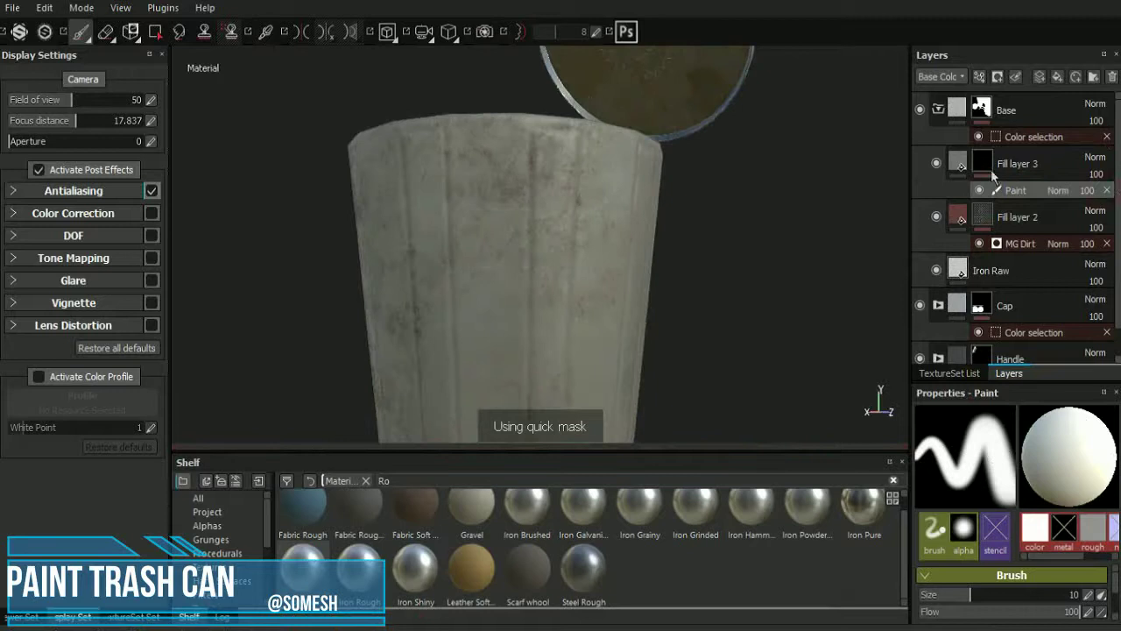
scroll(999, 210, down, 1)
right_click(991, 247)
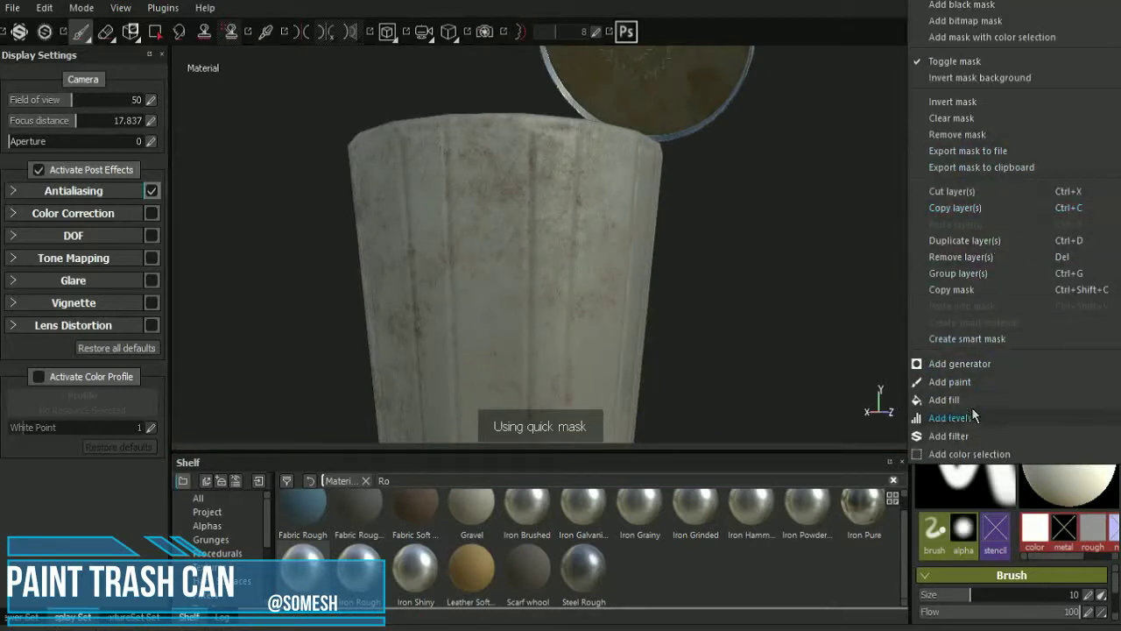
click(959, 362)
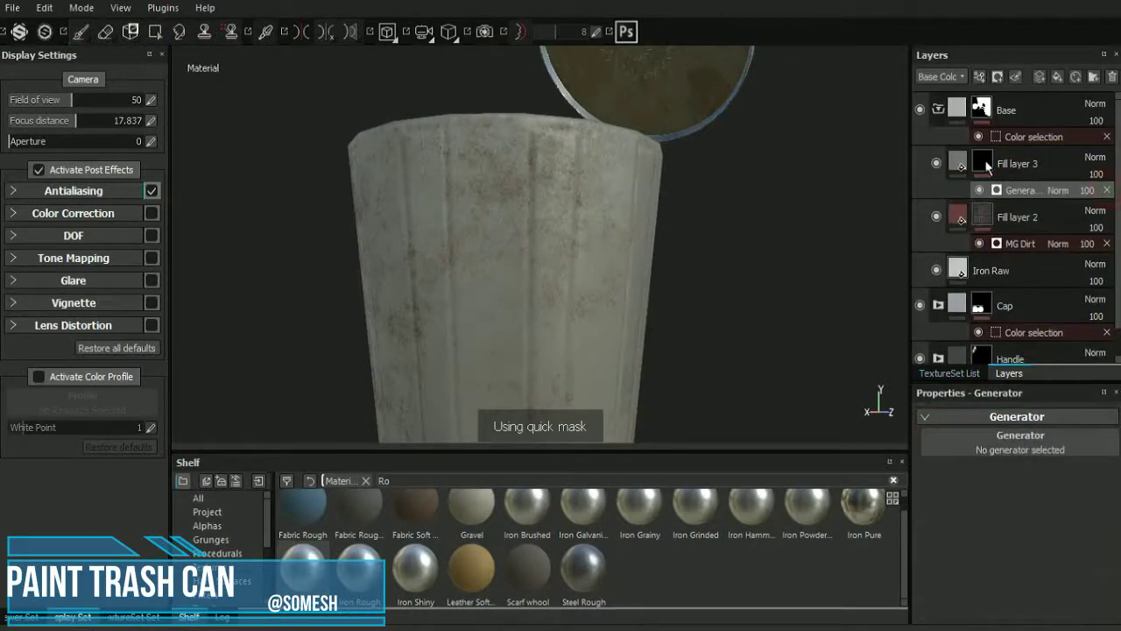
right_click(993, 169)
click(964, 396)
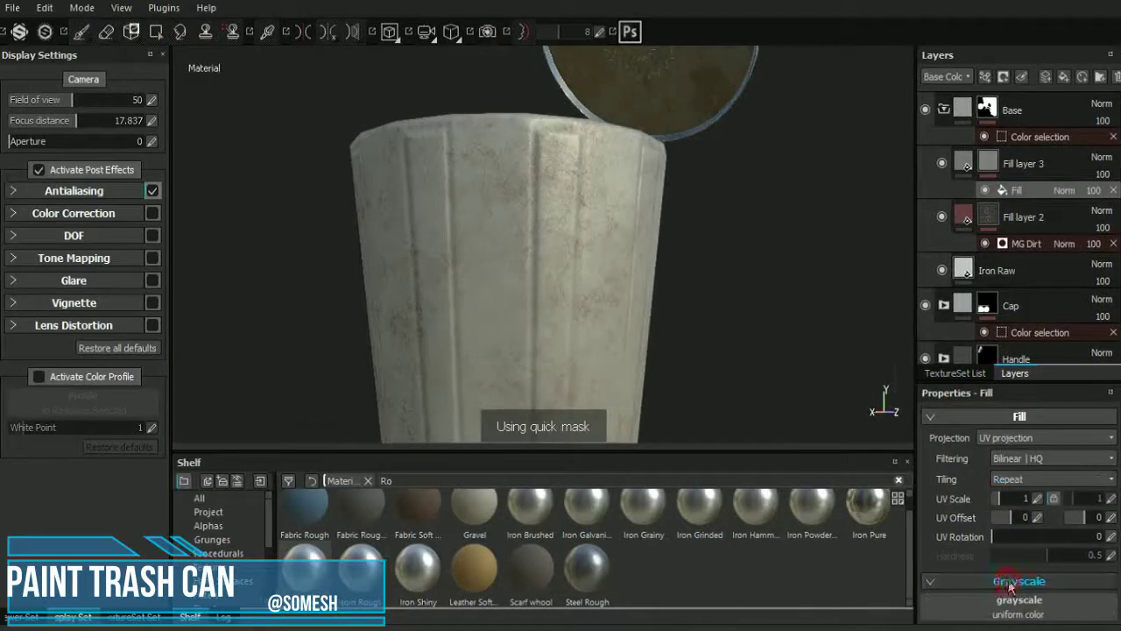
Choose Fractal sum 2 as the mask texture, after trying 3D Worley and Dirt 3.
click(1010, 583)
click(961, 423)
alt+drag(701, 333, 657, 328)
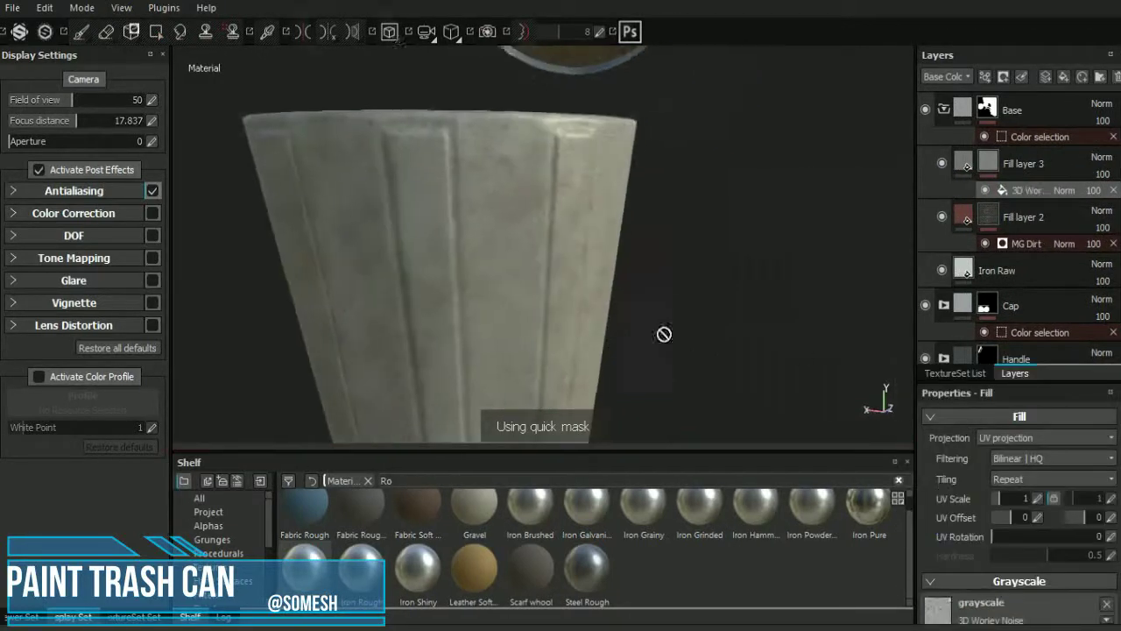
click(963, 581)
scroll(1068, 533, down, 5)
scroll(1068, 533, down, 2)
scroll(1068, 533, down, 2)
click(959, 487)
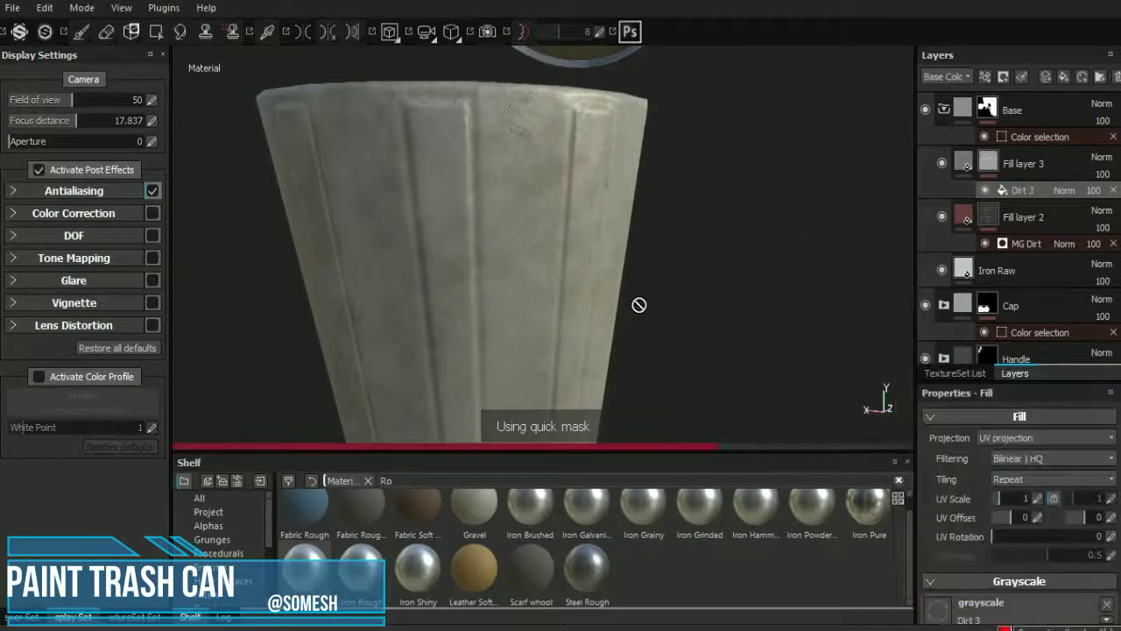
alt+drag(710, 303, 1102, 519)
click(938, 610)
scroll(1007, 491, down, 3)
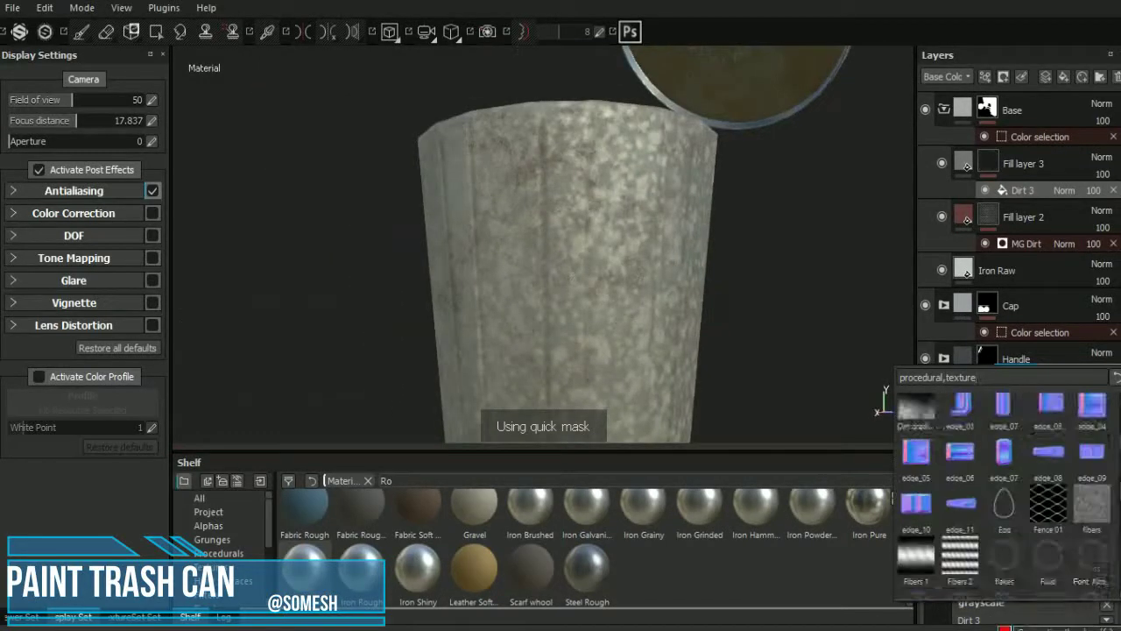
click(926, 492)
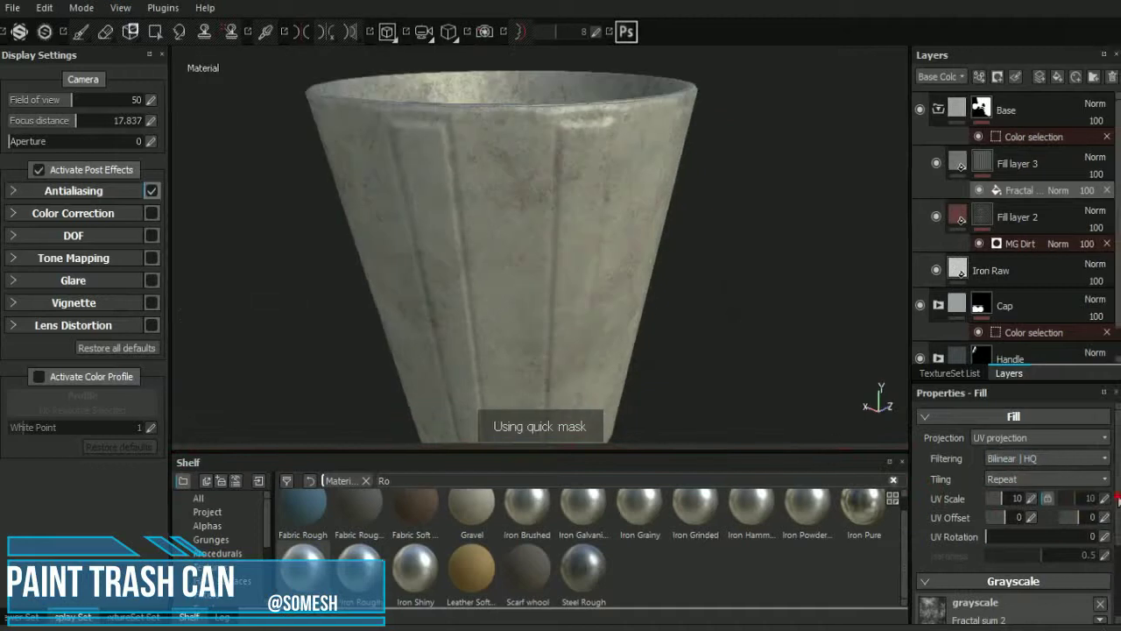
Add a new fill layer to the Cap group for the lid.
scroll(1031, 589, down, 3)
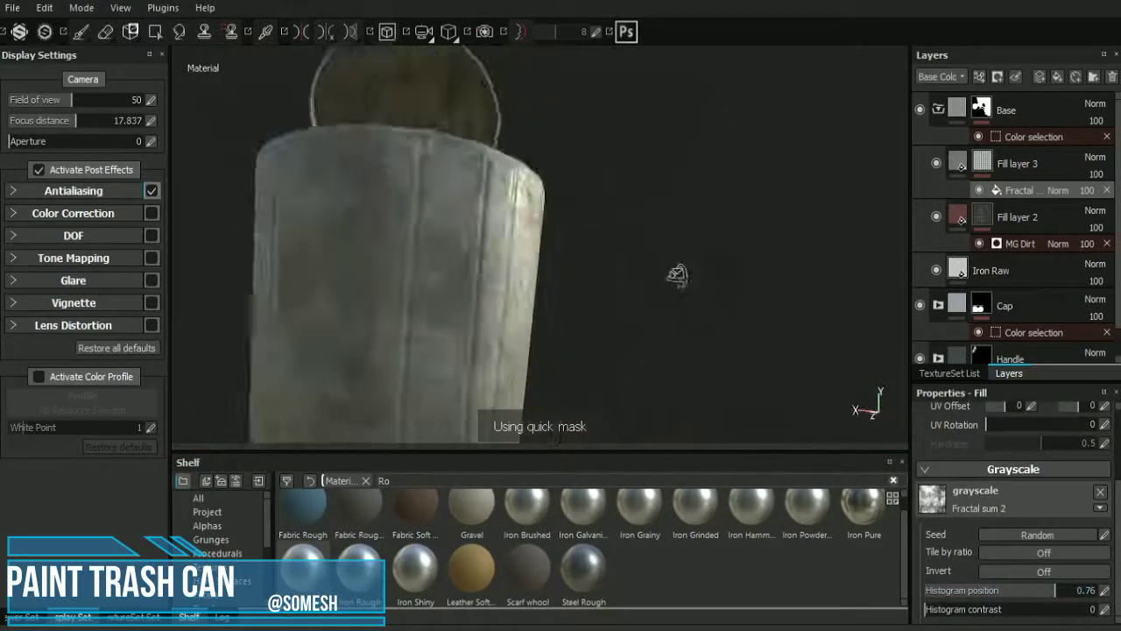
alt+drag(608, 246, 558, 281)
scroll(558, 280, up, 5)
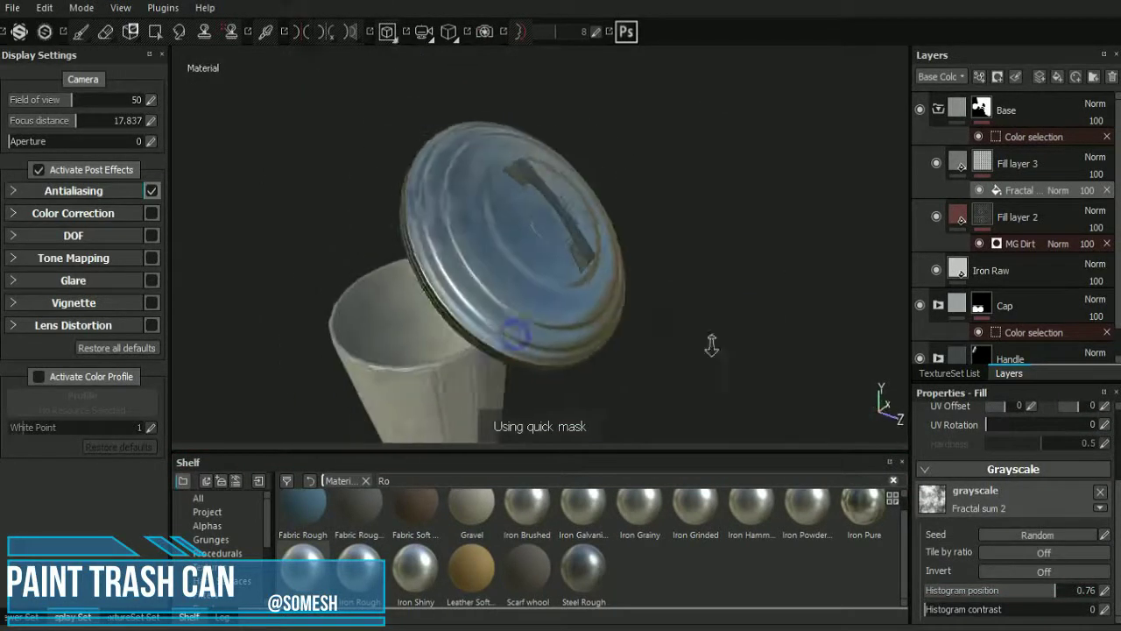
click(938, 109)
click(980, 163)
mouse_move(987, 208)
mouse_down()
mouse_move(1009, 222)
mouse_move(994, 240)
mouse_up()
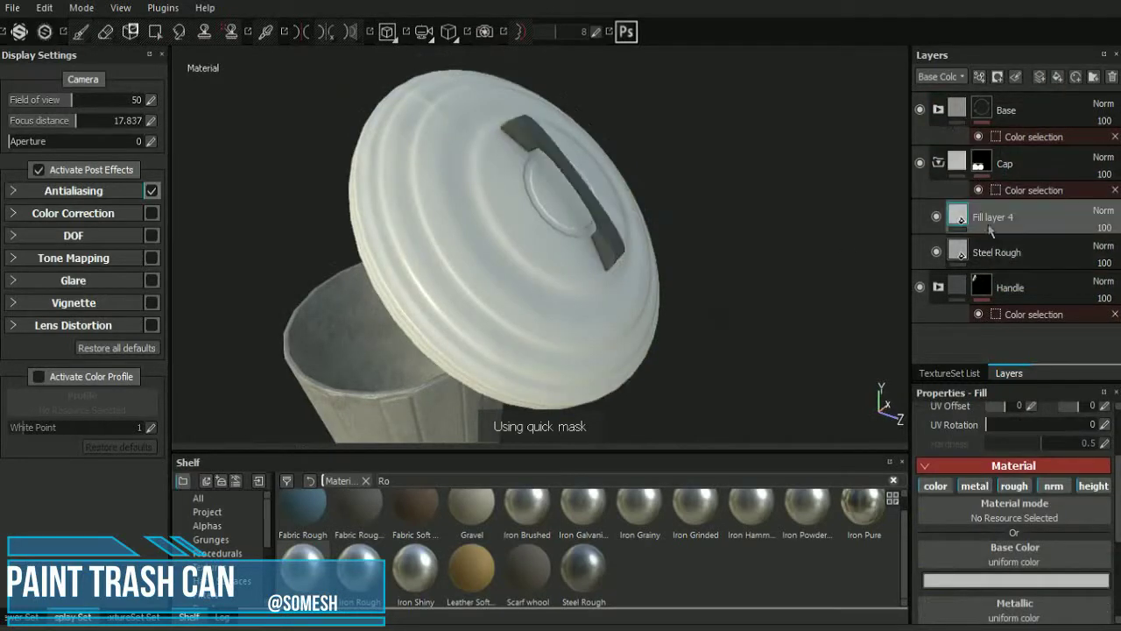
Give the lid's Fill layer 4 a dark red base colour and higher roughness.
click(1016, 580)
click(868, 550)
click(888, 534)
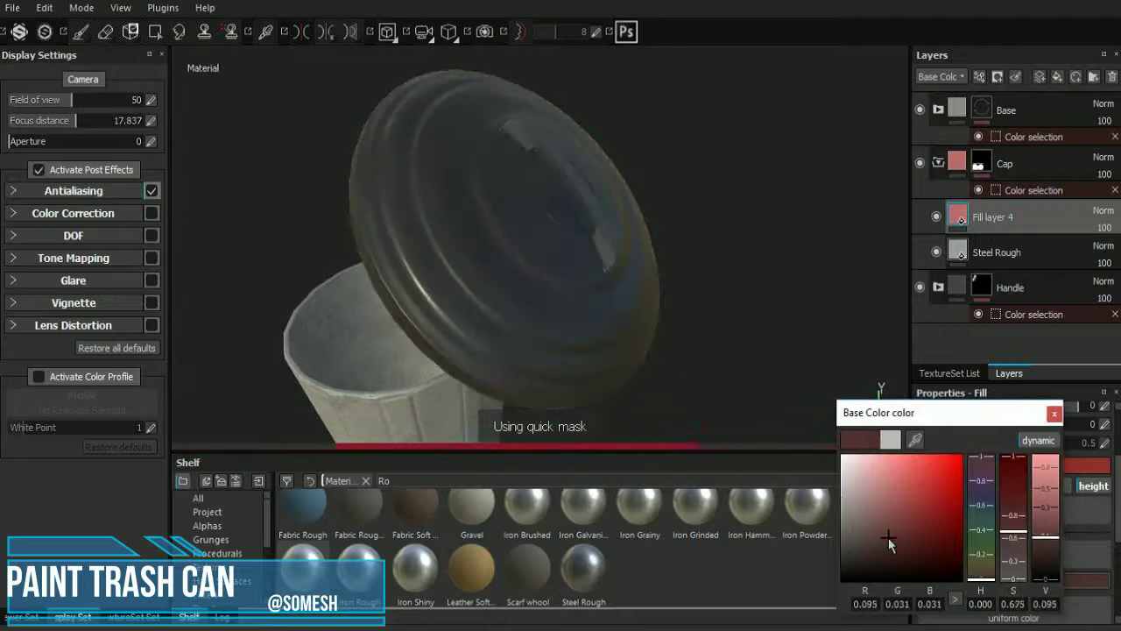
click(1054, 412)
scroll(1051, 526, down, 3)
click(1071, 531)
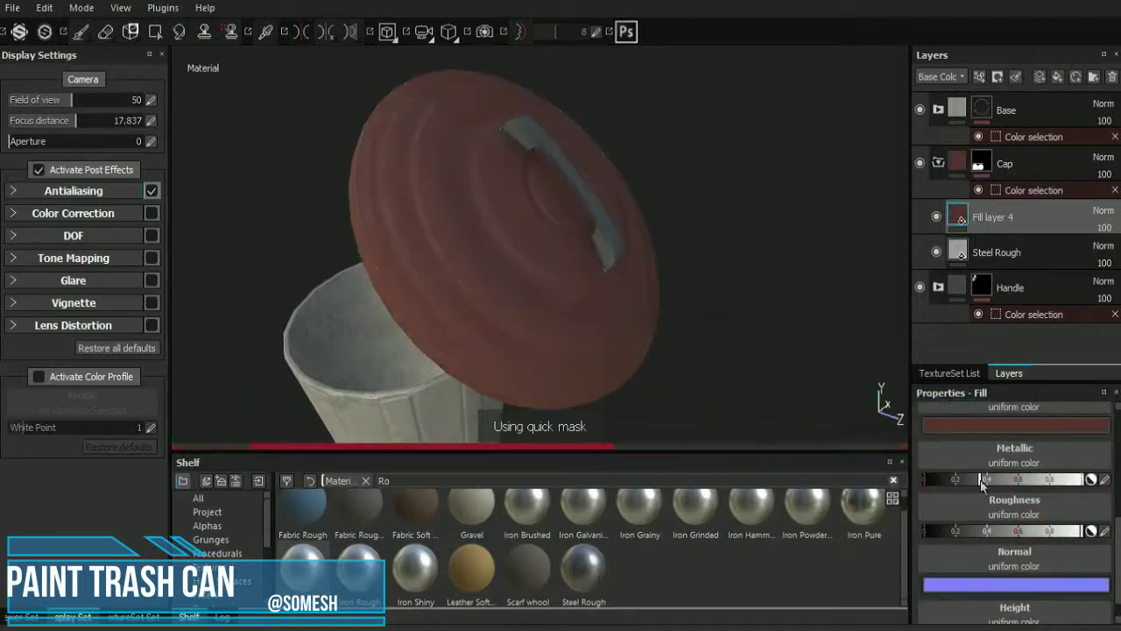
Mask Fill layer 4 with a black mask filled by 3D Worley Noise.
right_click(969, 215)
click(949, 381)
right_click(968, 216)
click(943, 399)
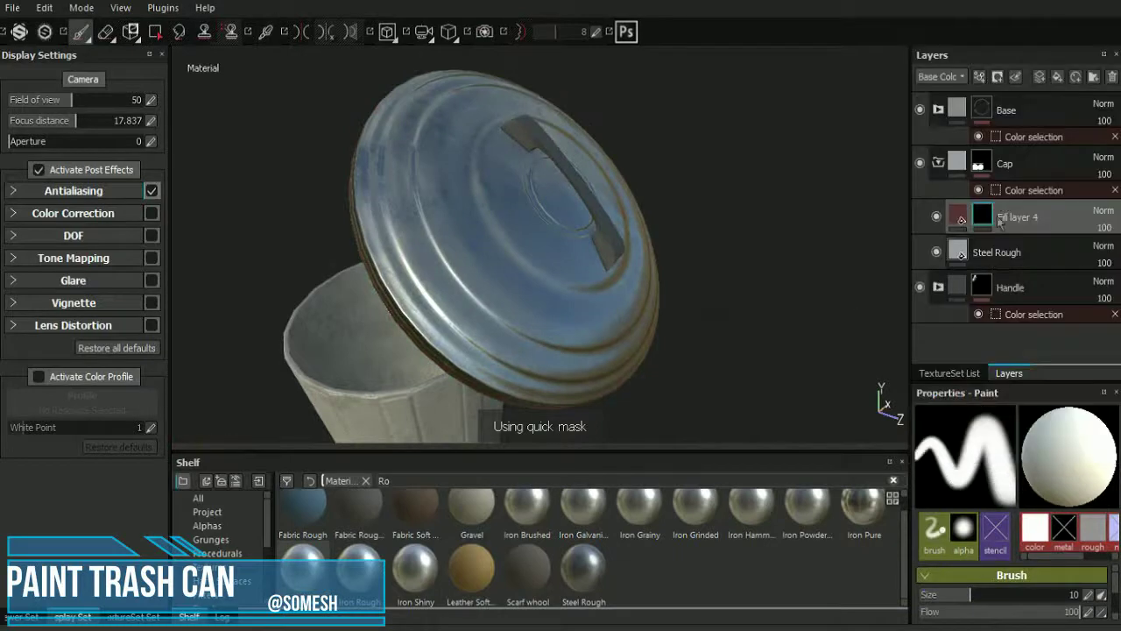
click(1011, 596)
click(944, 408)
click(1030, 478)
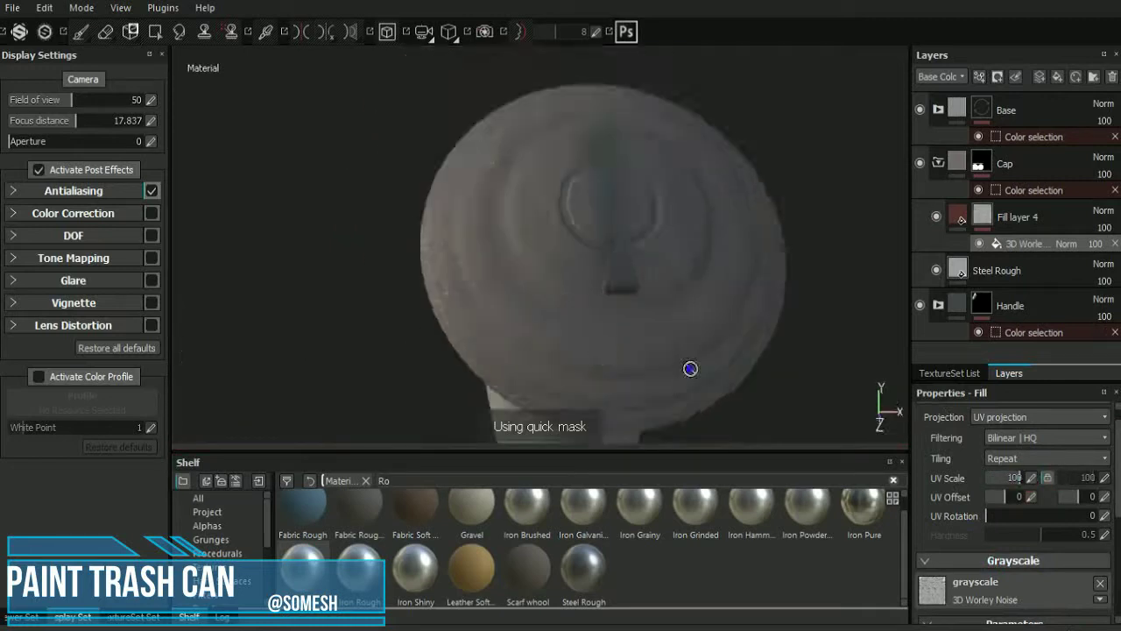
Lower the Worley noise mask's UV Scale to 34.27.
alt+drag(734, 358, 493, 233)
click(1006, 478)
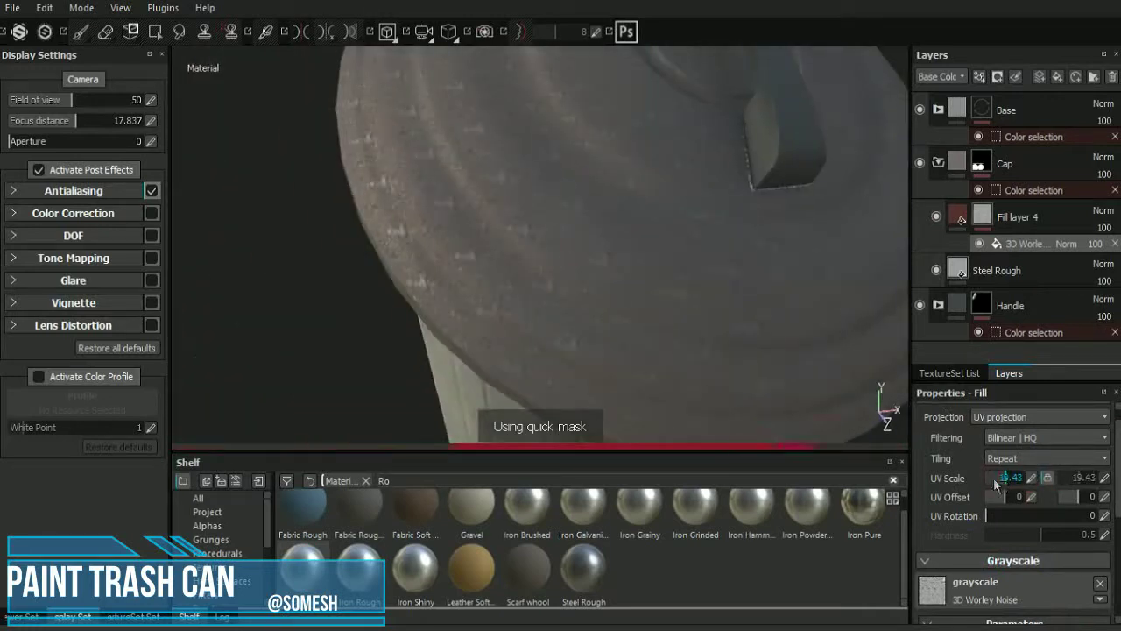
scroll(1011, 487, down, 1)
drag(1006, 483, 1001, 502)
scroll(1060, 456, up, 1)
Switch the noise to tri-planar projection with Scale 68.
click(1060, 412)
click(1060, 431)
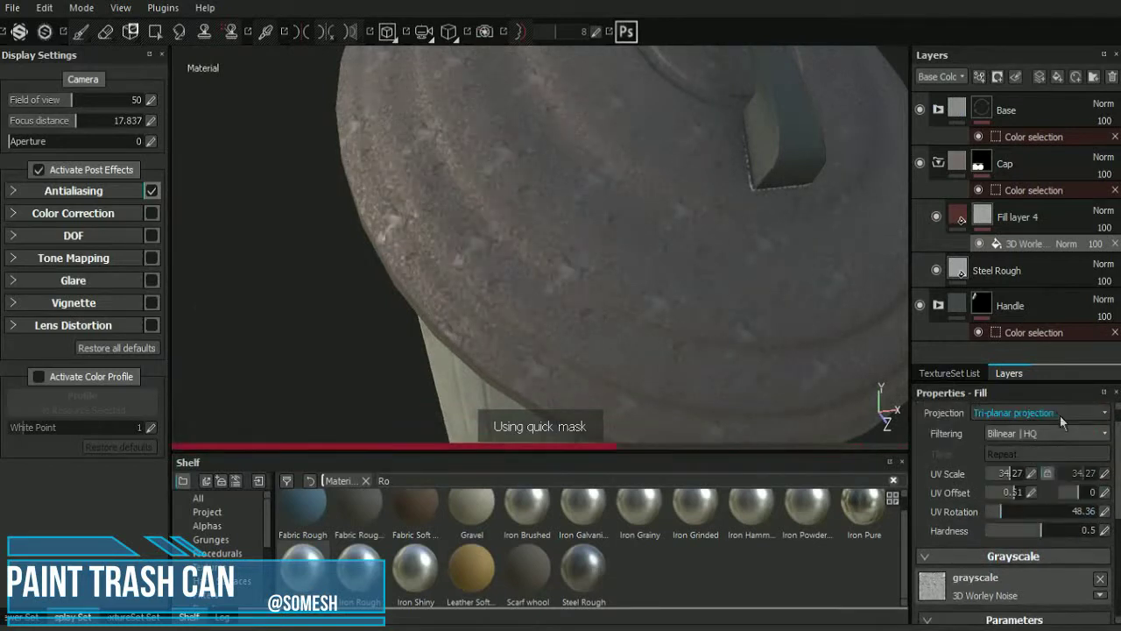
scroll(1102, 465, down, 5)
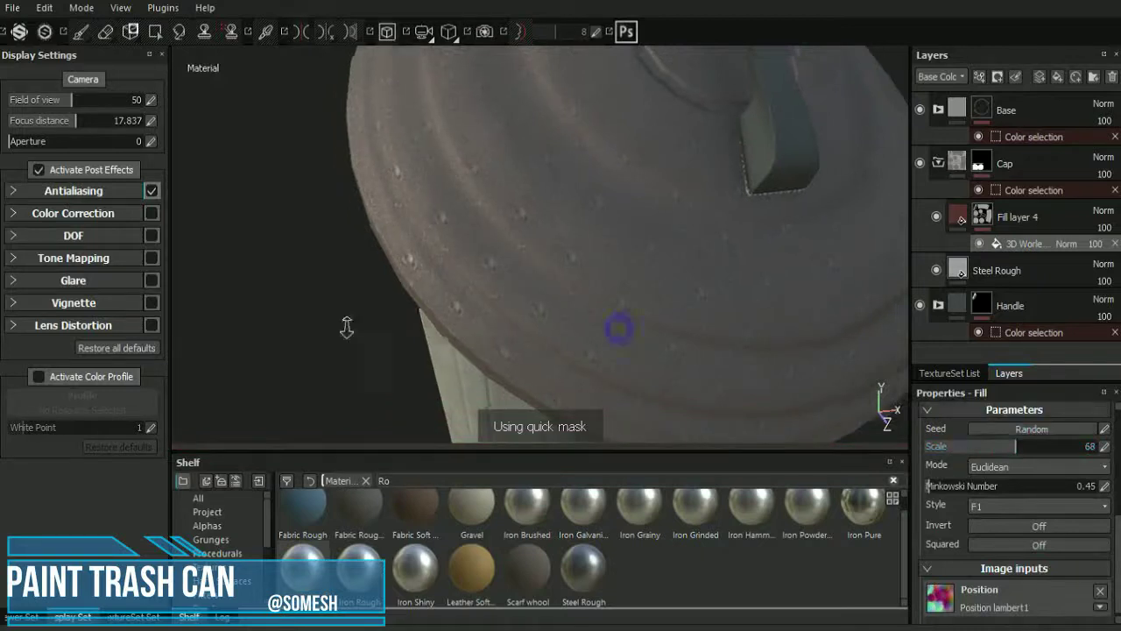
alt+drag(620, 328, 584, 273)
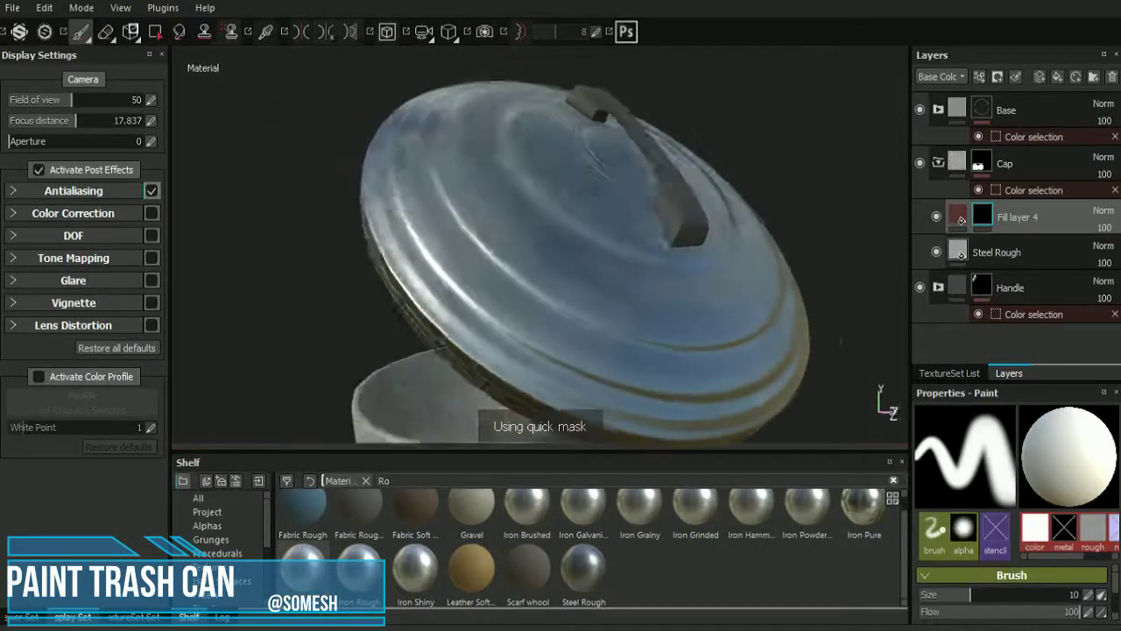
Apply Clouds 1 to Fill layer 4's lid mask and lower its grayscale value to about 0.2.
click(996, 514)
click(1085, 552)
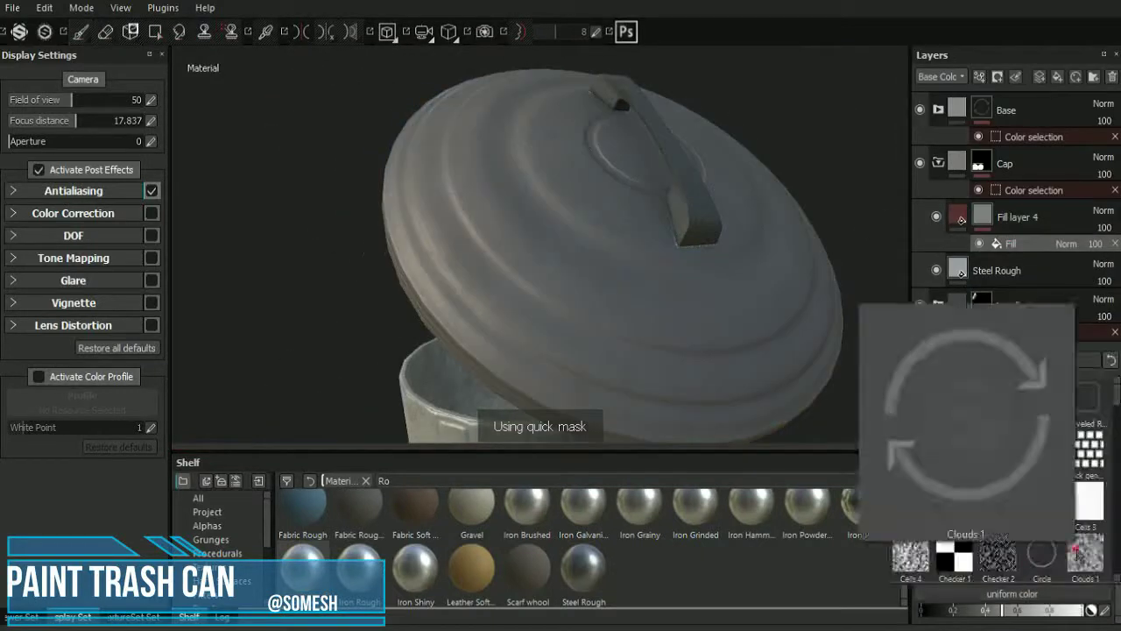
click(980, 226)
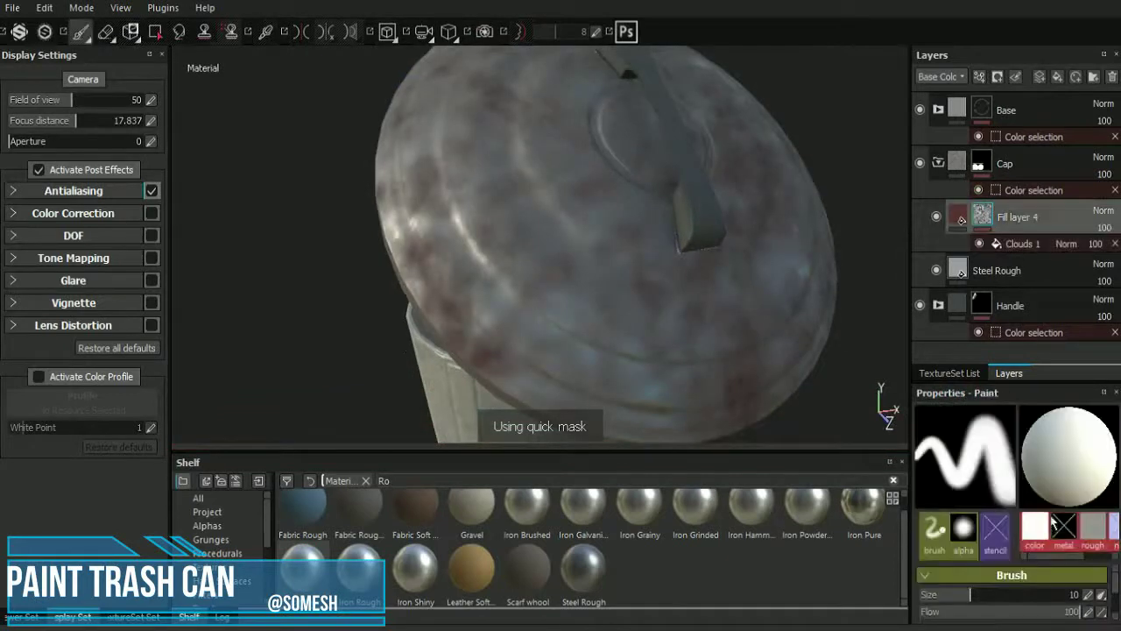
scroll(1116, 609, up, 1)
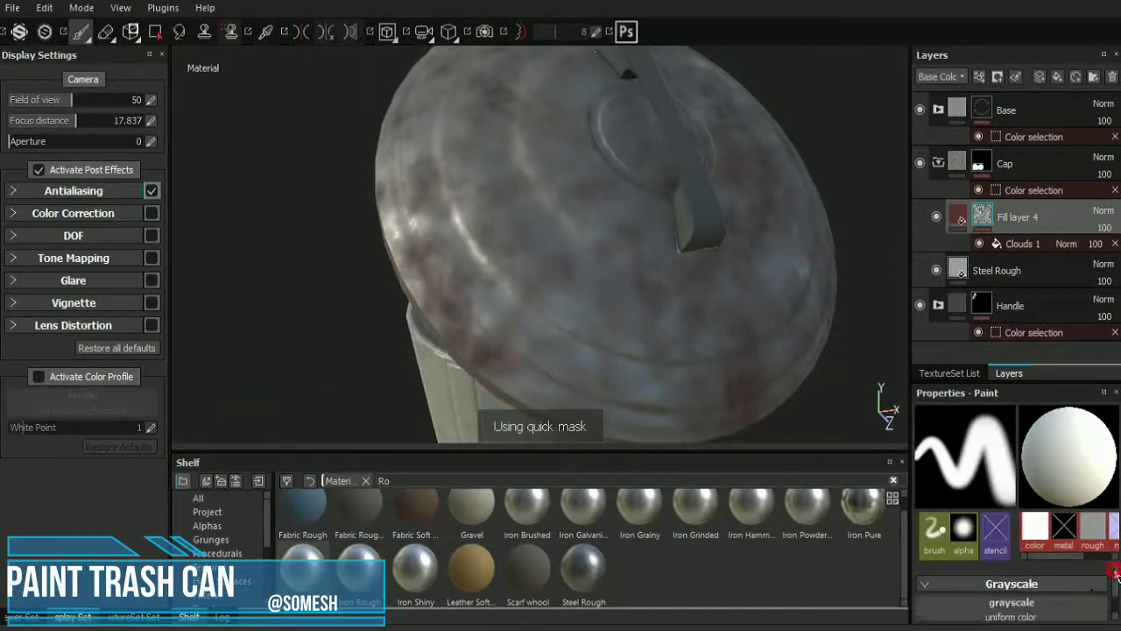
drag(1016, 600, 967, 600)
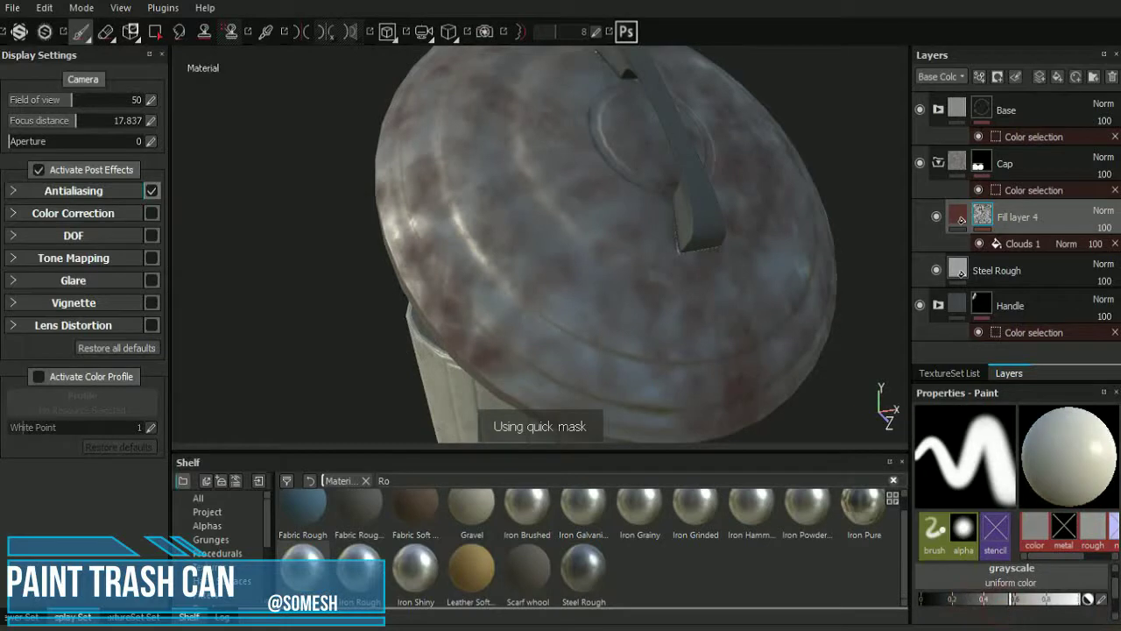
Set the Clouds 1 histogram position to 0.13 and histogram contrast to 0.12.
click(1013, 245)
drag(941, 579, 933, 572)
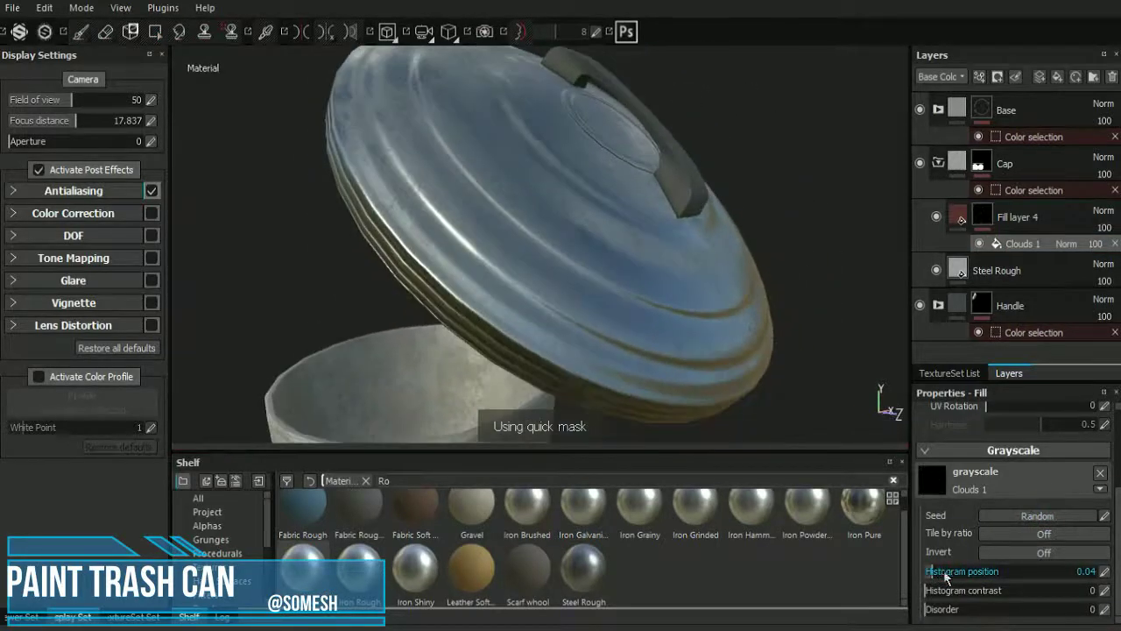
alt+drag(717, 371, 599, 283)
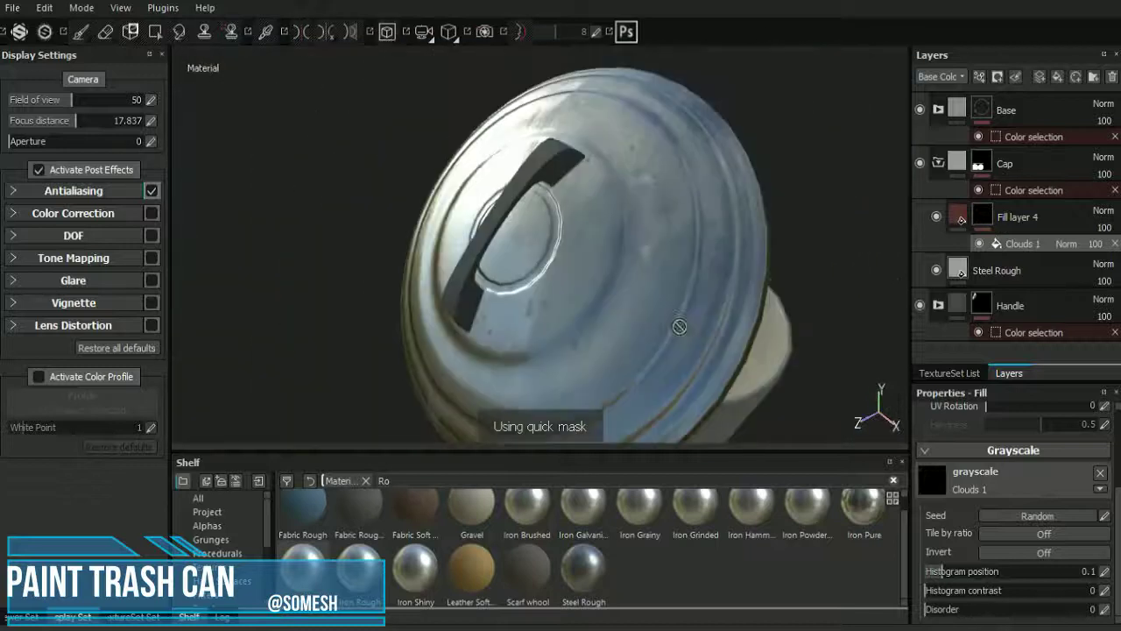
drag(947, 577, 947, 590)
mouse_move(693, 268)
alt+mouse_down()
mouse_move(760, 180)
mouse_move(781, 215)
alt+mouse_up()
Add a new fill layer inside the collapsed Cap folder.
click(938, 162)
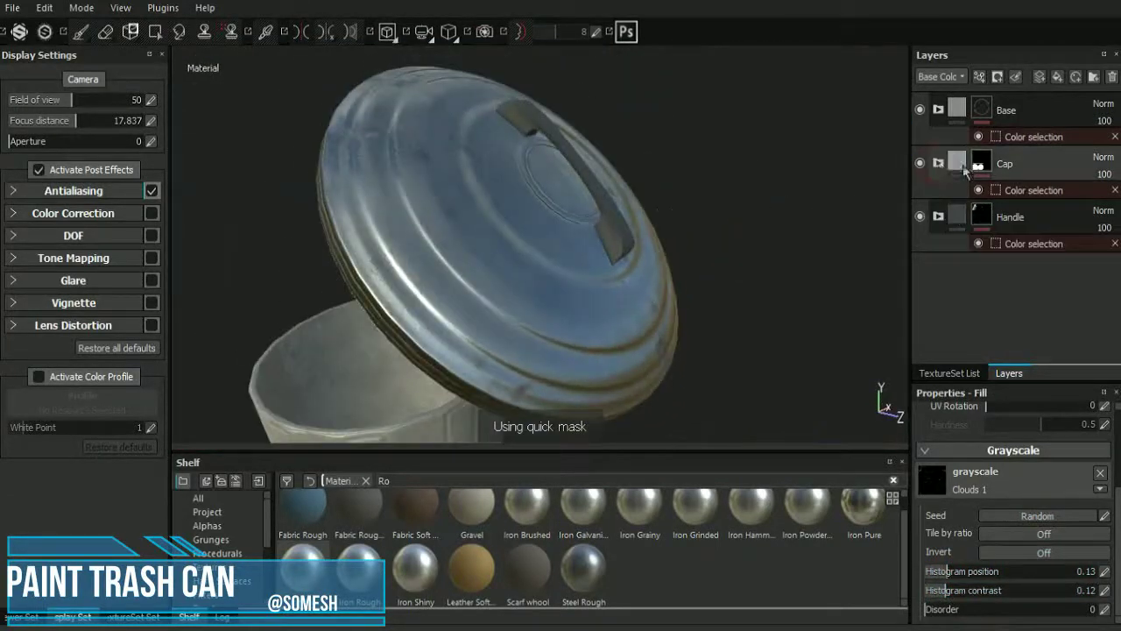
click(1069, 79)
click(1014, 551)
Give Fill layer 5 a dark red base colour on the lid.
mouse_move(843, 493)
mouse_down()
mouse_move(852, 500)
mouse_move(902, 438)
mouse_up()
click(1014, 359)
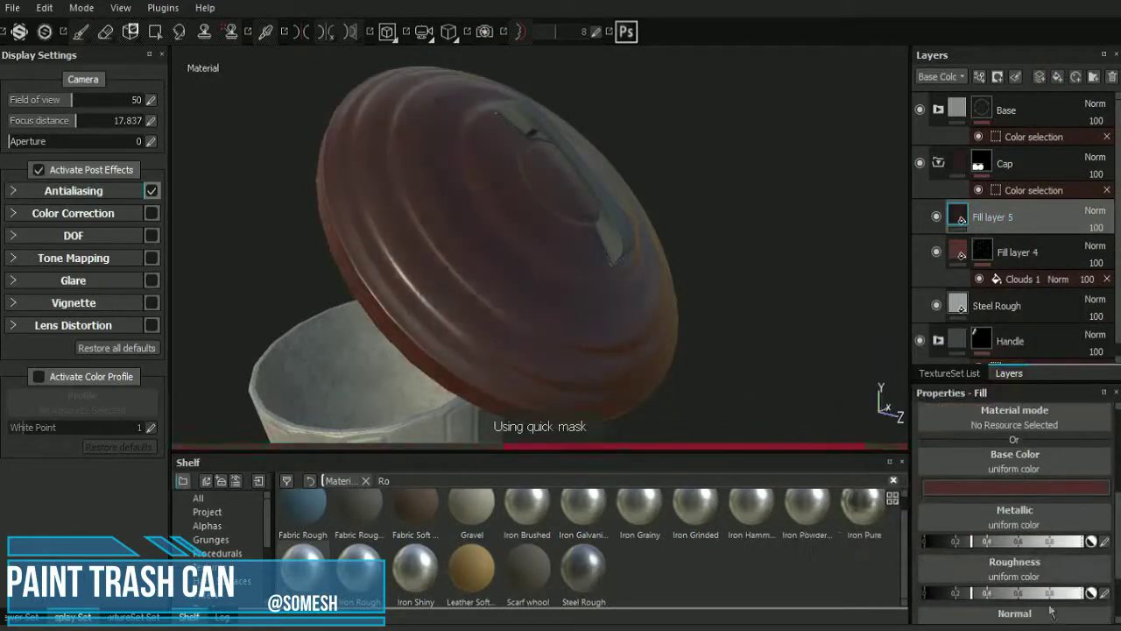
scroll(1015, 526, down, 3)
click(1004, 610)
scroll(1016, 543, up, 5)
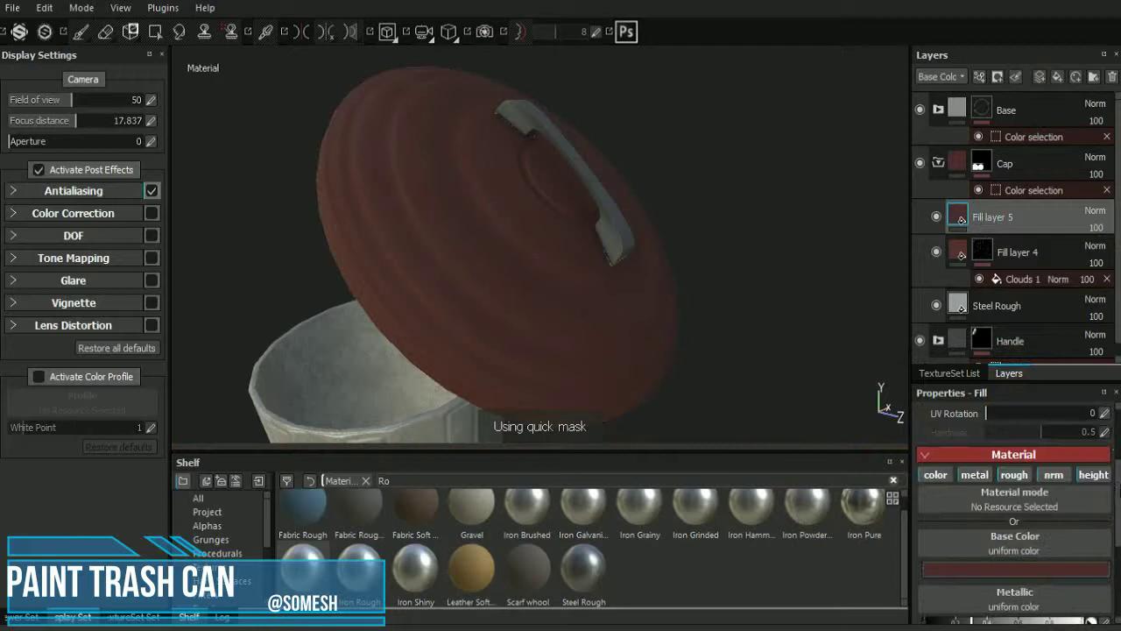
scroll(998, 537, down, 5)
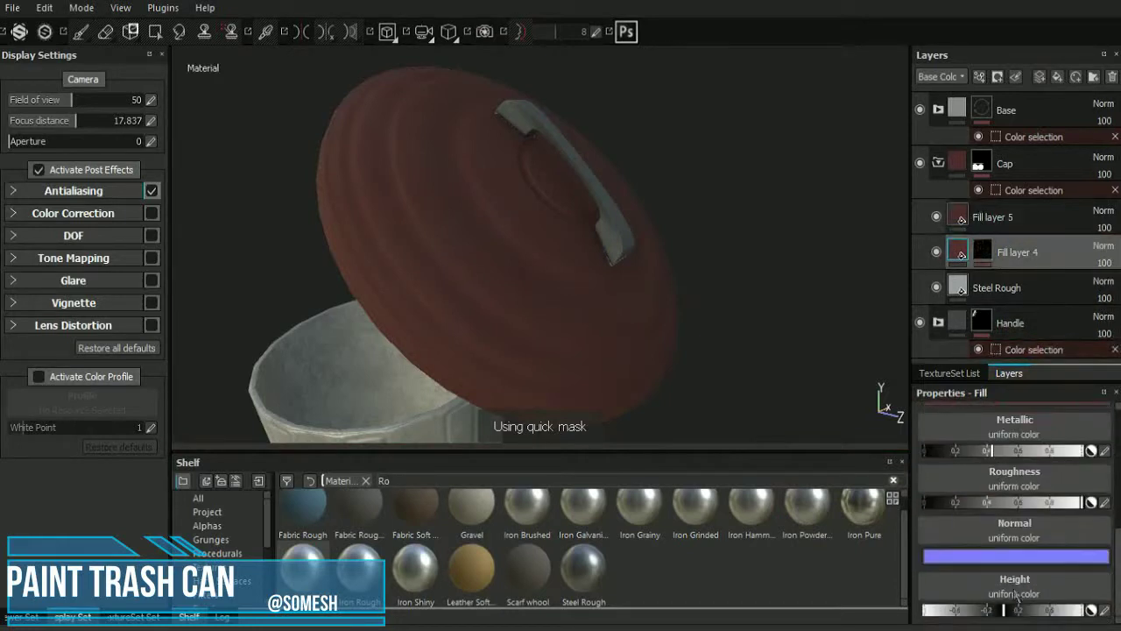
mouse_move(656, 313)
alt+mouse_down()
mouse_move(625, 242)
mouse_move(750, 350)
mouse_move(813, 323)
mouse_move(671, 273)
mouse_move(780, 300)
alt+mouse_up()
Add a black mask to Fill layer 5 and begin adding a generator to it.
click(981, 258)
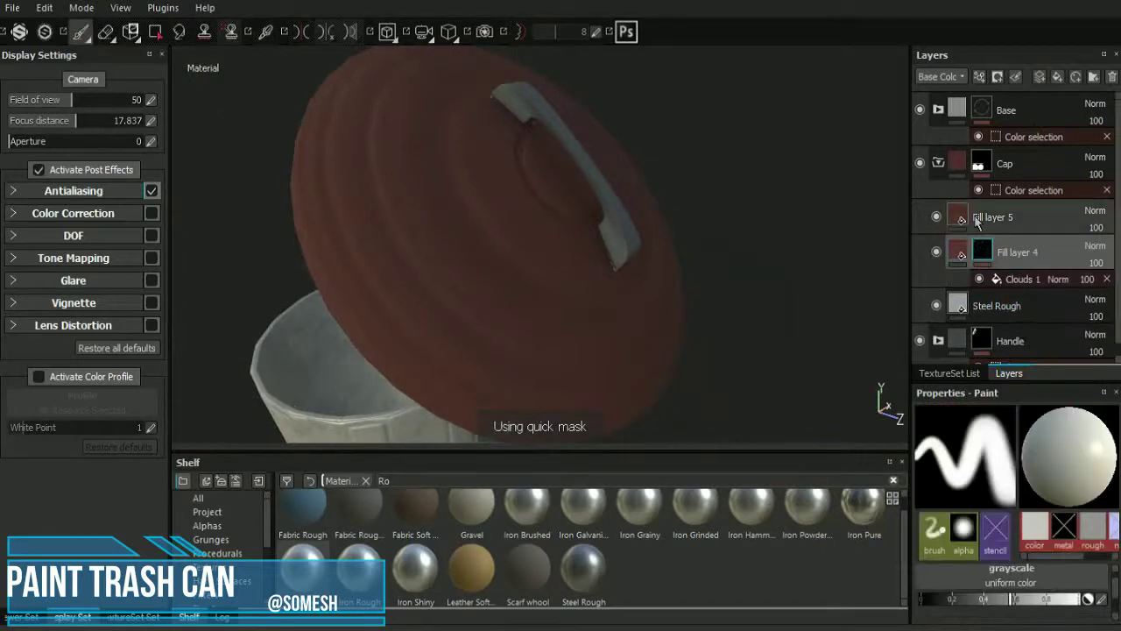
click(950, 219)
right_click(951, 219)
click(998, 263)
right_click(983, 217)
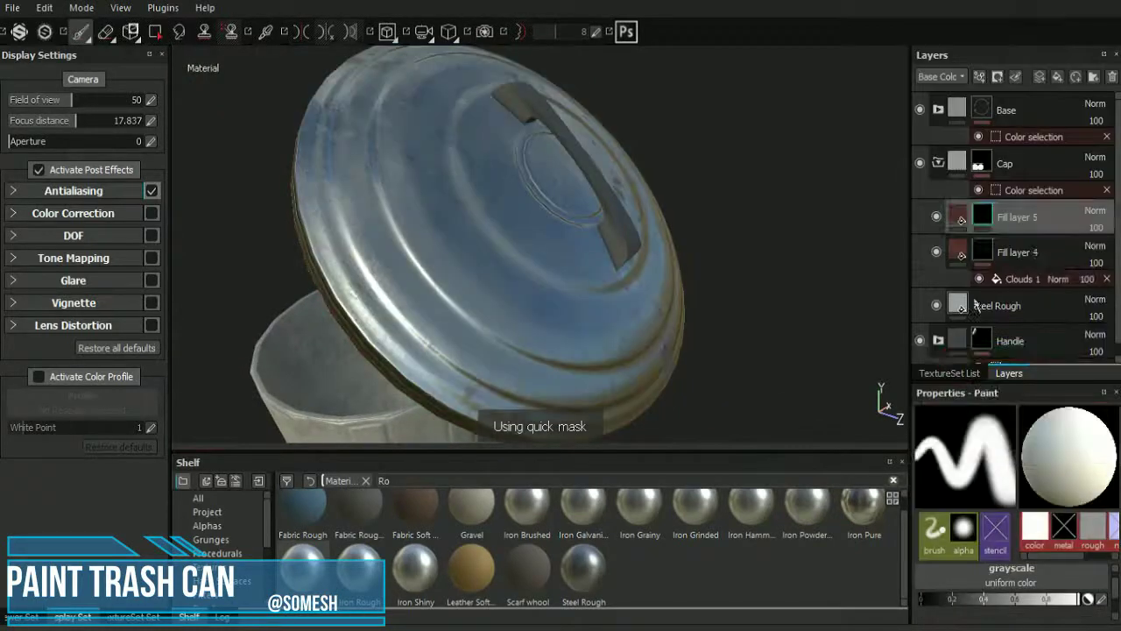
click(1020, 280)
click(1016, 441)
Use MG Metal Edge Wear as the mask generator with wear level around 0.36.
click(1086, 302)
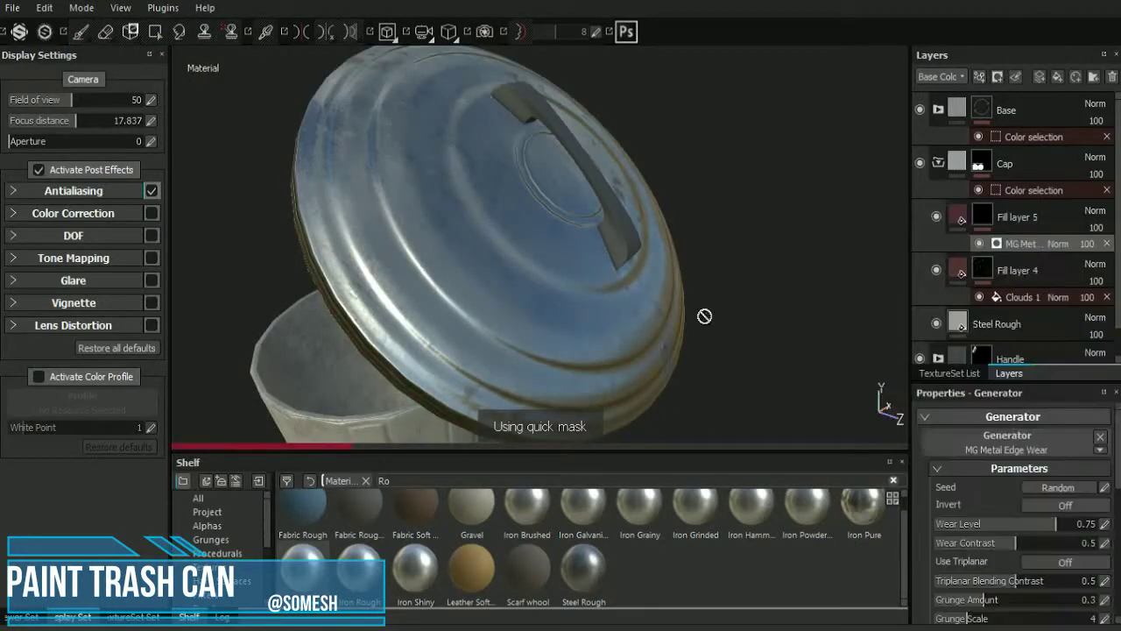
mouse_move(742, 293)
alt+mouse_down()
mouse_move(746, 380)
mouse_move(765, 388)
mouse_move(972, 256)
mouse_move(726, 345)
alt+mouse_up()
click(984, 526)
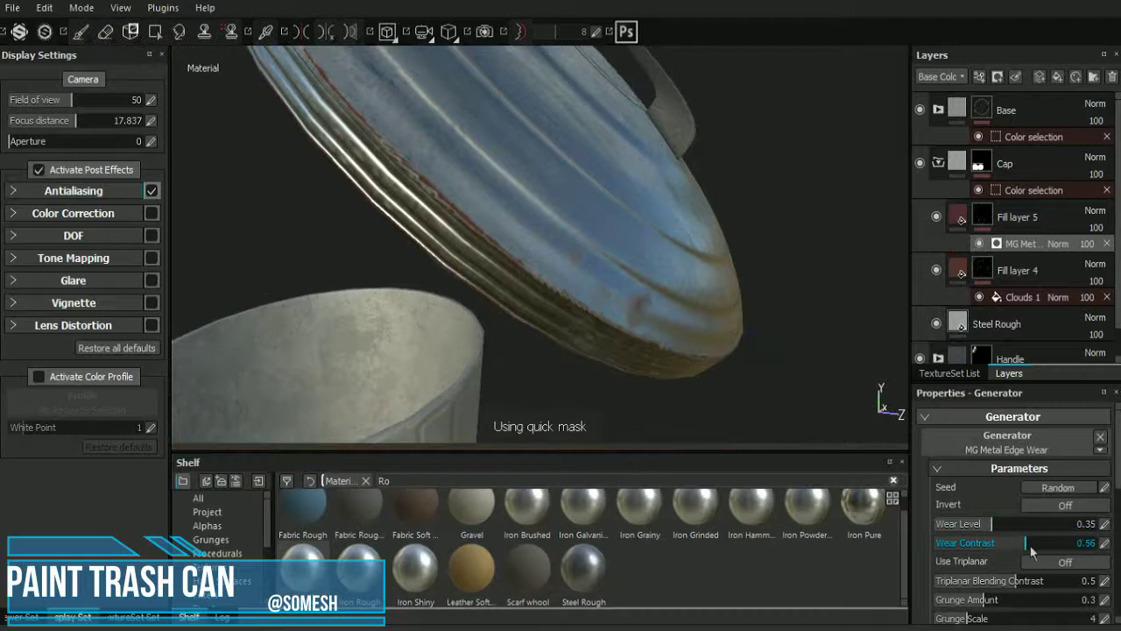
alt+drag(758, 385, 681, 345)
click(1000, 523)
mouse_move(587, 348)
alt+mouse_down()
mouse_move(631, 368)
mouse_move(555, 295)
mouse_move(636, 356)
mouse_move(453, 353)
mouse_move(586, 346)
alt+mouse_up()
View the whole open can and select the Steel Rough layer.
mouse_move(805, 368)
alt+mouse_down()
mouse_move(493, 327)
mouse_move(561, 342)
alt+mouse_up()
scroll(984, 450, down, 4)
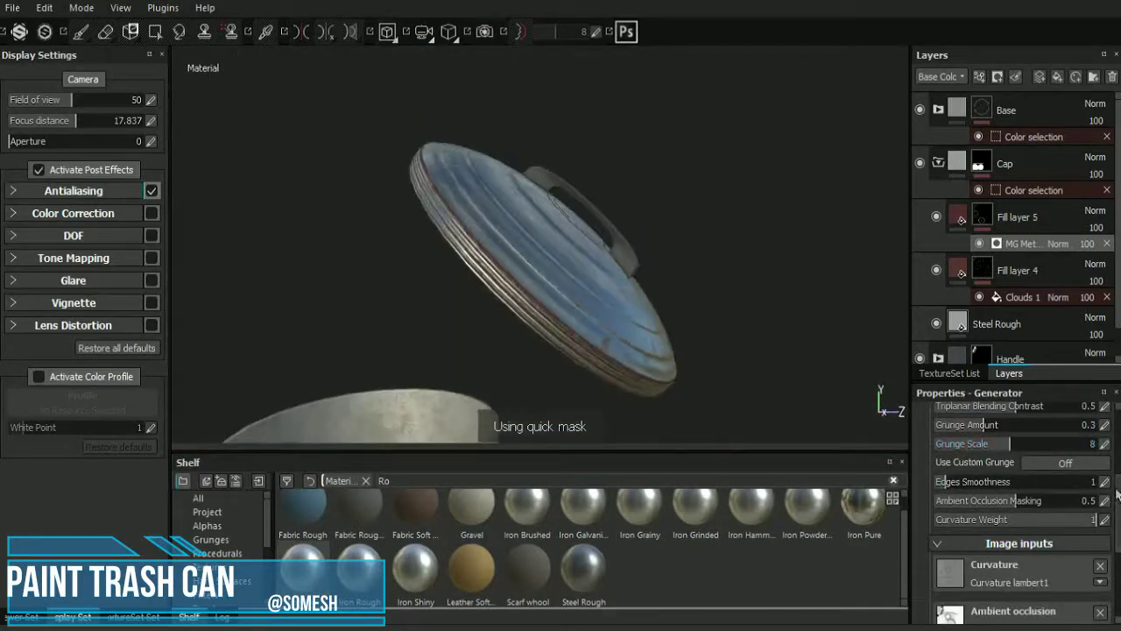
scroll(1113, 494, down, 3)
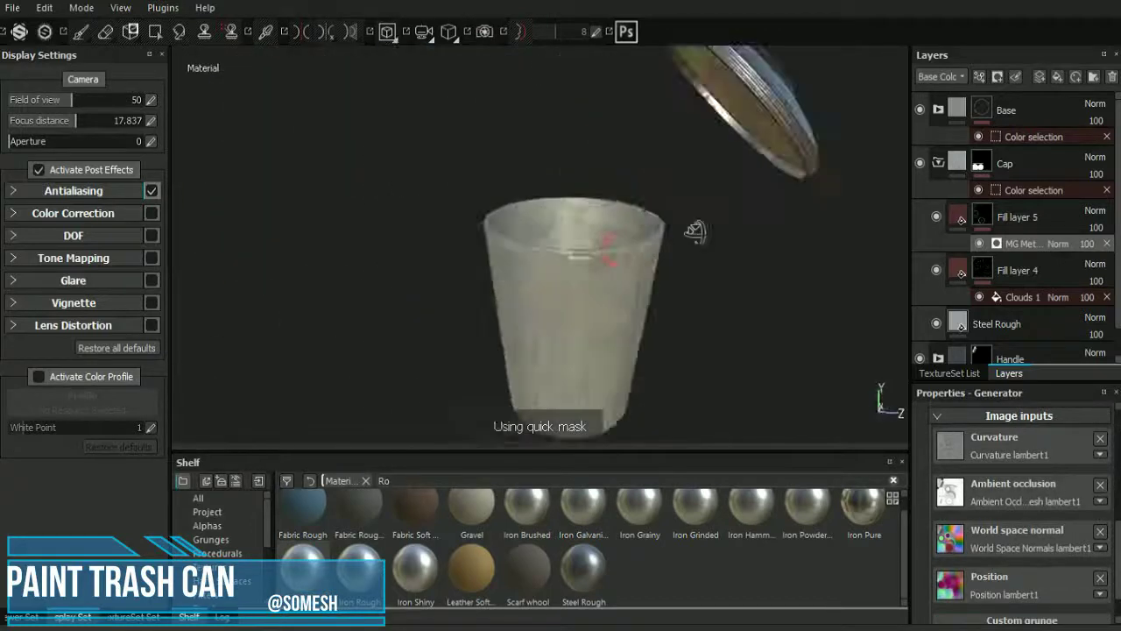
alt+drag(433, 277, 543, 315)
click(1016, 324)
scroll(1112, 436, down, 1)
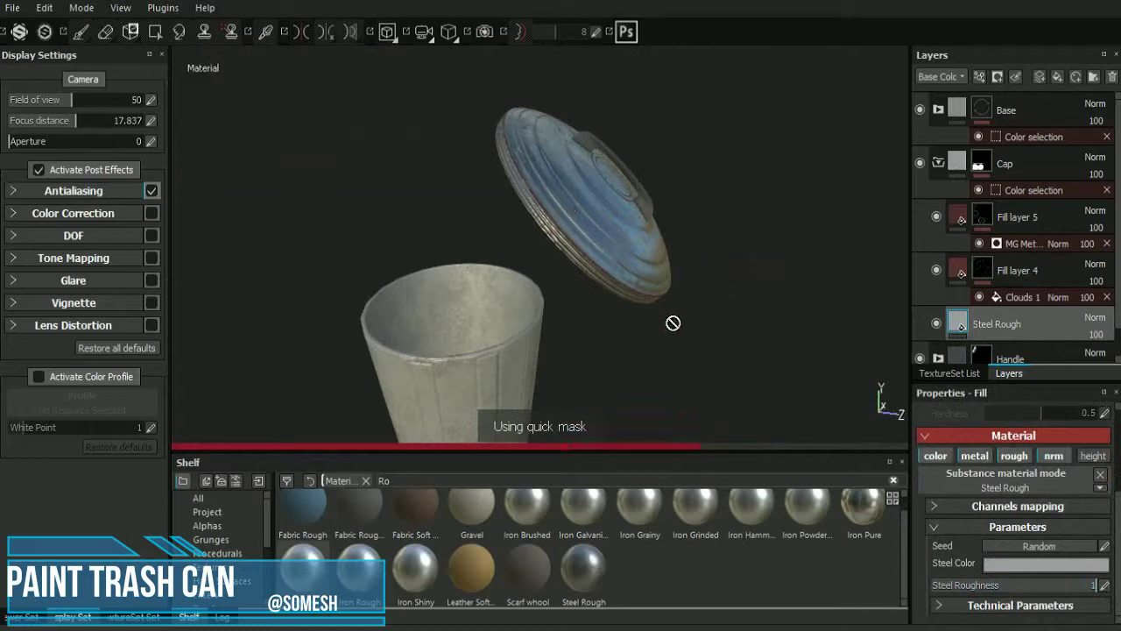
Lower the steel roughness to 0.63, then save an Iray render named 'trash'.
click(1050, 584)
mouse_move(622, 281)
alt+mouse_down()
mouse_move(555, 203)
mouse_move(525, 306)
mouse_move(745, 227)
mouse_move(584, 314)
mouse_move(393, 320)
mouse_move(676, 318)
mouse_move(578, 158)
alt+mouse_up()
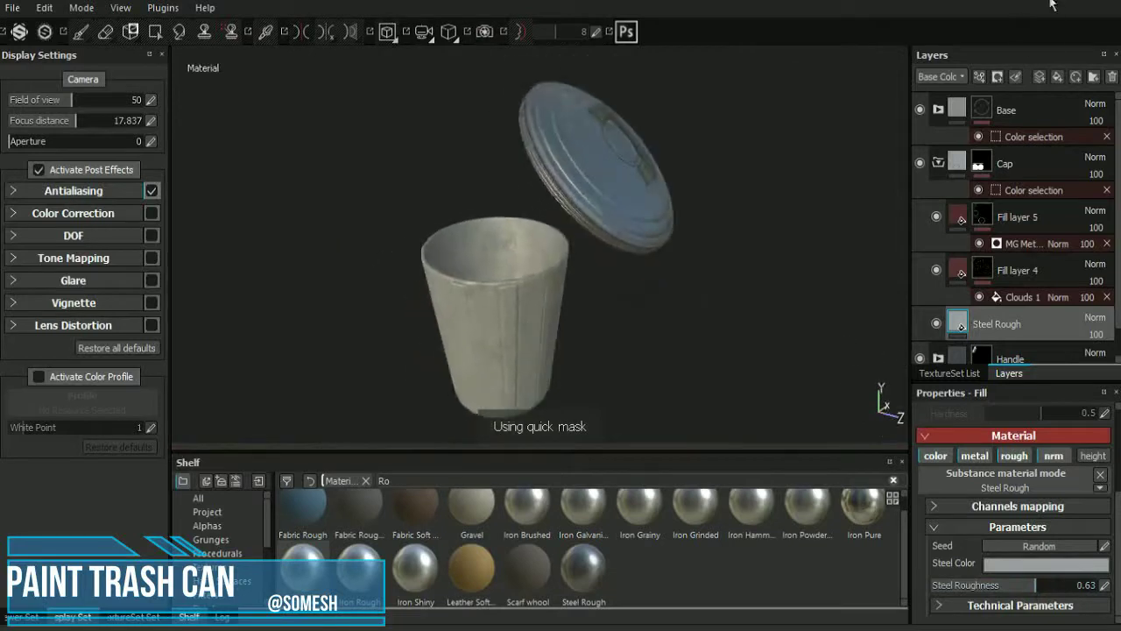
key(F10)
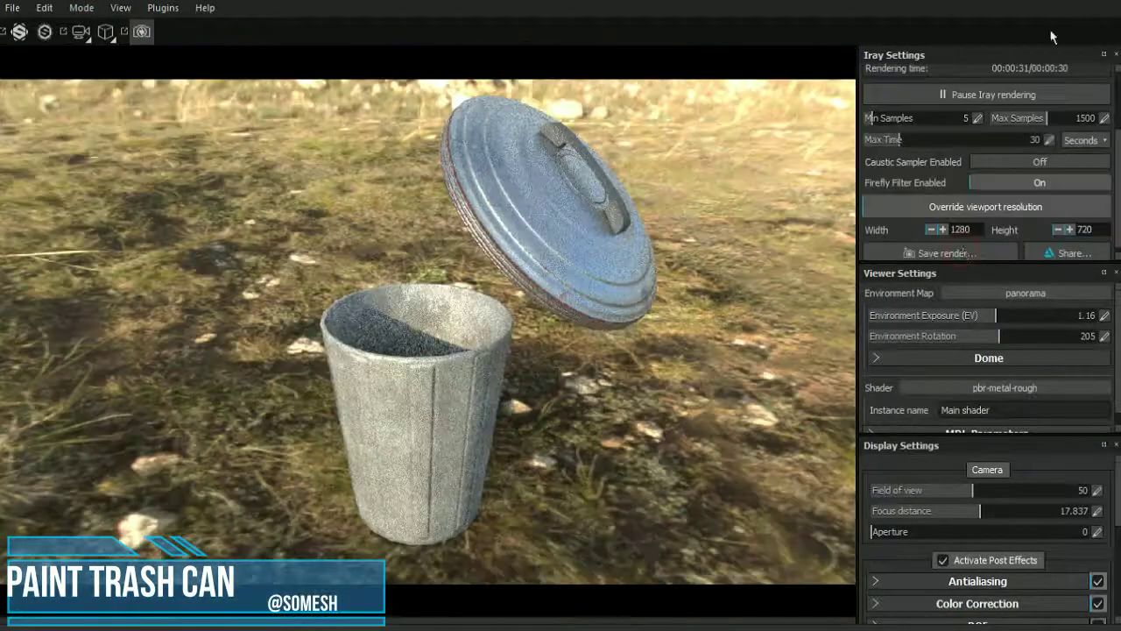
click(962, 253)
text(trash)
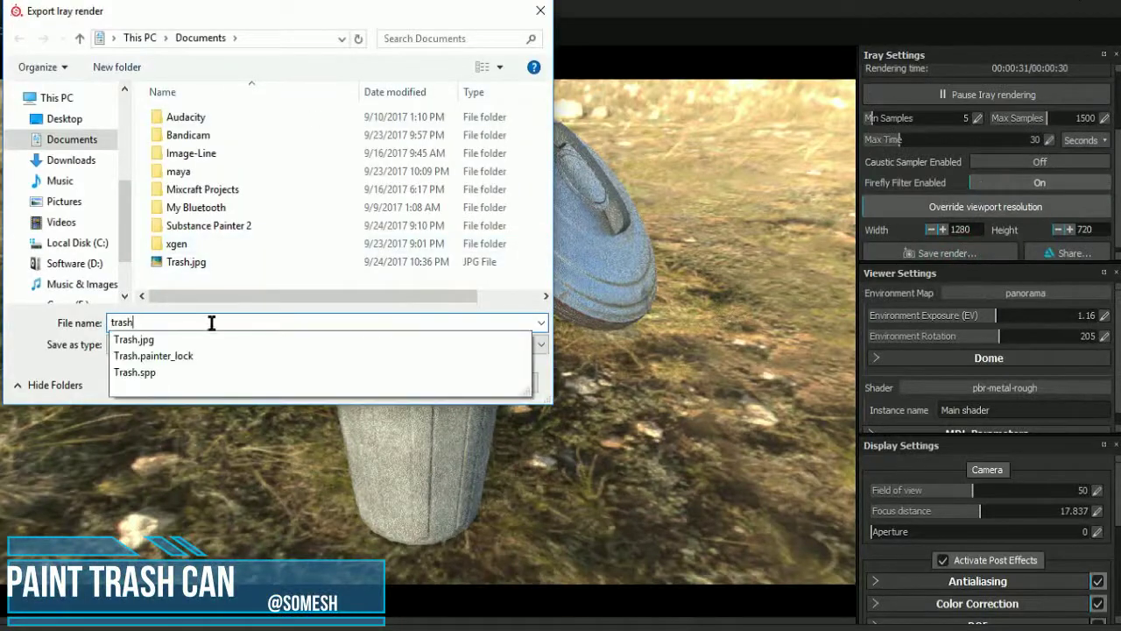
click(415, 384)
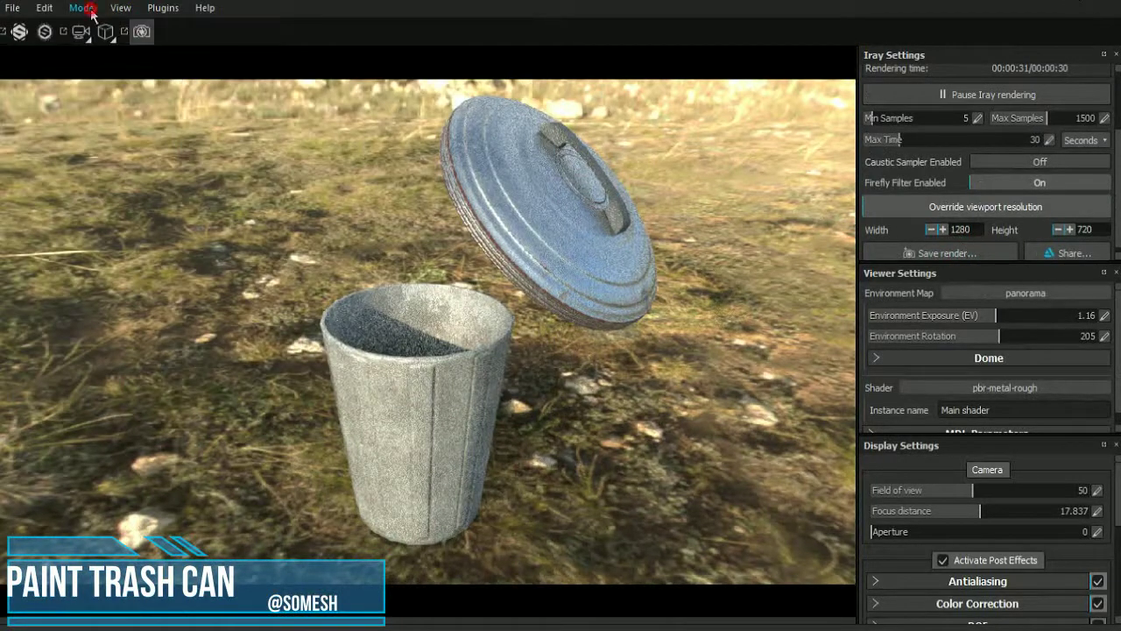
key(F10)
Open Export Textures and review the lambert1 set, presets and texture size.
click(13, 7)
click(44, 227)
click(192, 187)
click(192, 187)
click(262, 114)
click(307, 129)
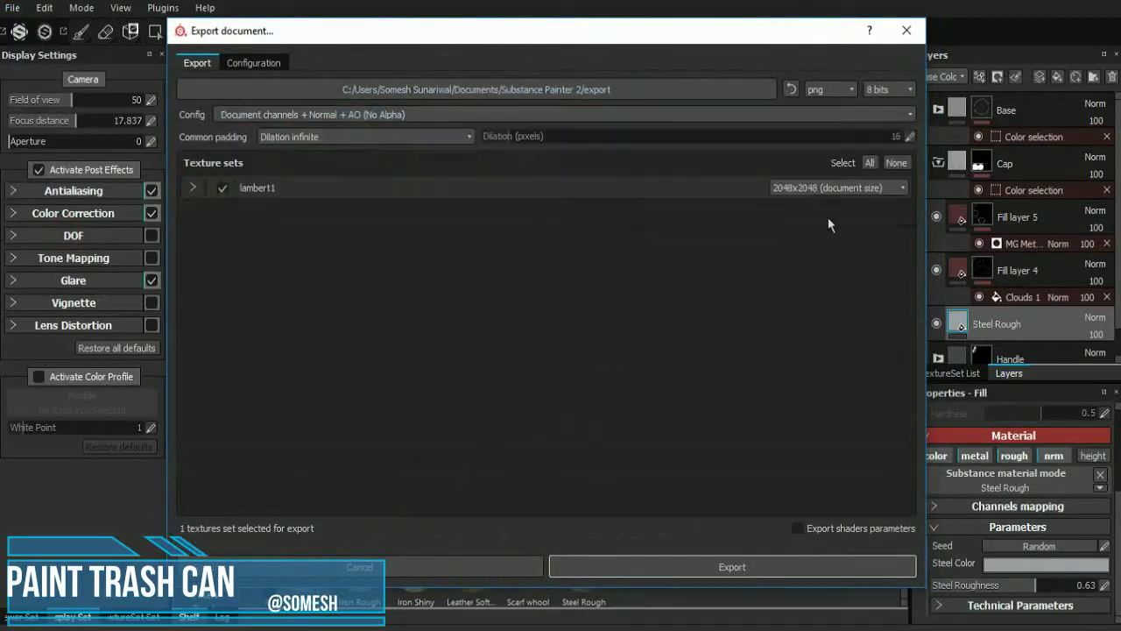
click(827, 187)
Choose the Arnold export preset and review its output maps.
click(570, 116)
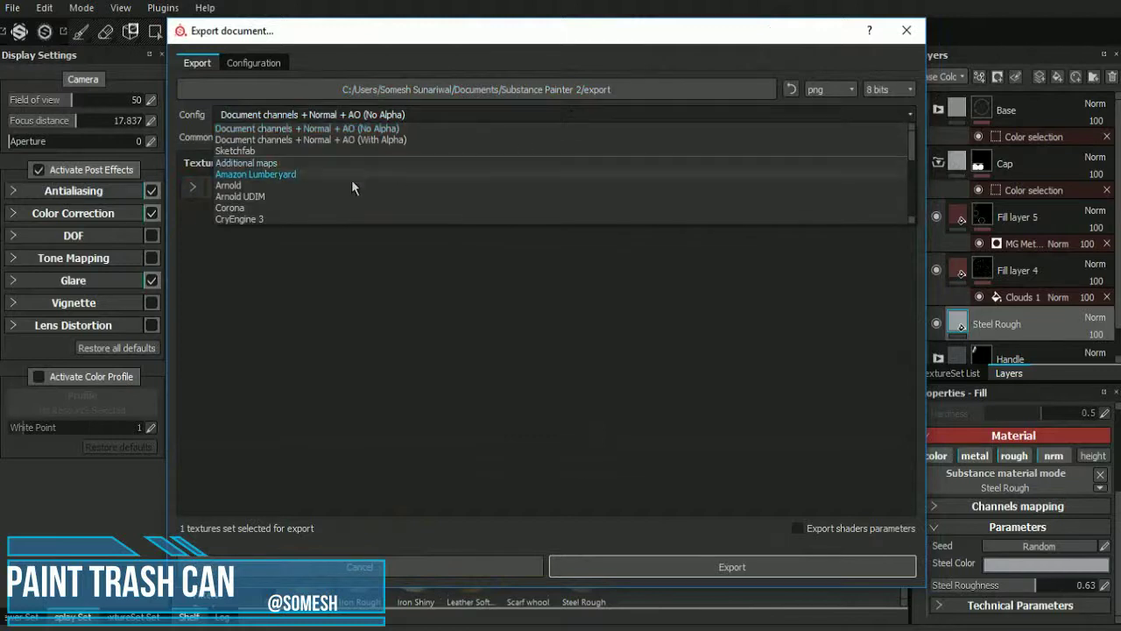
click(359, 184)
click(254, 62)
click(197, 62)
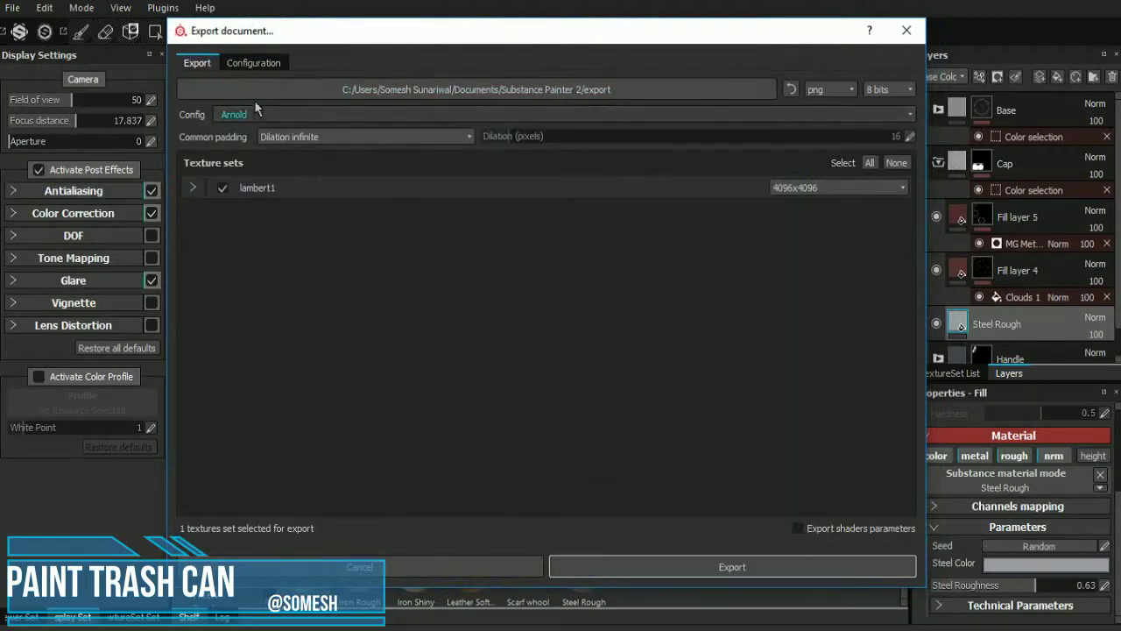
click(250, 62)
click(197, 62)
click(668, 114)
Keep Dilation infinite padding, set the format to tiff, and export the textures.
click(447, 137)
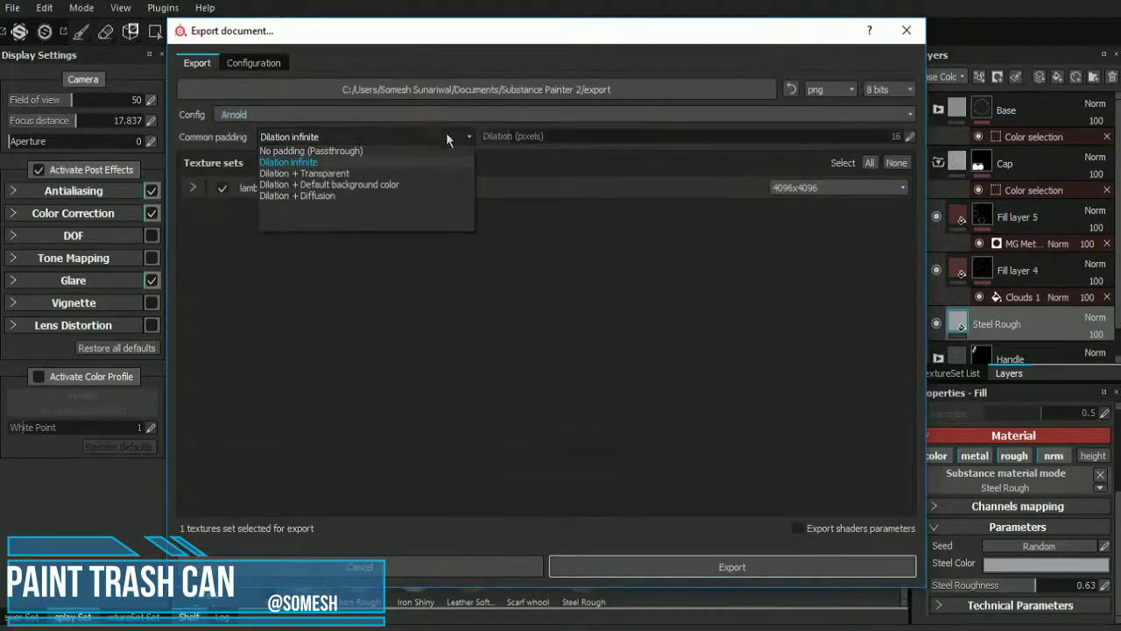
click(469, 139)
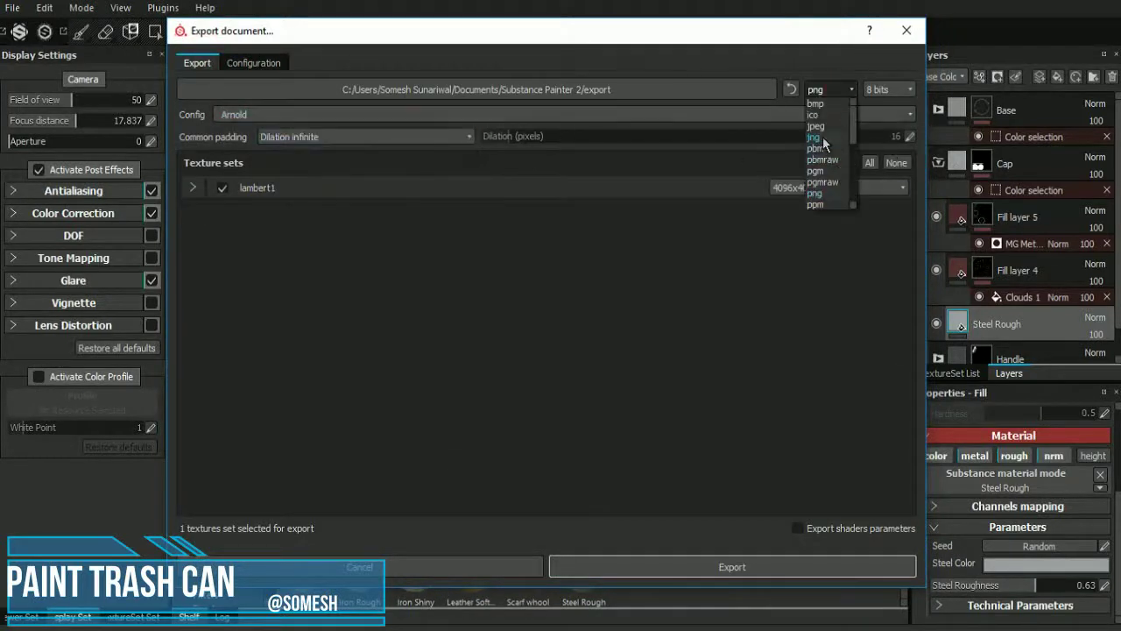
drag(854, 143, 854, 202)
click(819, 193)
click(879, 90)
click(766, 563)
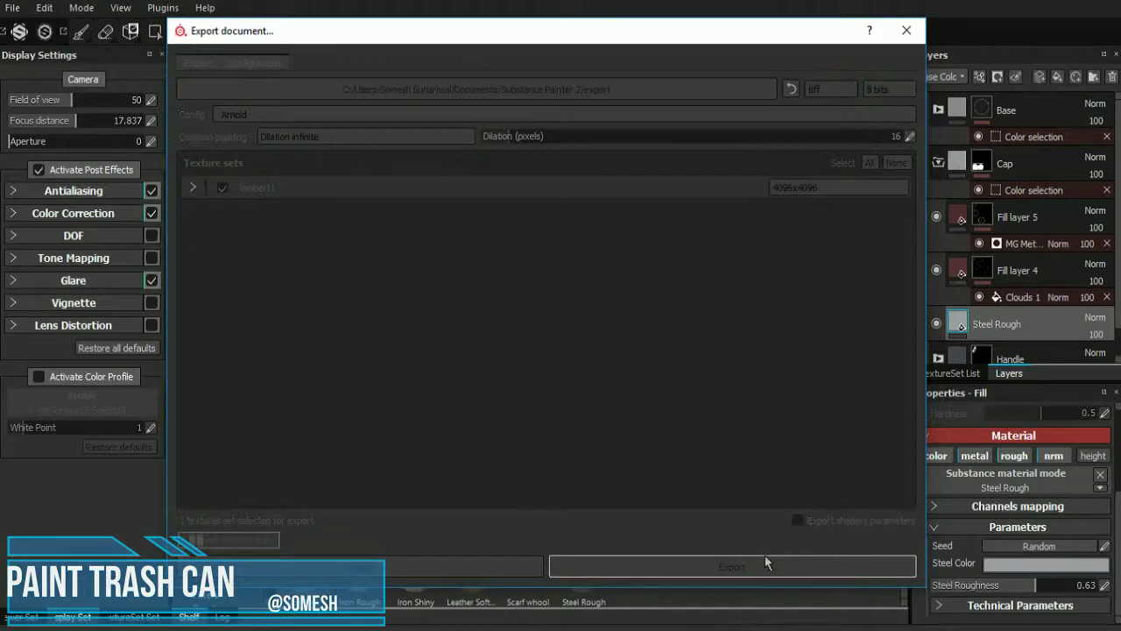